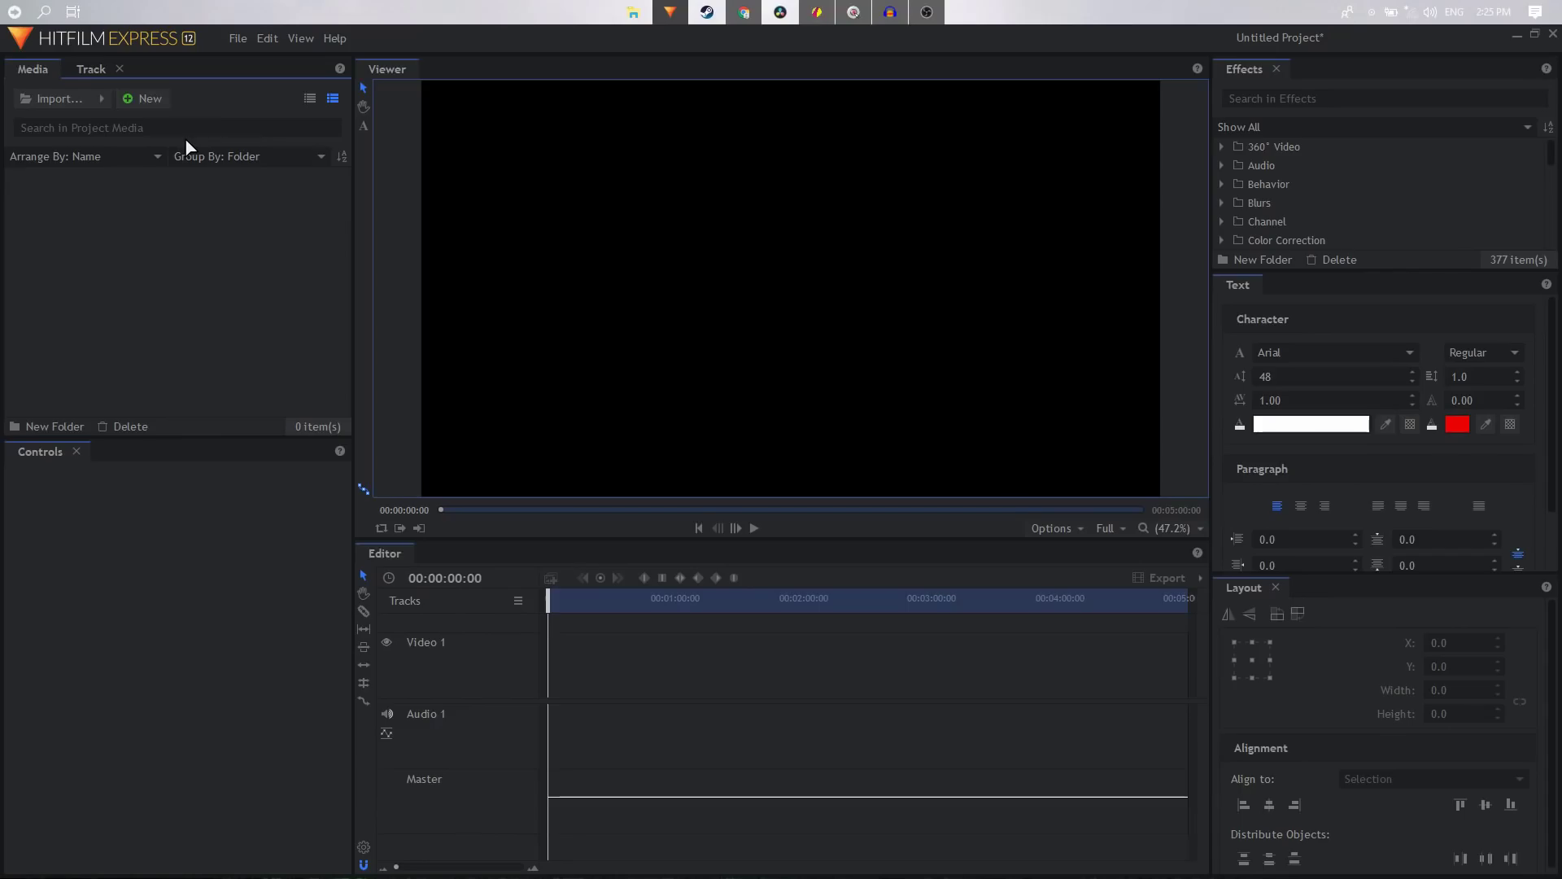
- Create a new composite shot with duration 00:00:03:00 (3 seconds) and open it
click(151, 100)
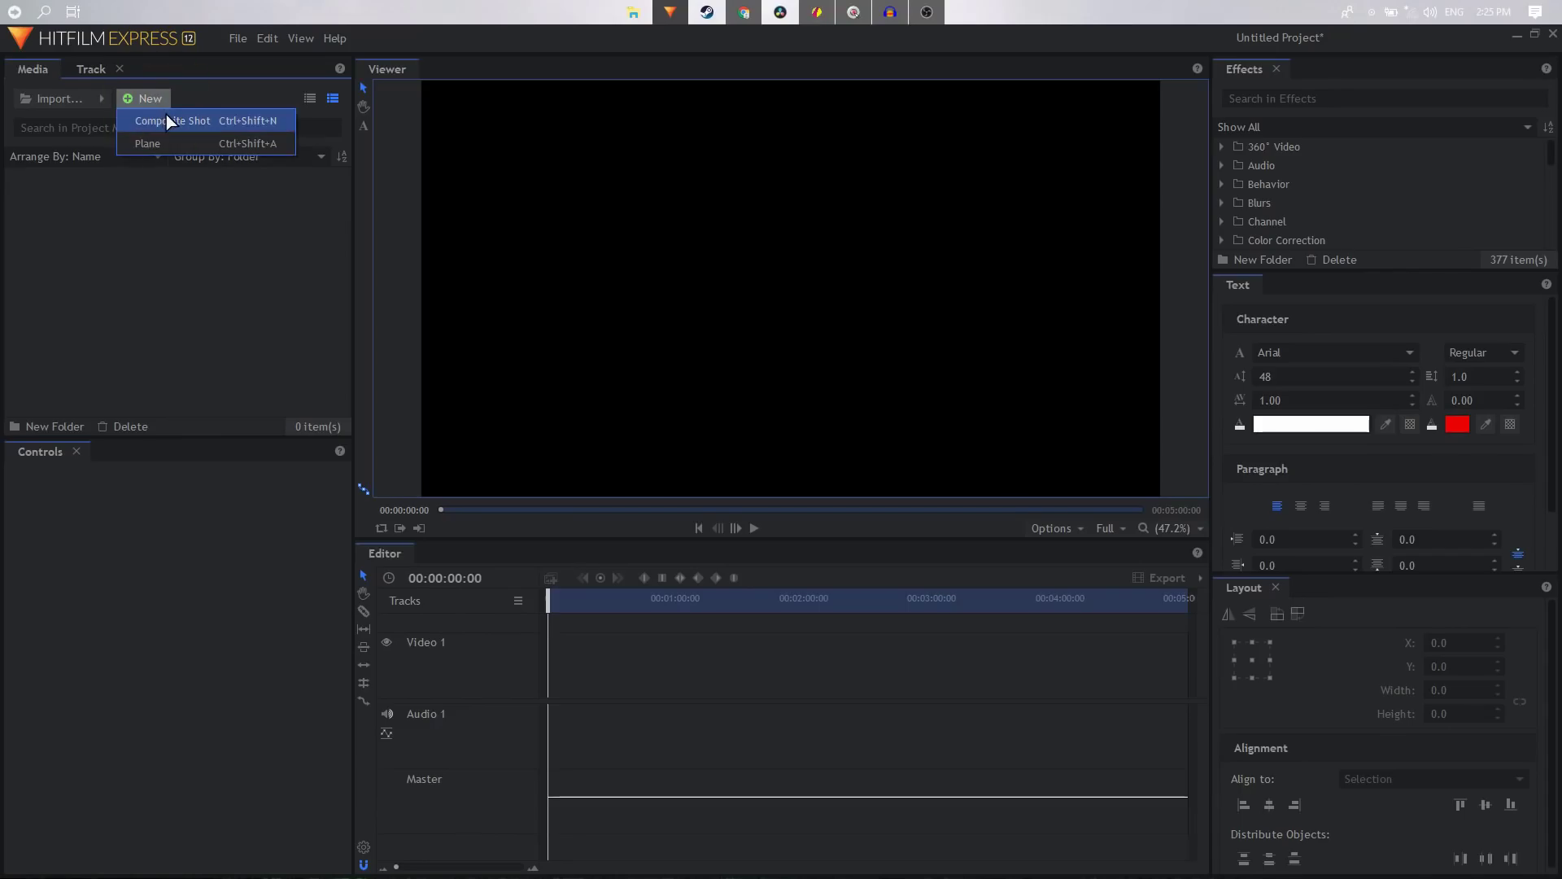
click(170, 121)
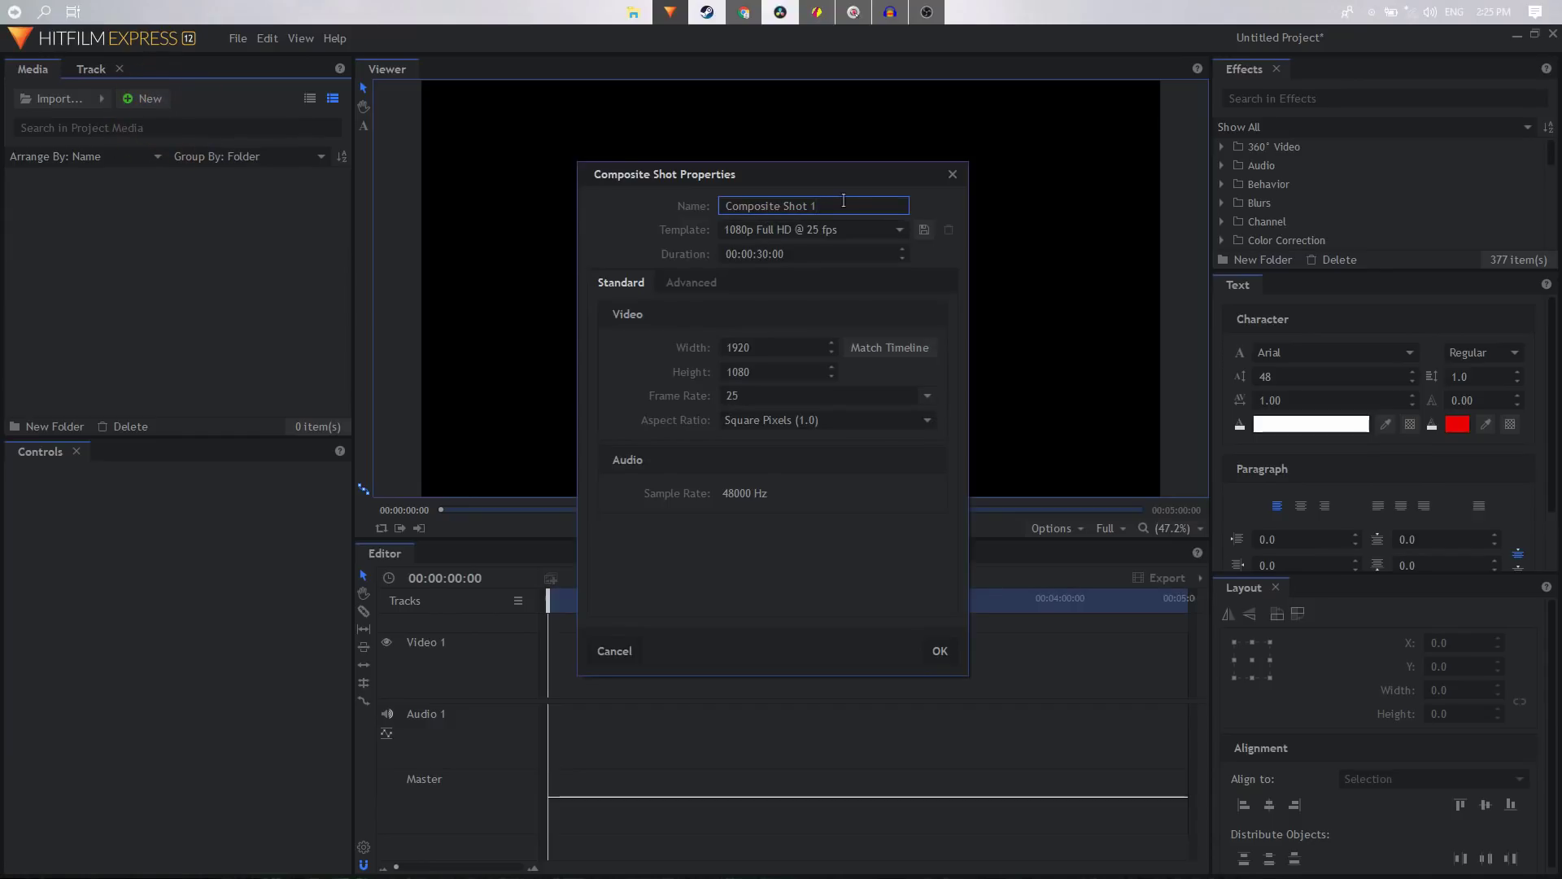
click(769, 253)
click(768, 255)
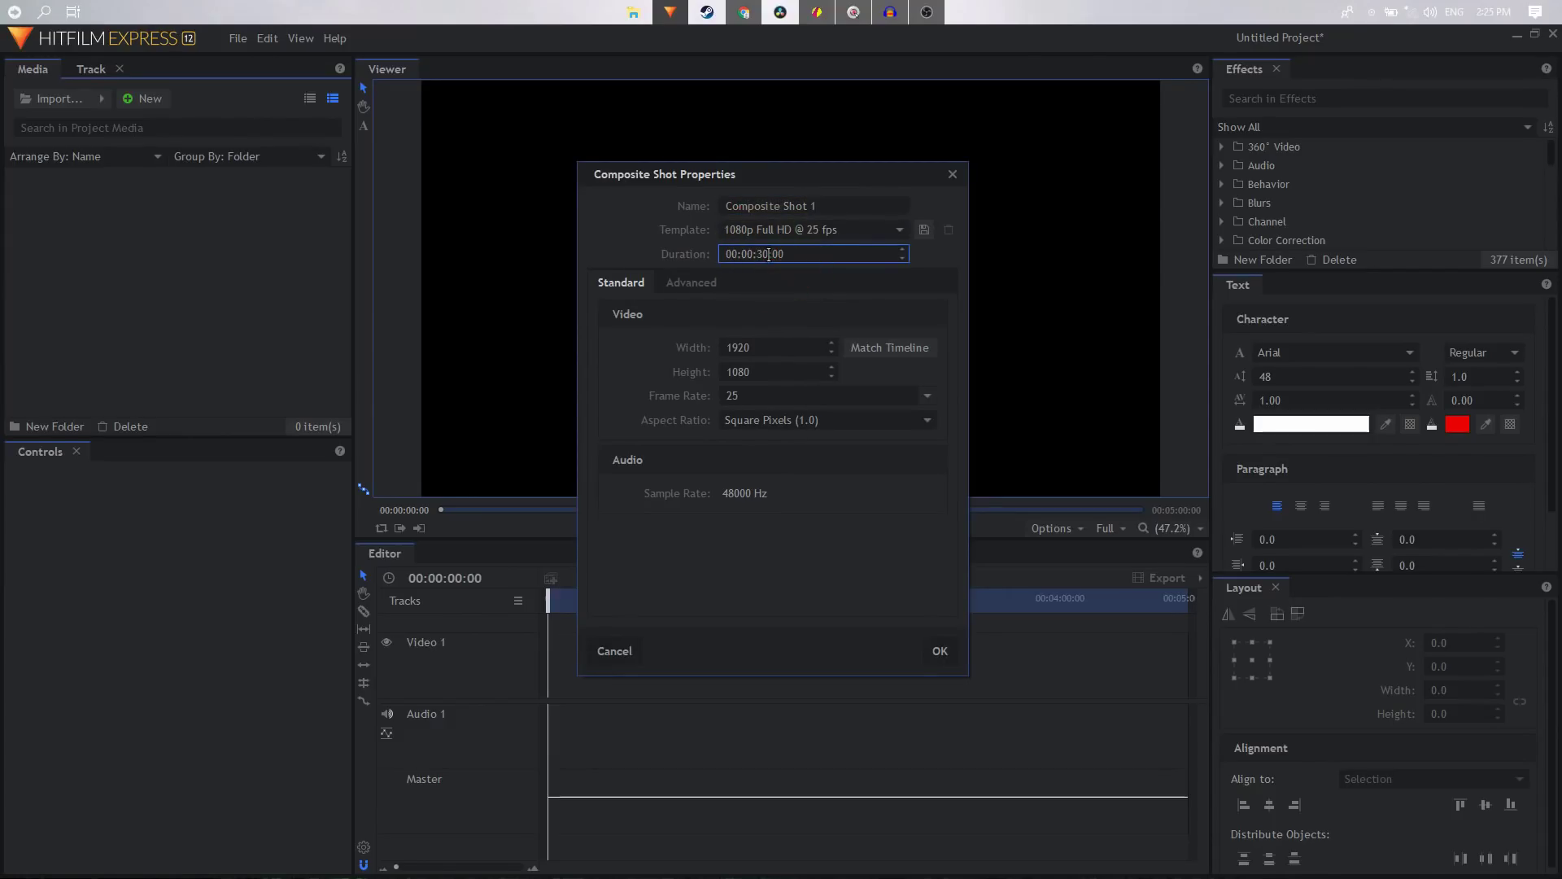
key(BackSpace)
key(BackSpace)
text(03)
key(Return)
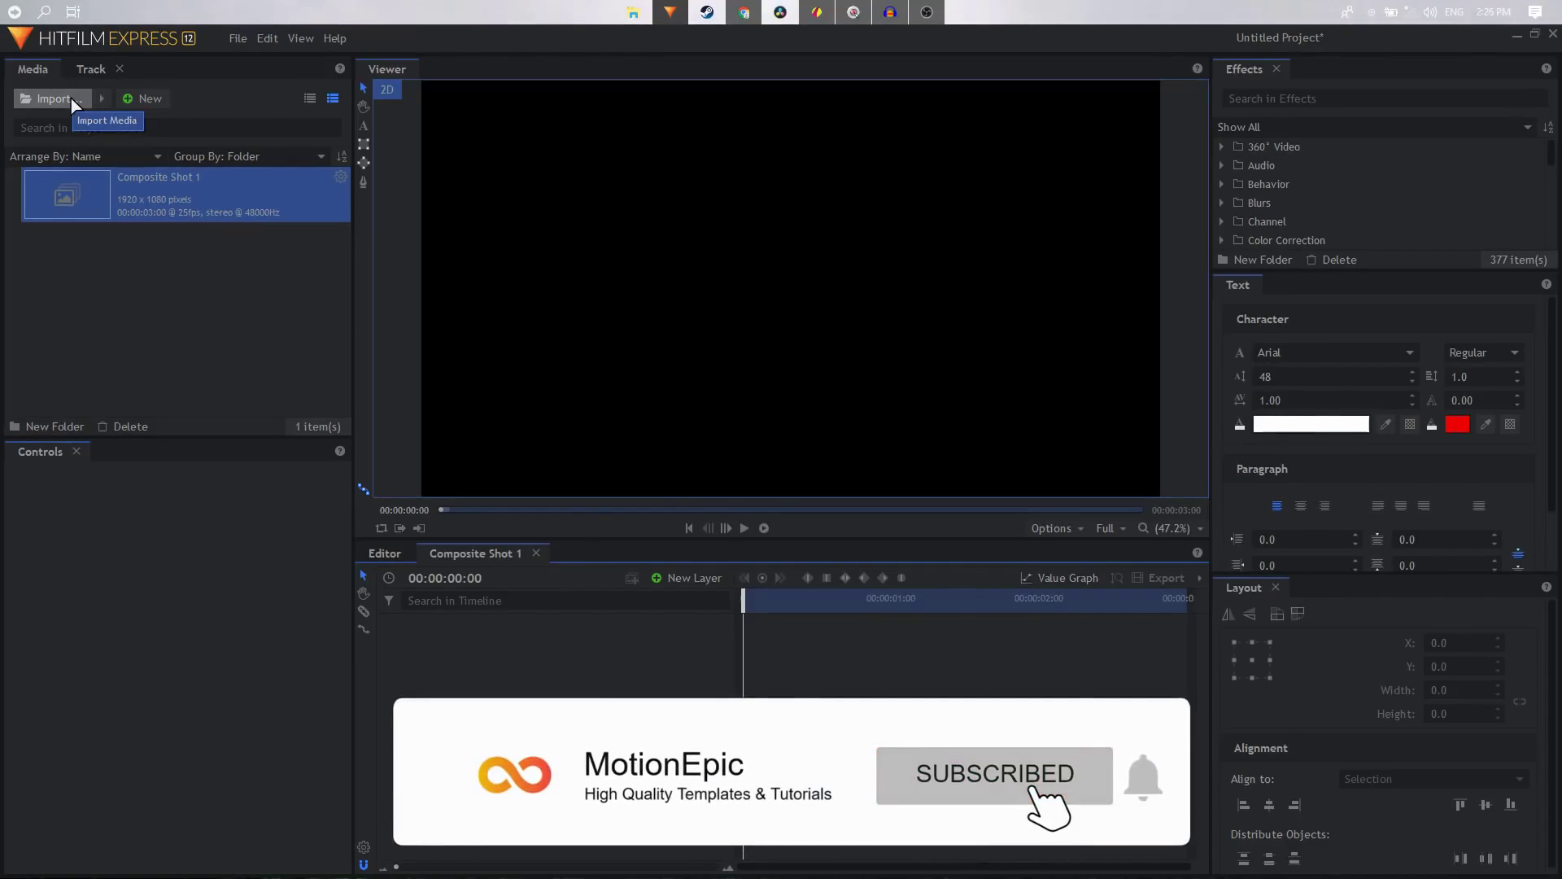
- Add a new text layer to the composite and type GLITCH
click(689, 579)
click(676, 623)
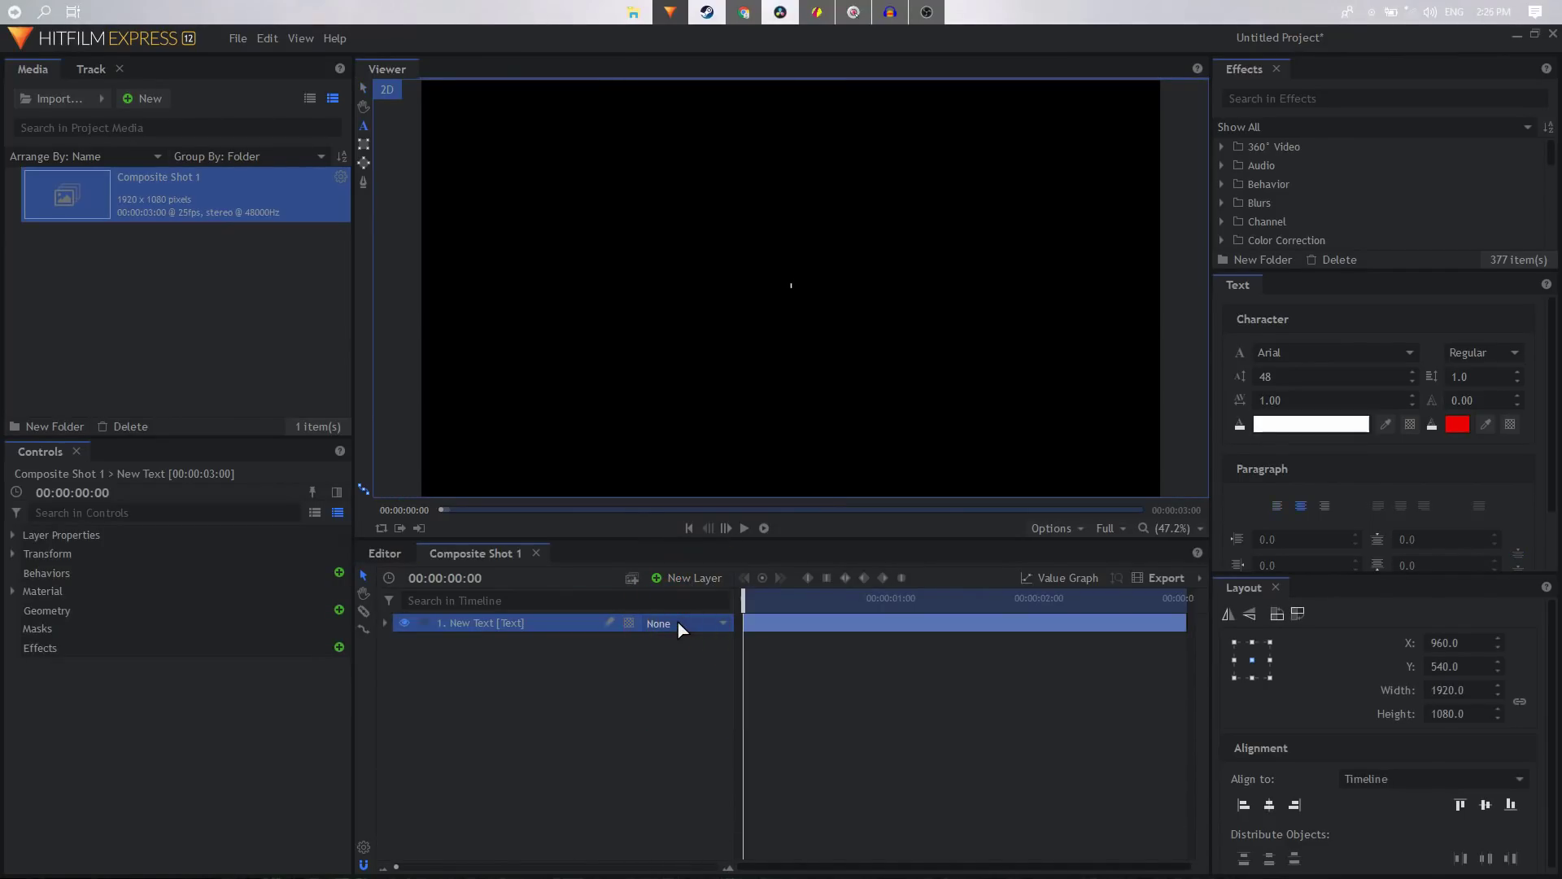
text(GLITCH)
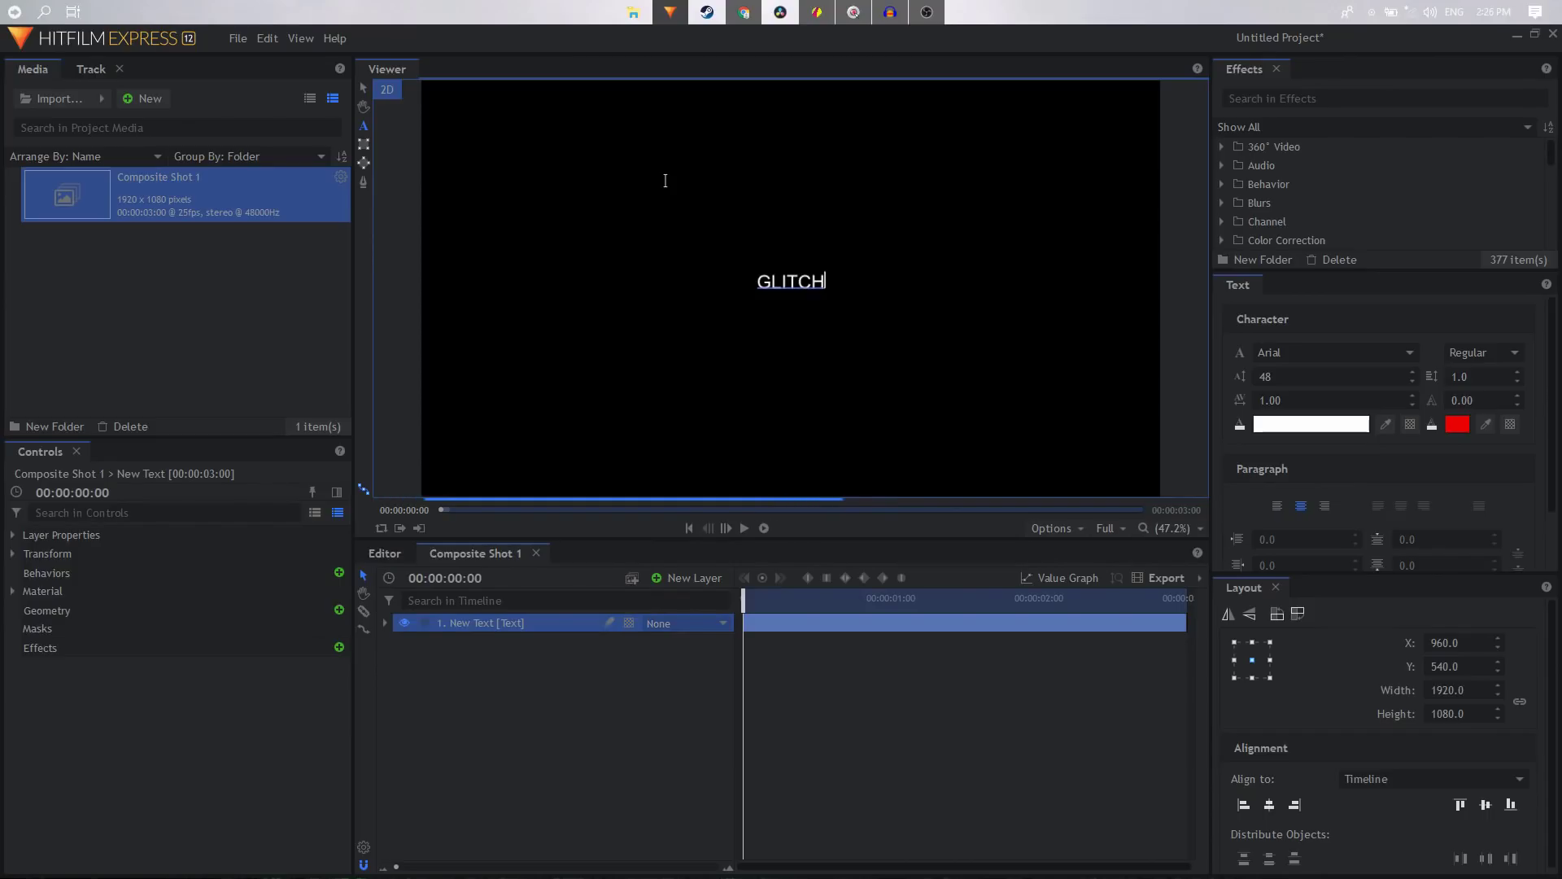
- Make GLITCH Arial Bold at size 168, widely spaced and centred in the frame
key(ctrl+a)
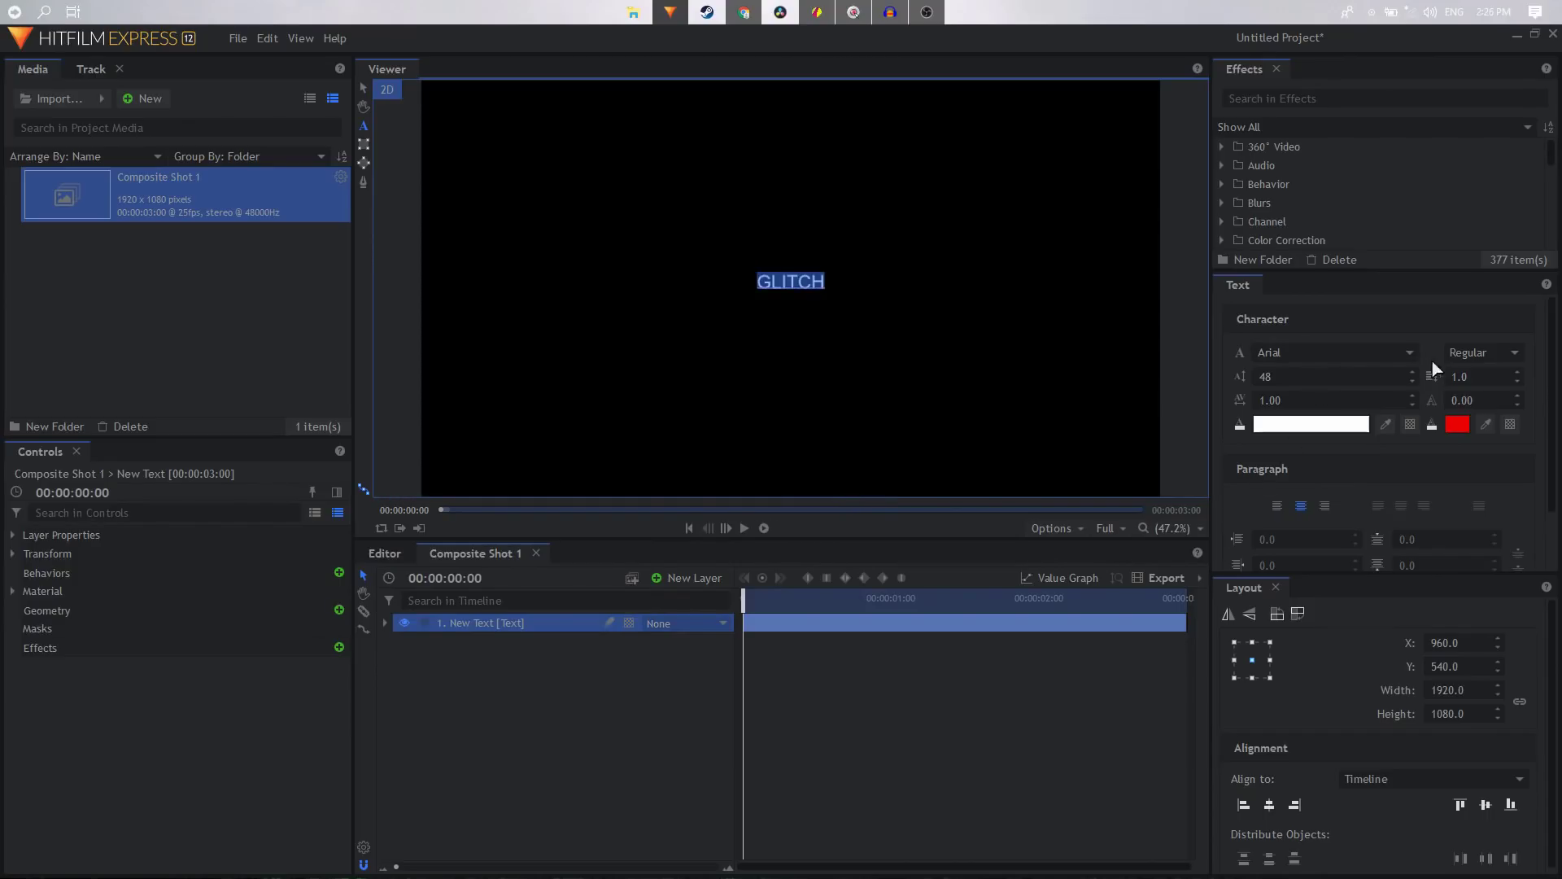
click(1481, 352)
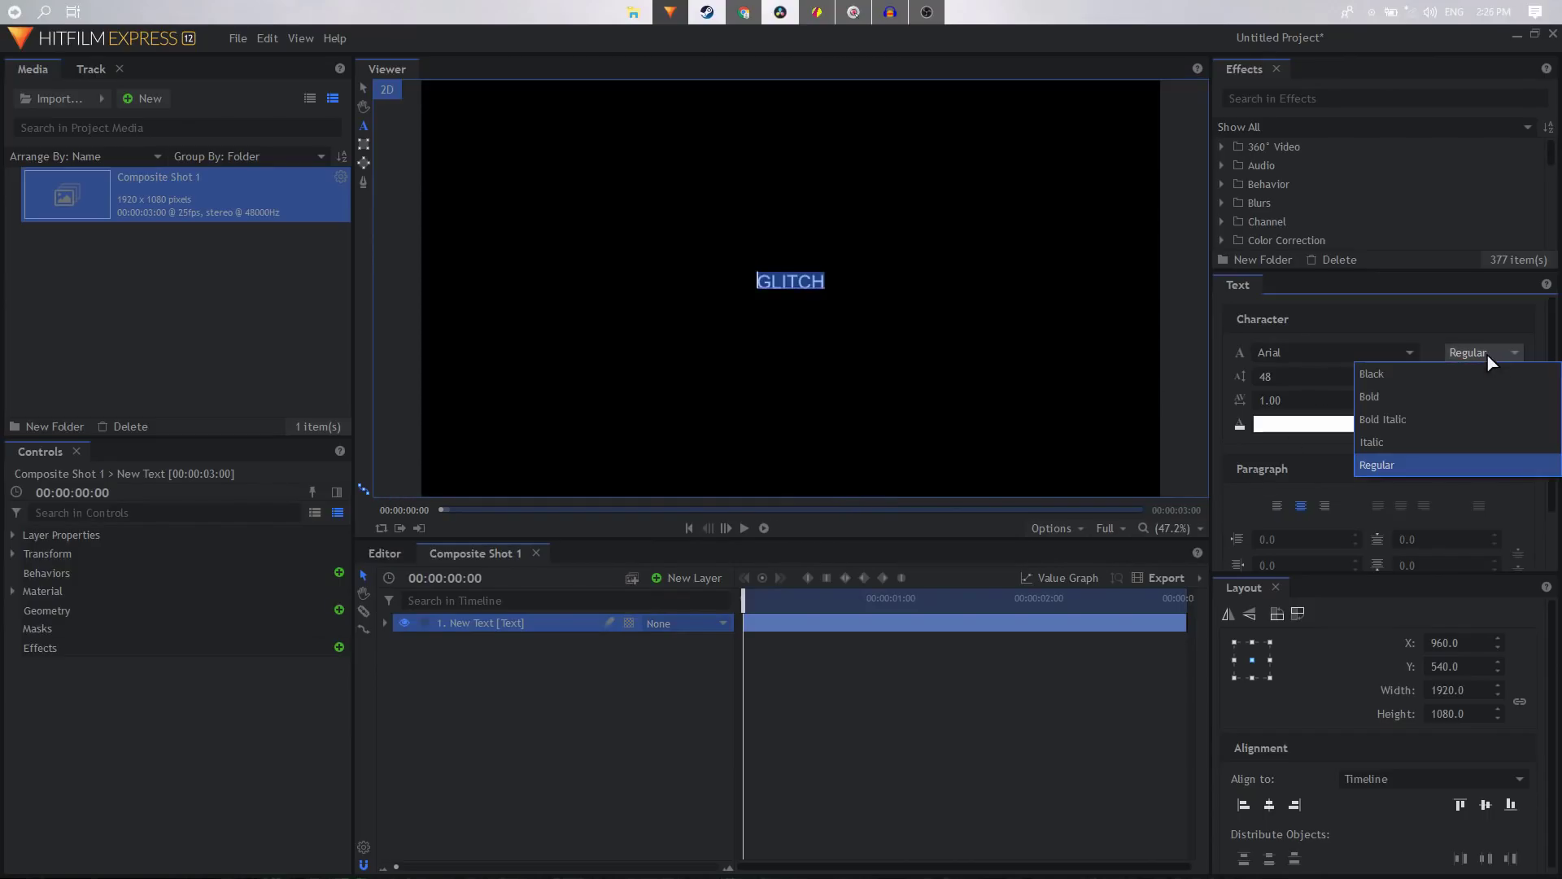
click(1379, 396)
mouse_move(1302, 376)
mouse_down()
mouse_move(1392, 376)
mouse_move(1283, 371)
mouse_move(1310, 401)
mouse_move(1343, 400)
mouse_move(1286, 392)
mouse_up()
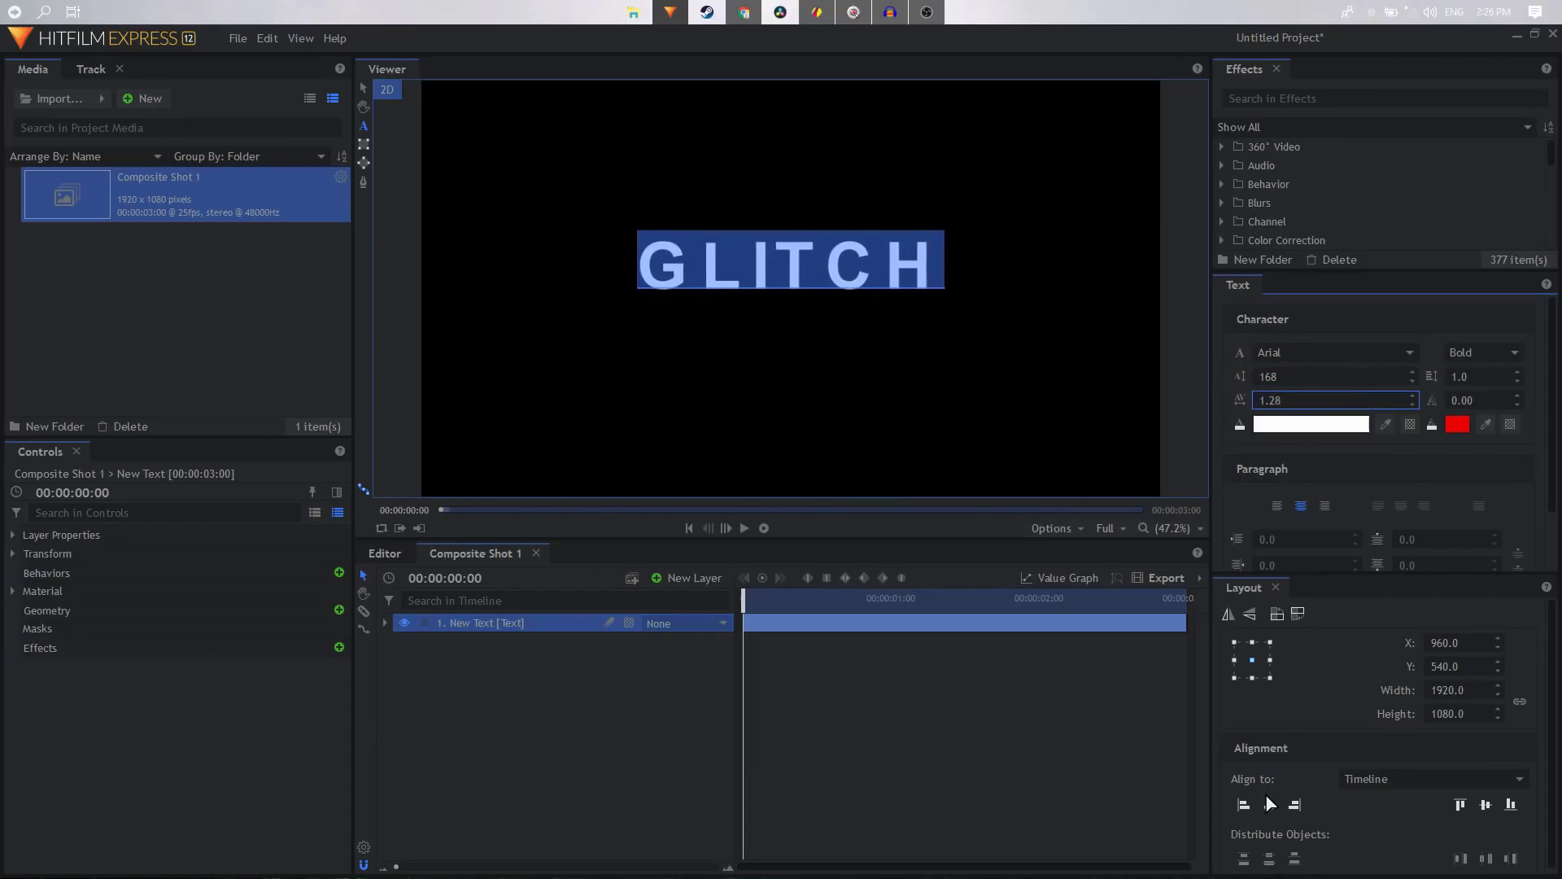
click(1486, 804)
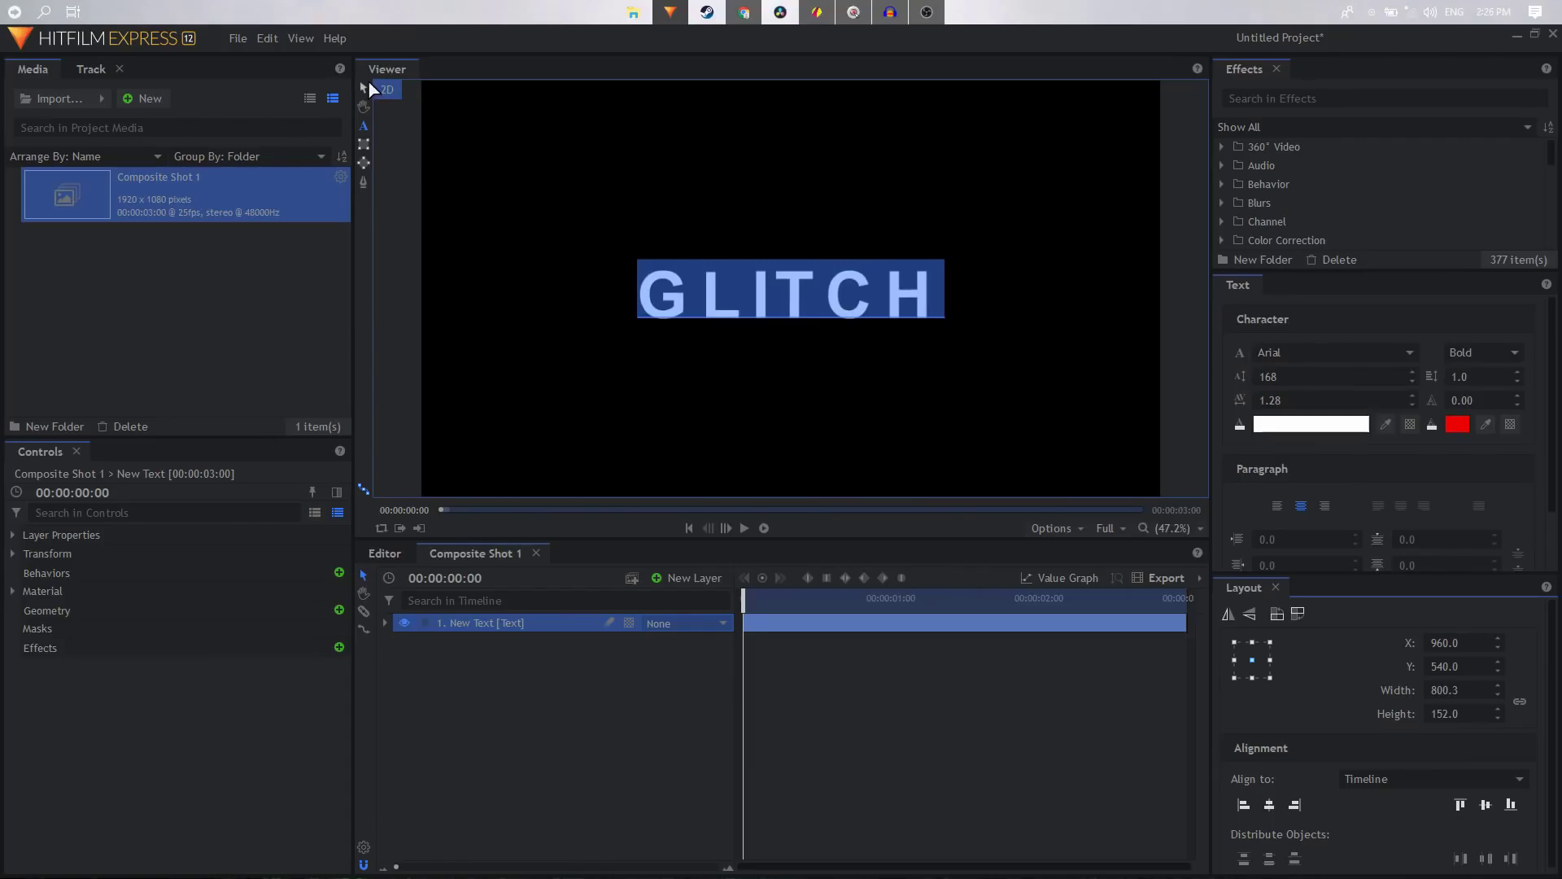
click(366, 89)
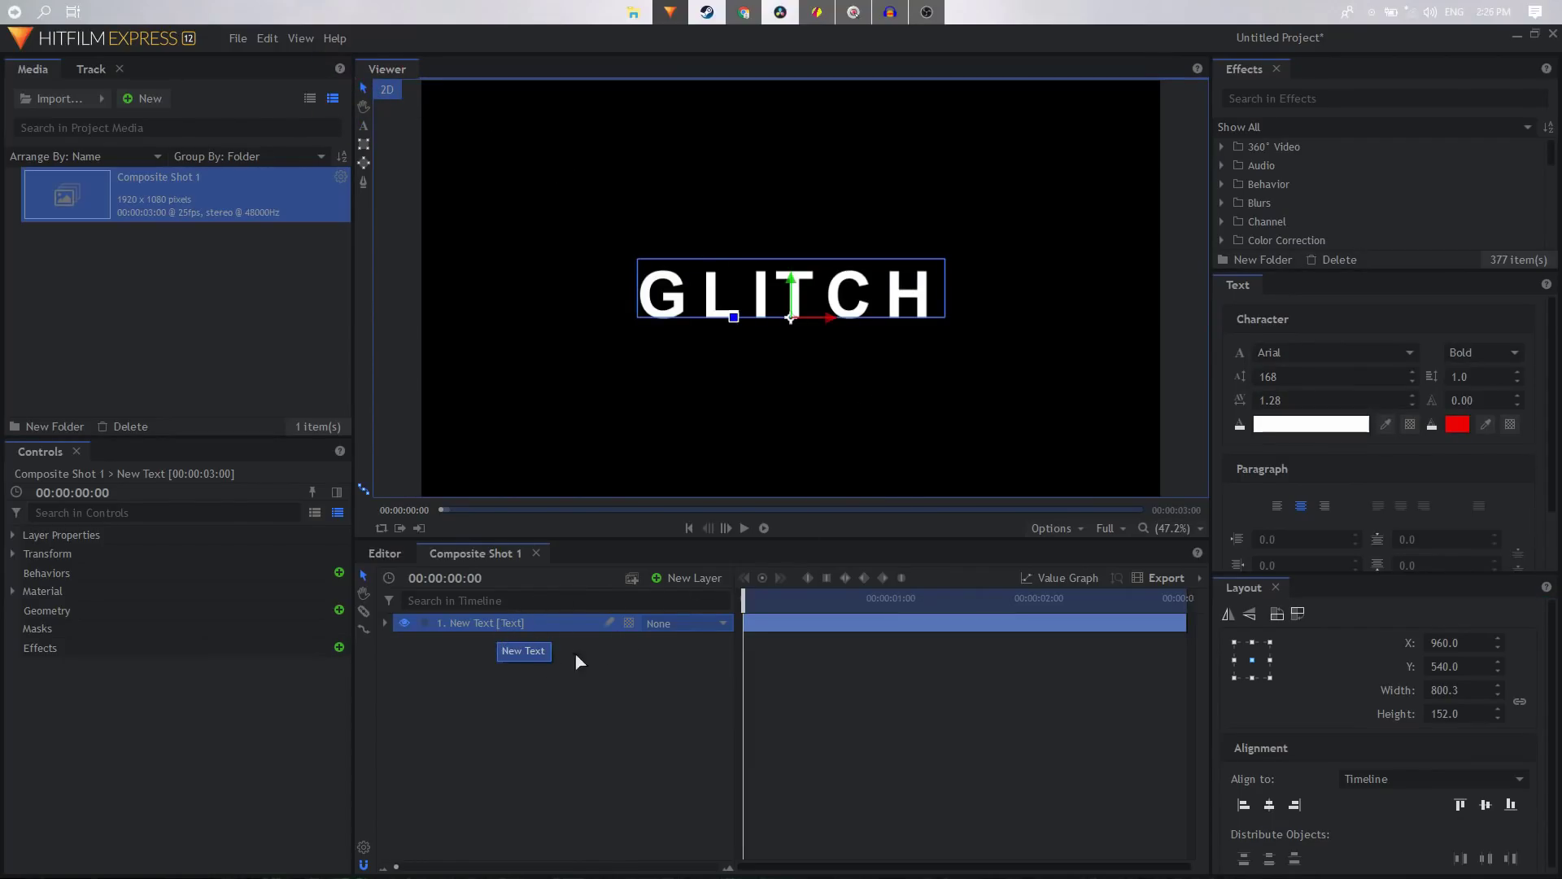
- Search effects for 'MOS', apply Mosaic to the GLITCH layer and show its settings
click(1274, 98)
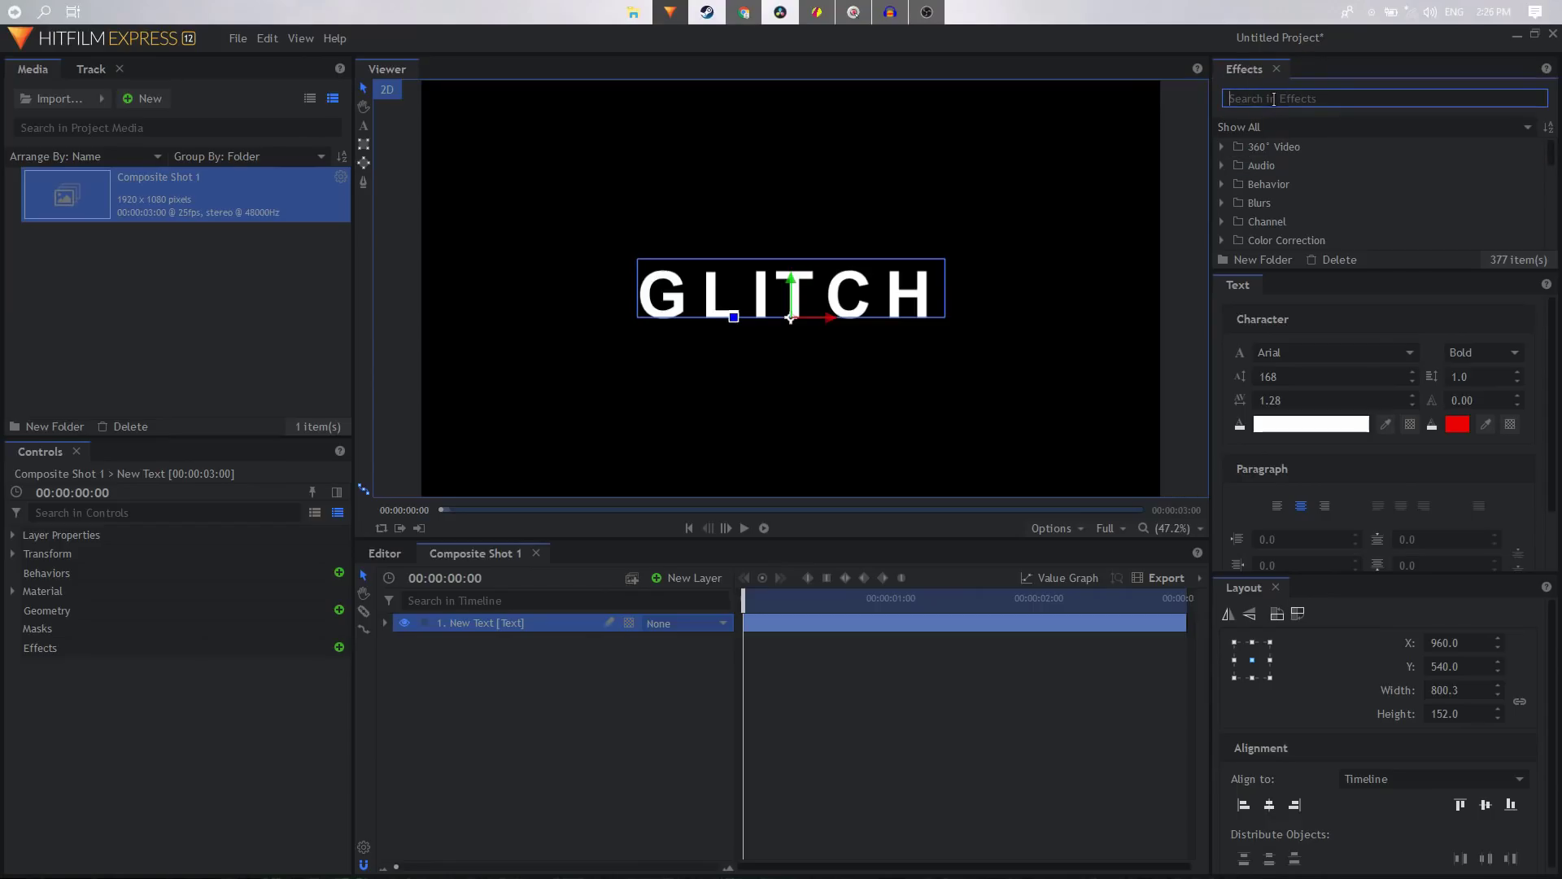
text(MOSA)
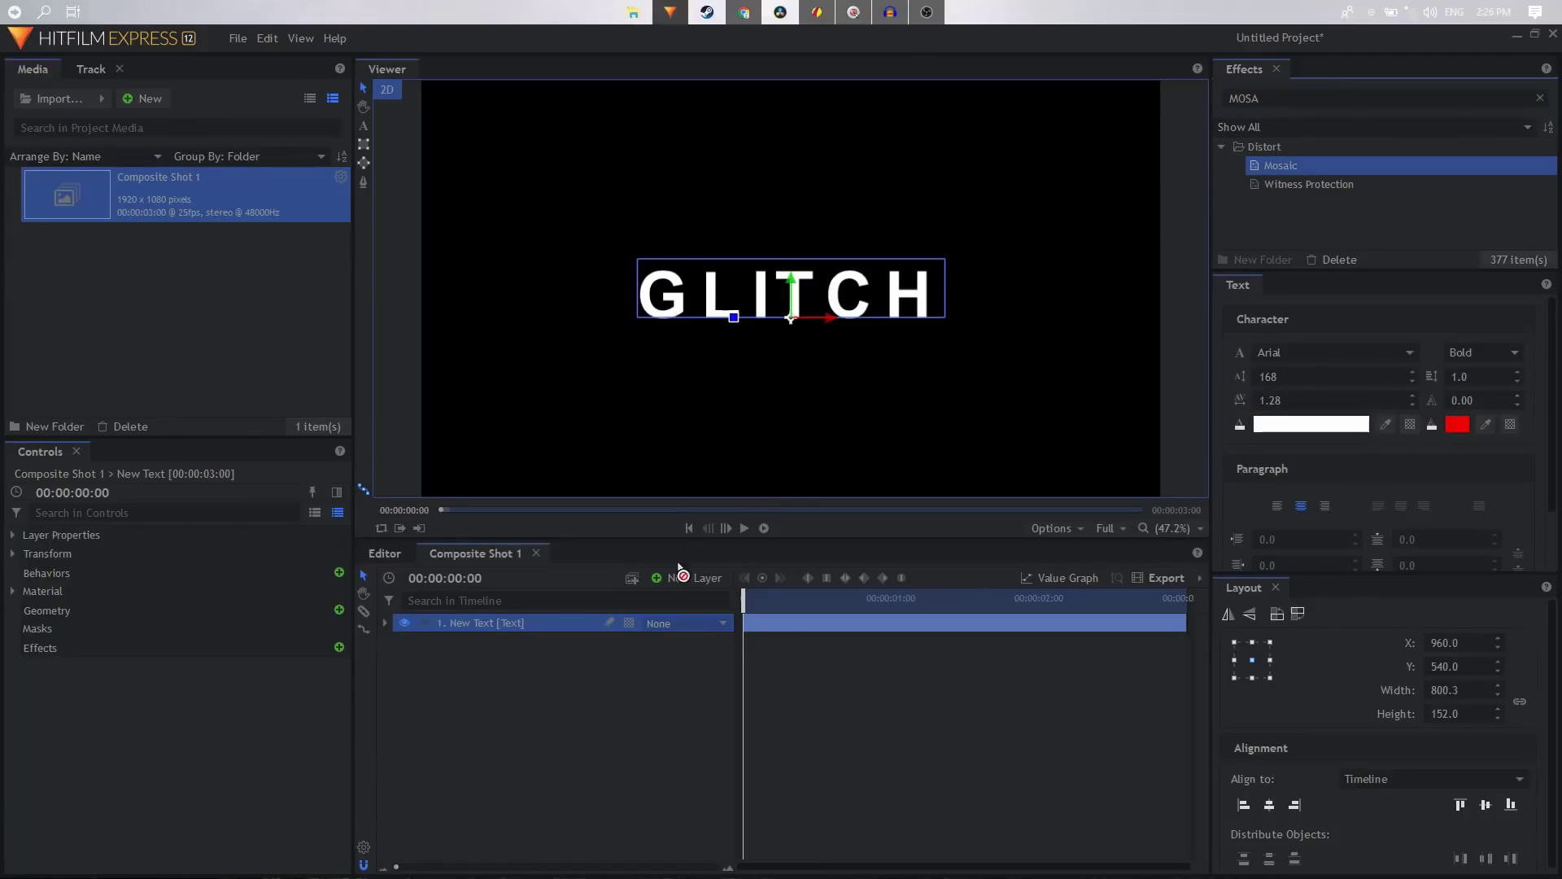
drag(534, 627, 534, 627)
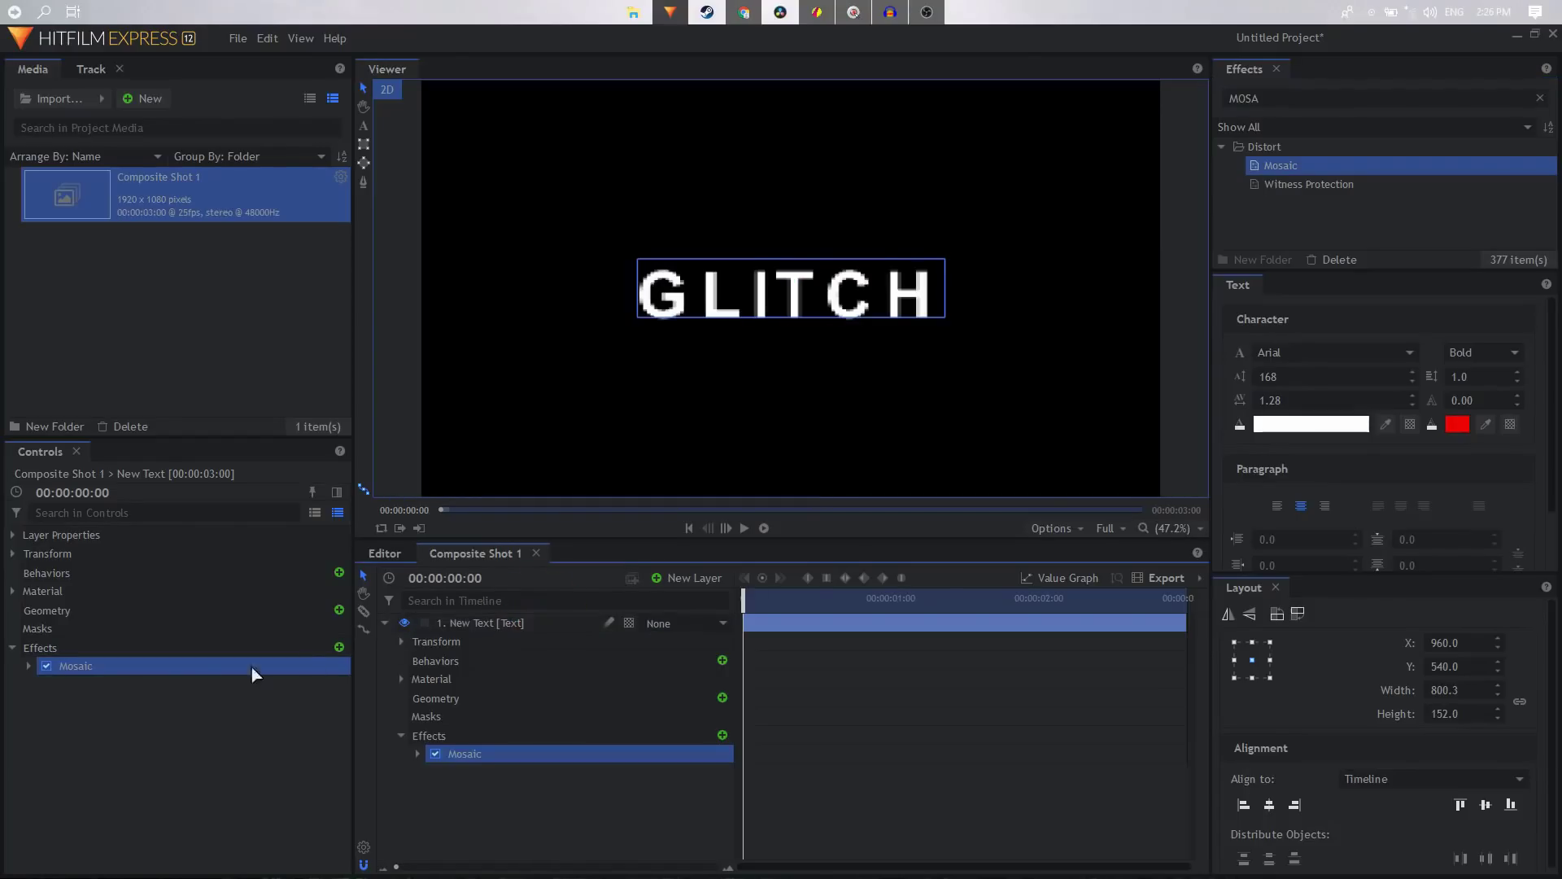
click(30, 666)
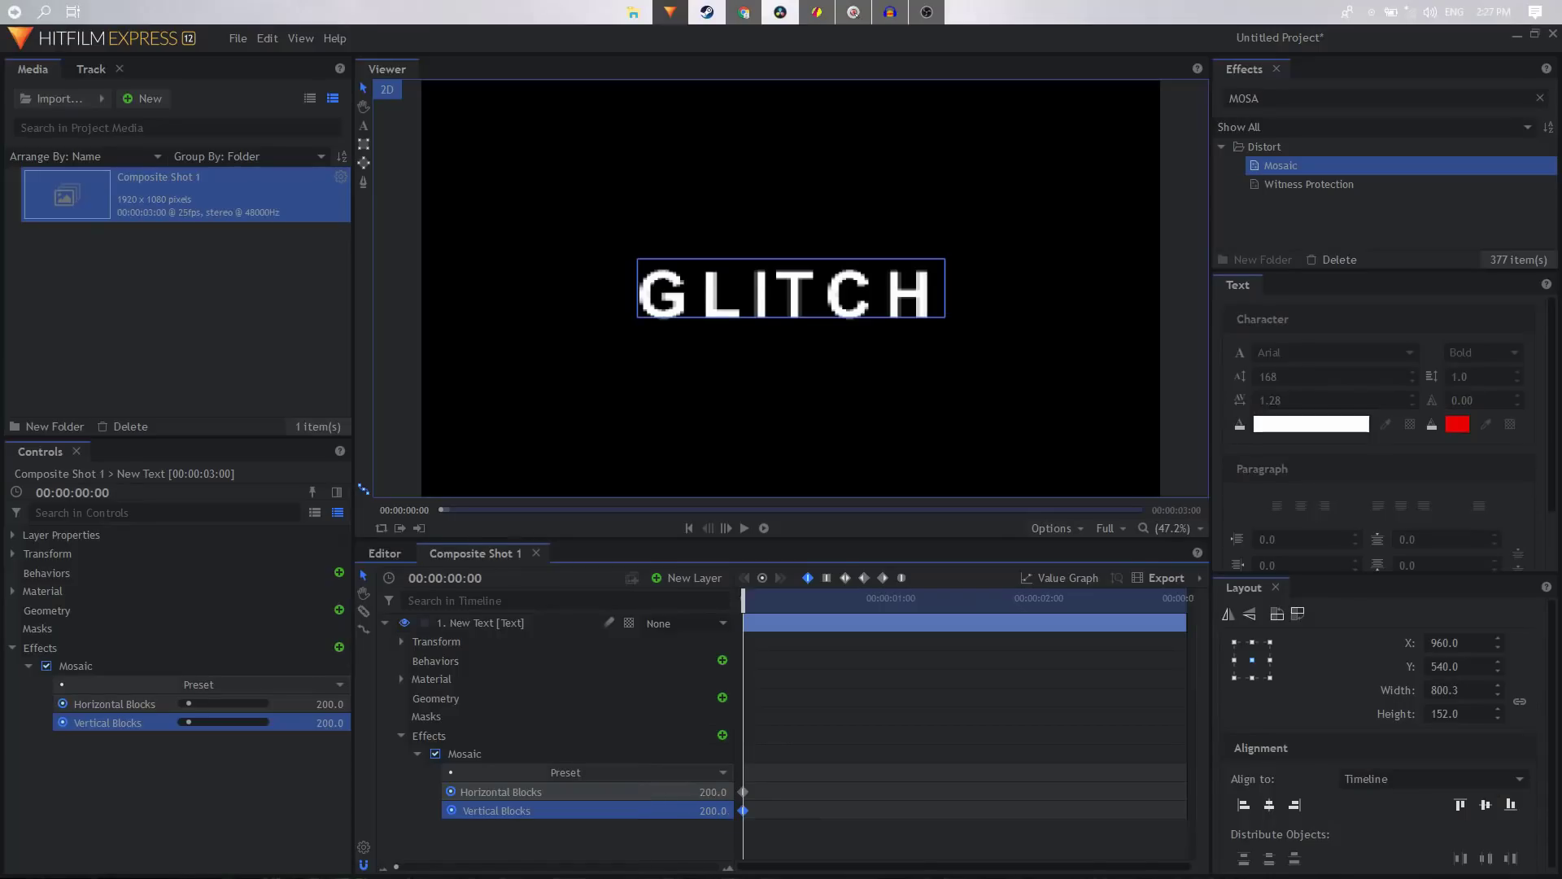
- On the first frame, set Horizontal Blocks to 3 and Vertical Blocks to 5, then lower them further
click(712, 793)
text(3)
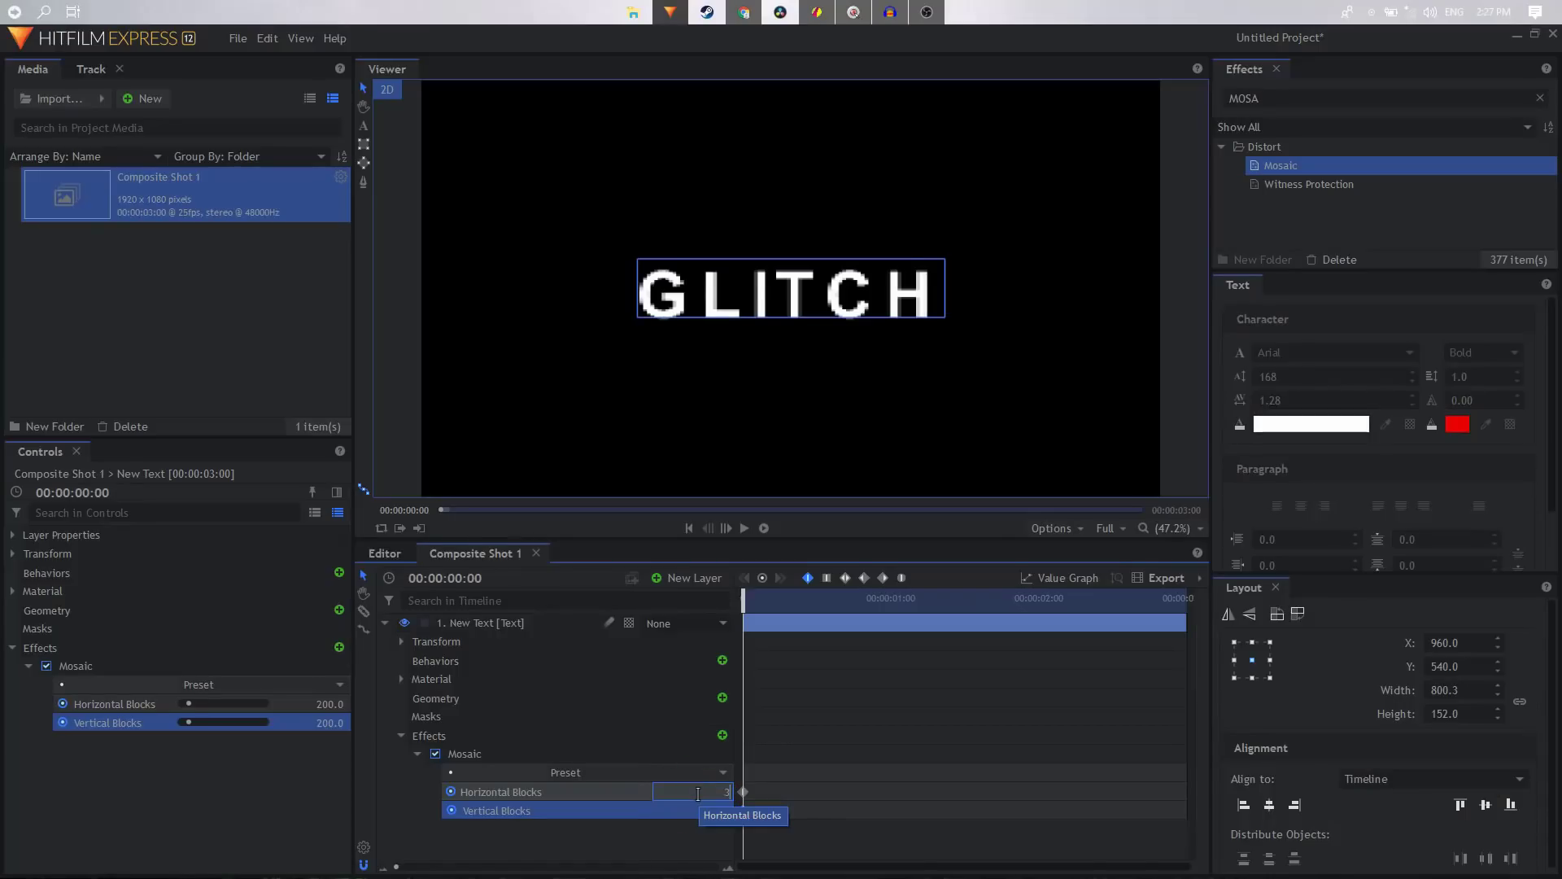
key(Return)
click(721, 812)
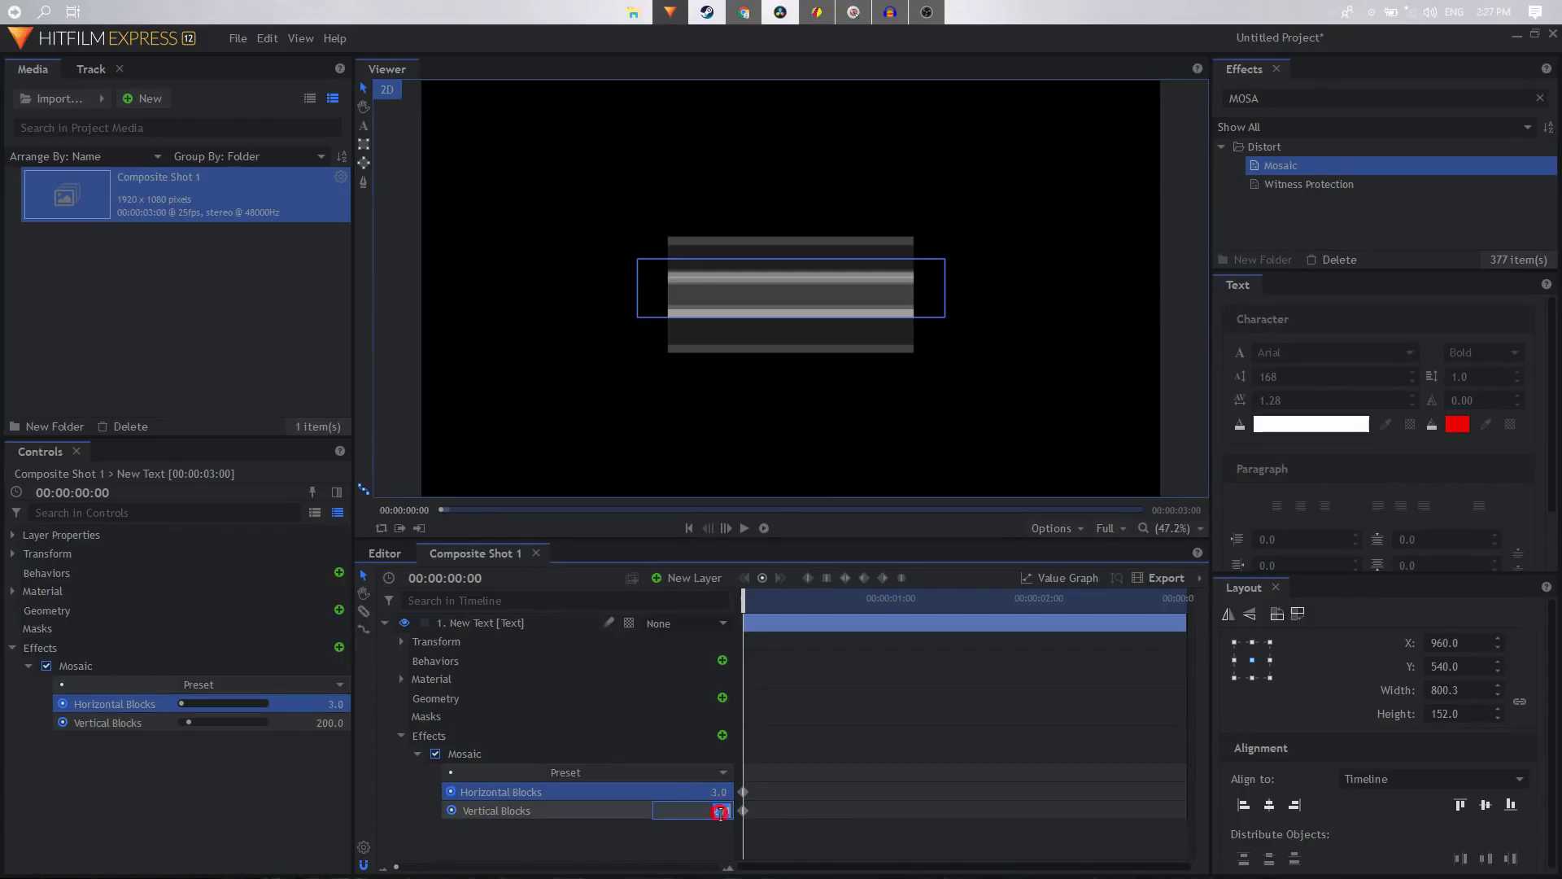
key(Return)
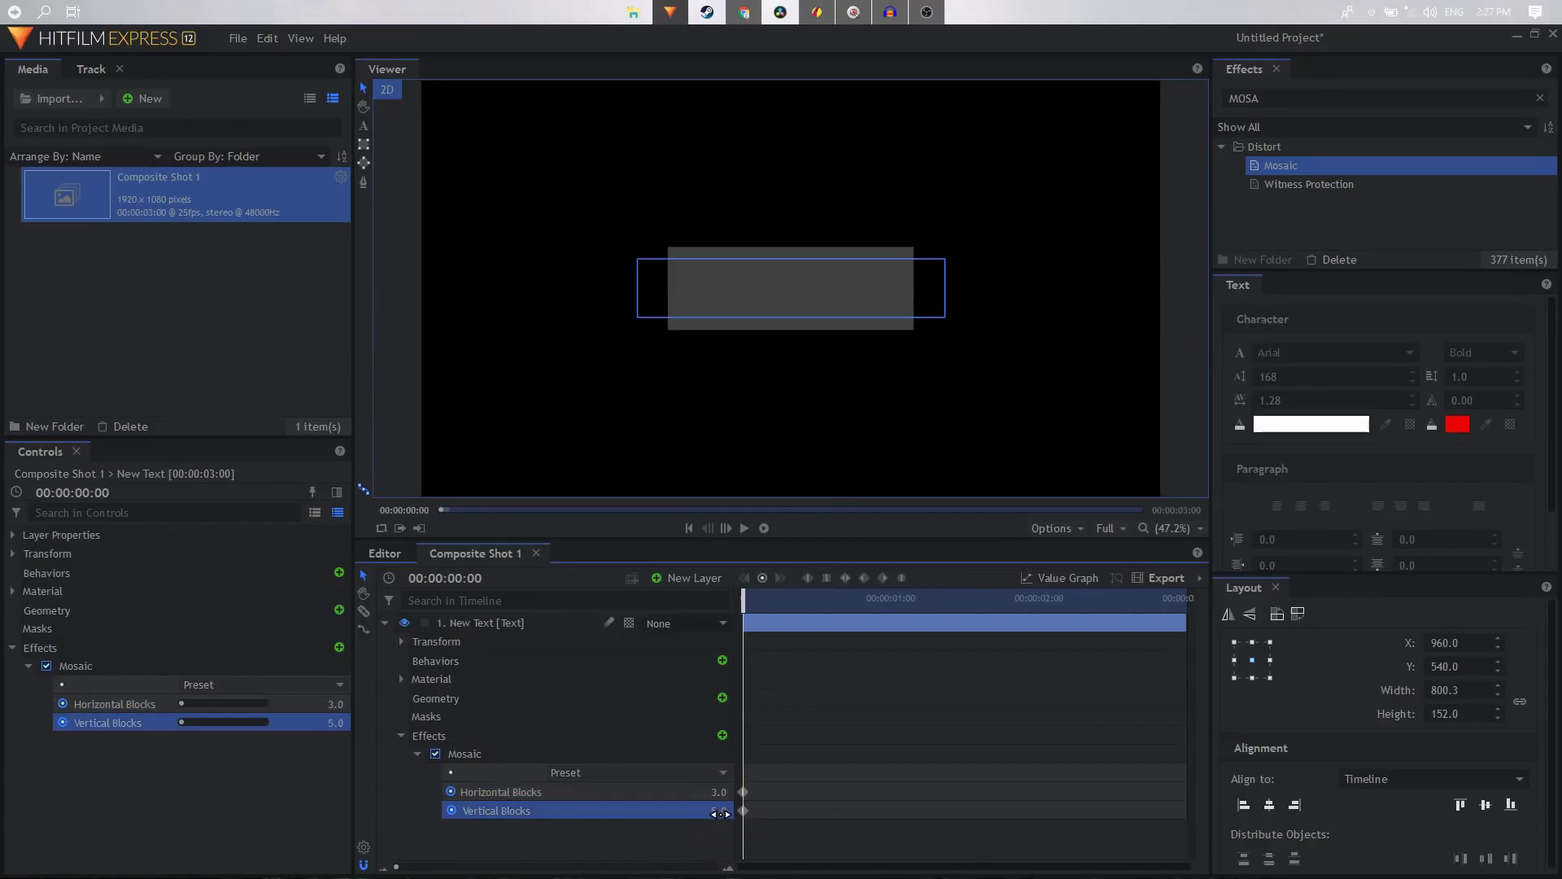
mouse_move(722, 811)
mouse_down()
mouse_move(694, 811)
mouse_move(744, 792)
mouse_up()
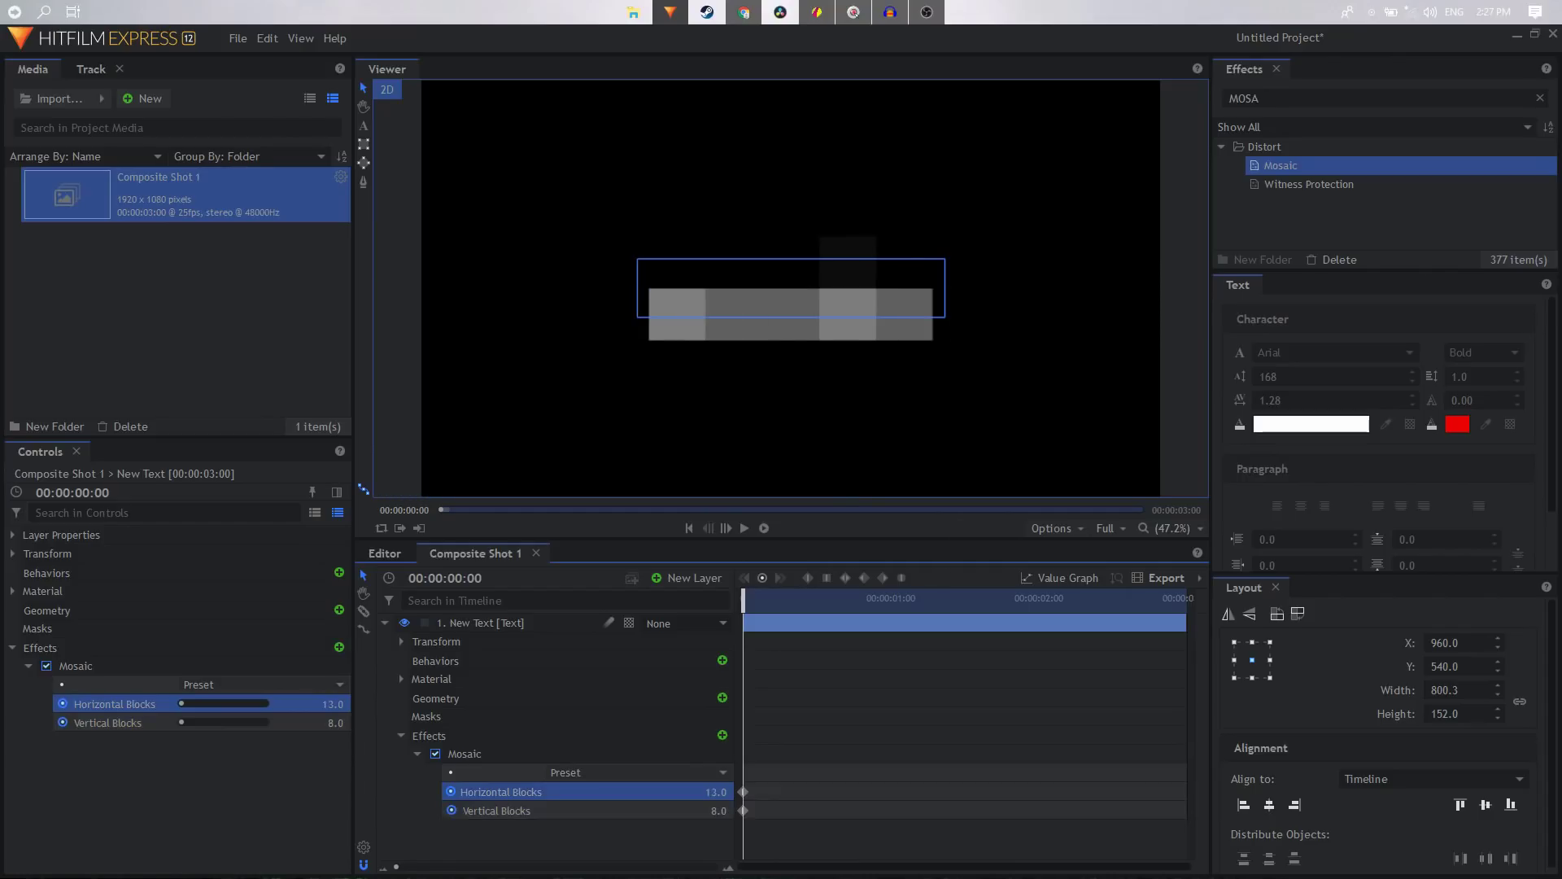
- Add varying Blocks keyframes at frames 2, 4, 6 and 10, e.g. Horizontal 20 and 1, Vertical 24
key(Right)
key(Right)
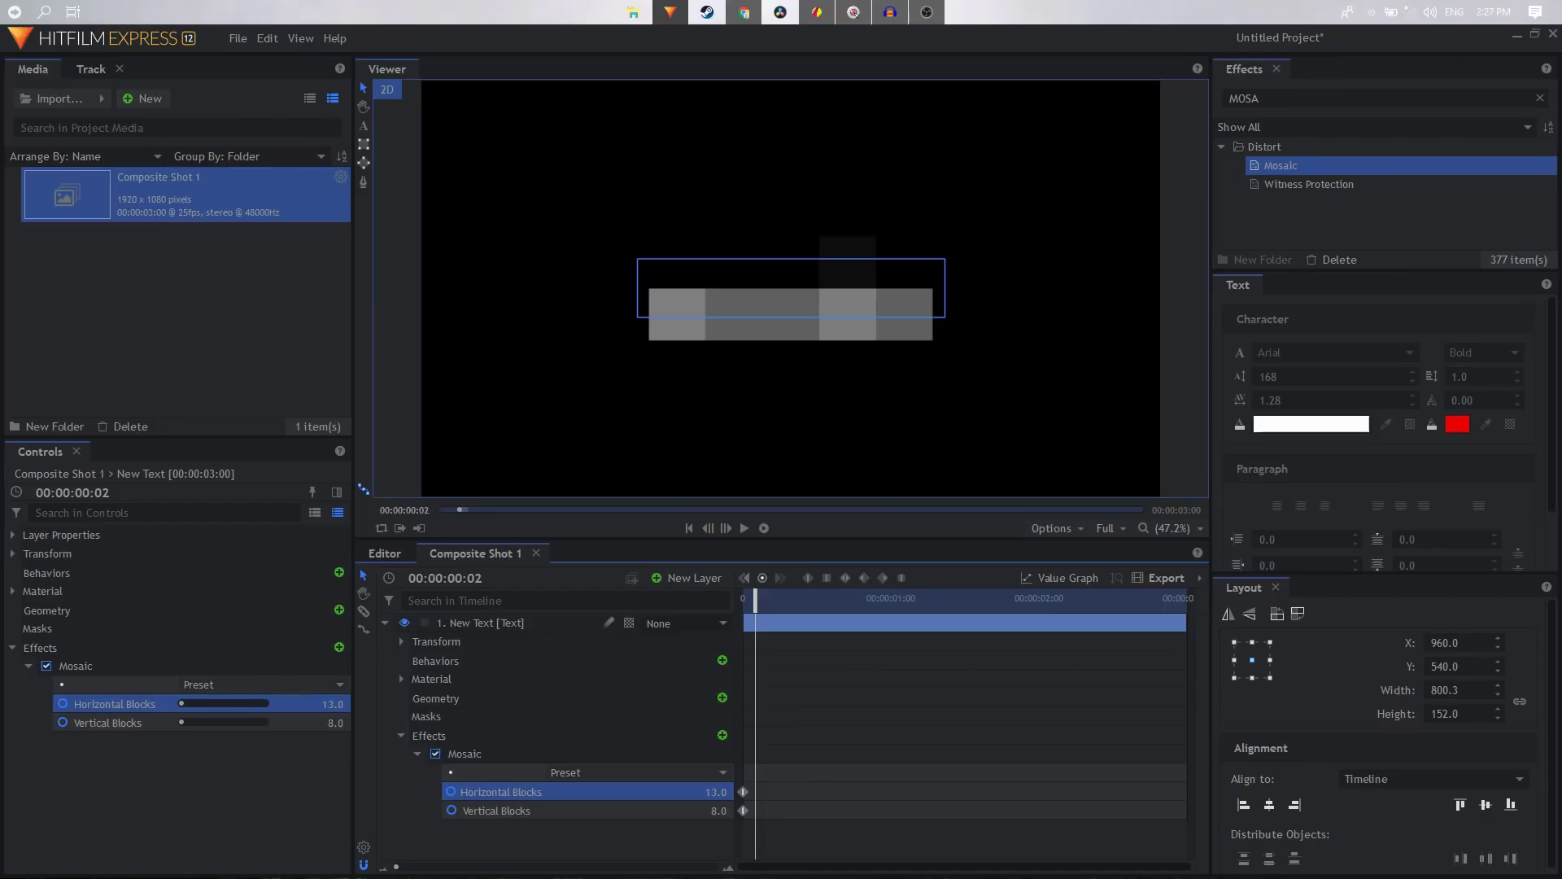
drag(719, 792, 716, 811)
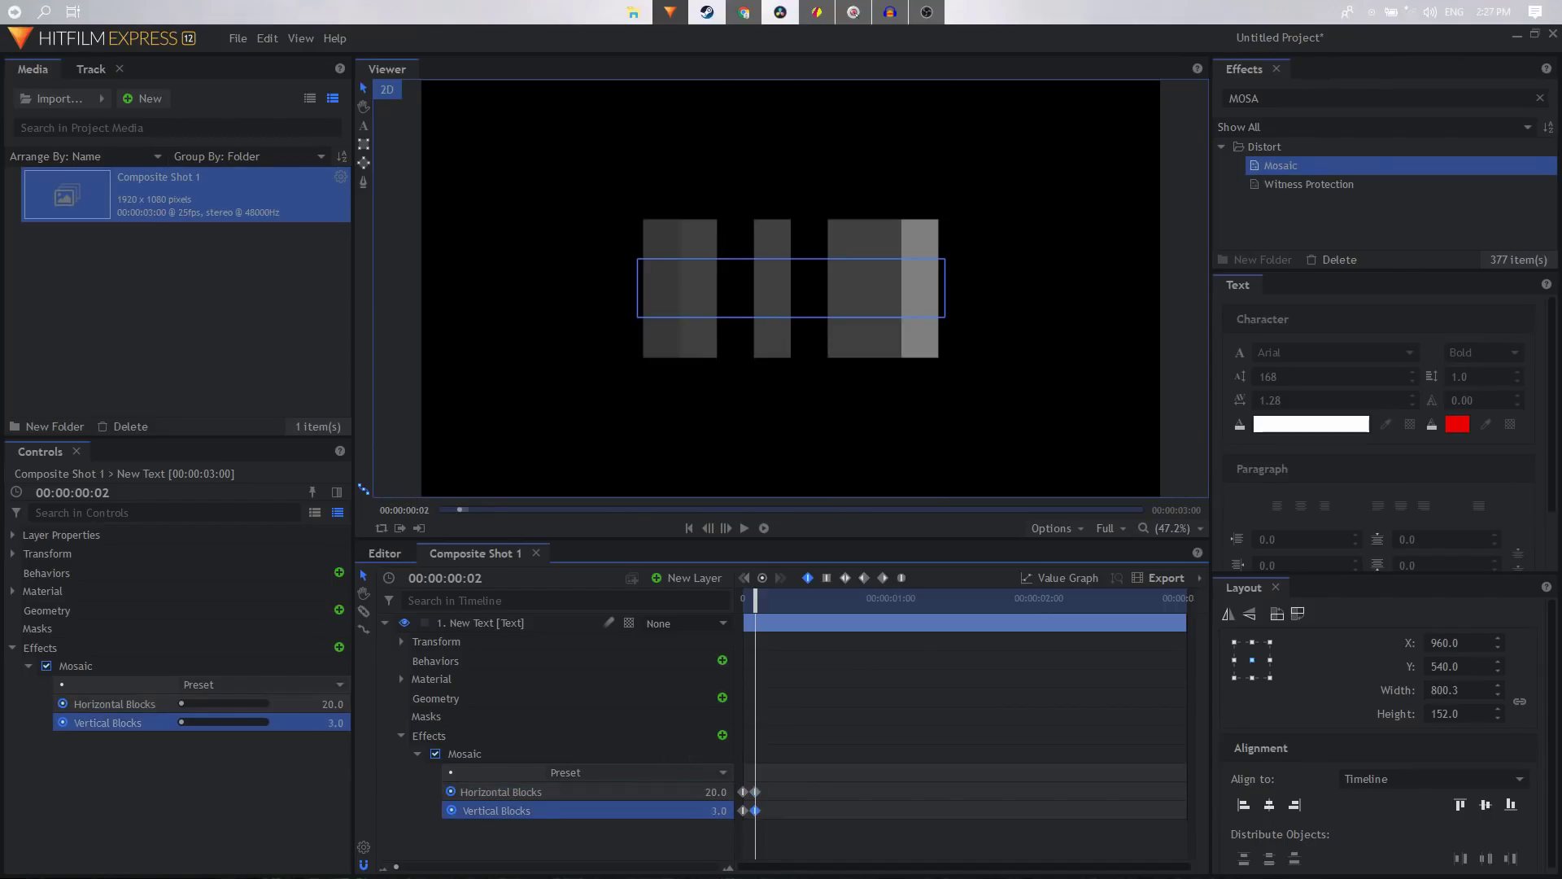
key(Right)
key(Right)
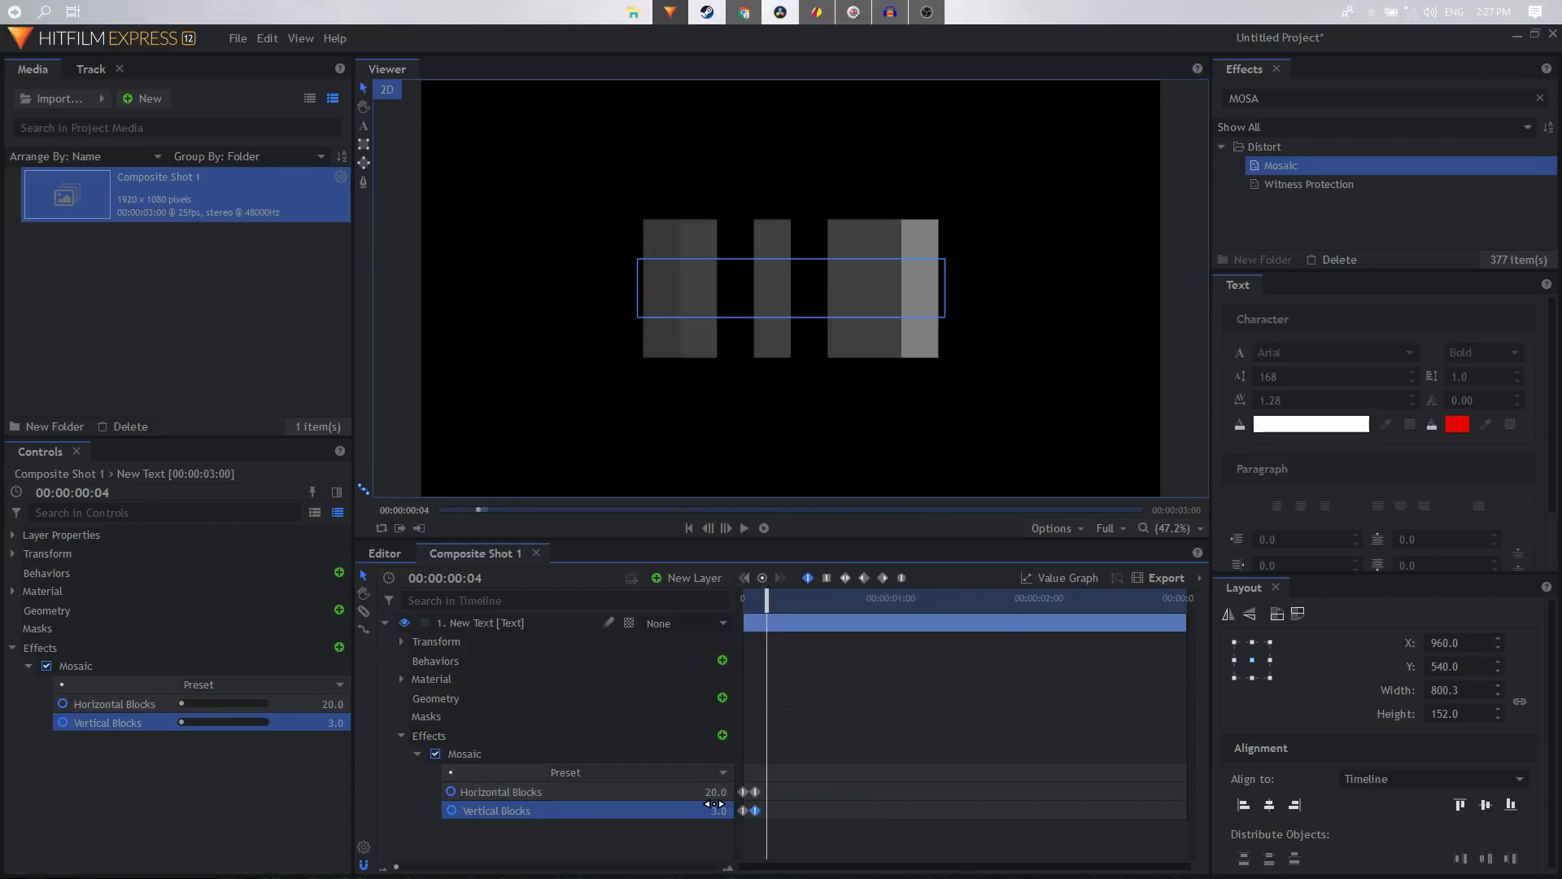
mouse_move(716, 792)
mouse_down()
mouse_move(721, 811)
mouse_move(712, 791)
mouse_up()
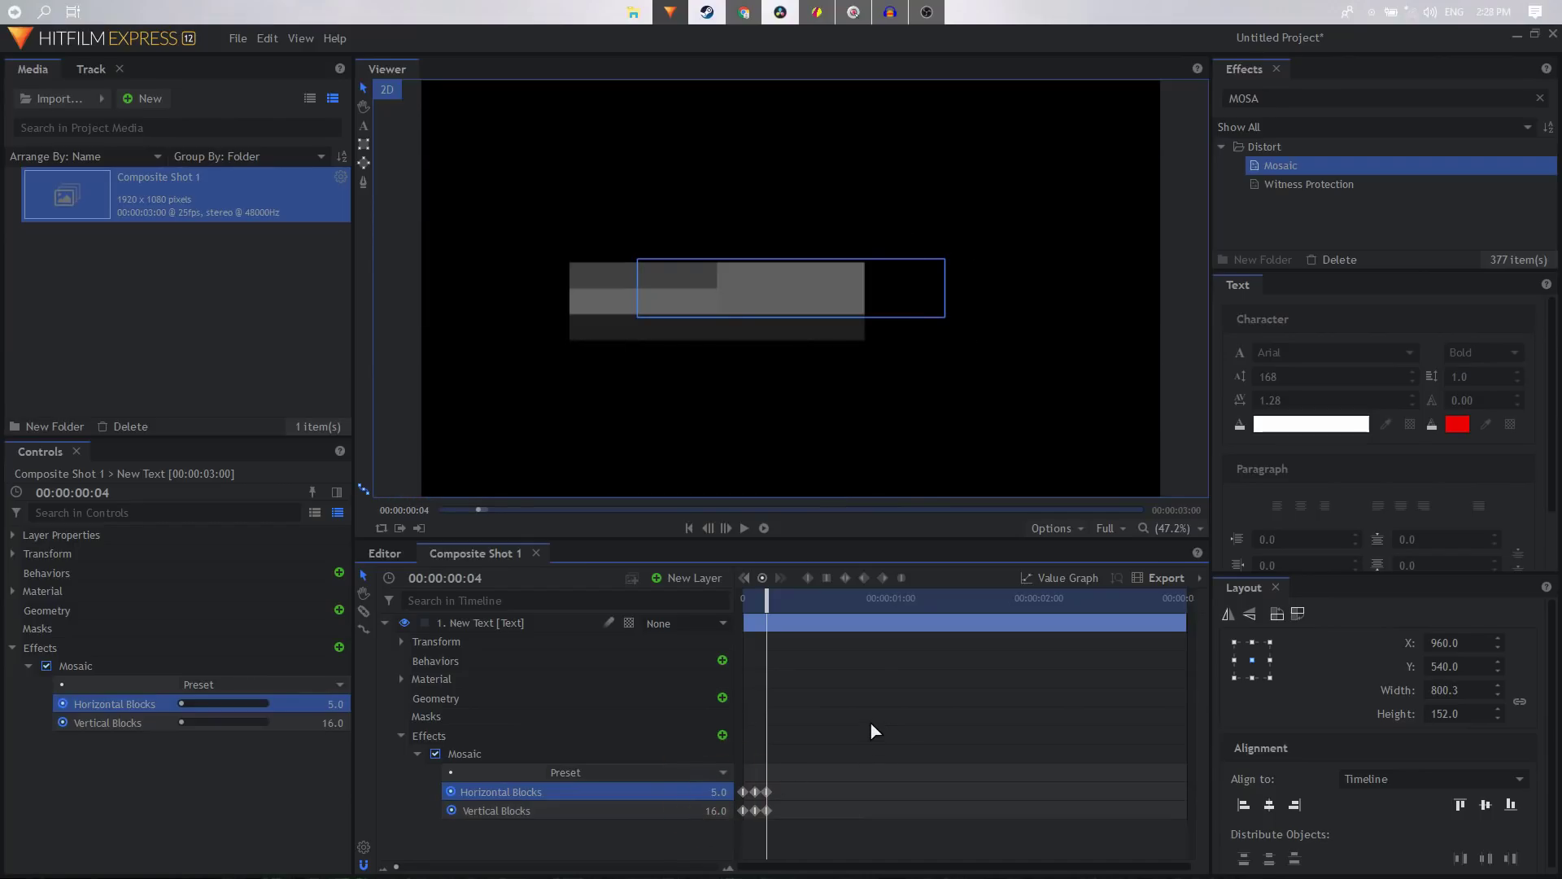
key(Right)
key(Right)
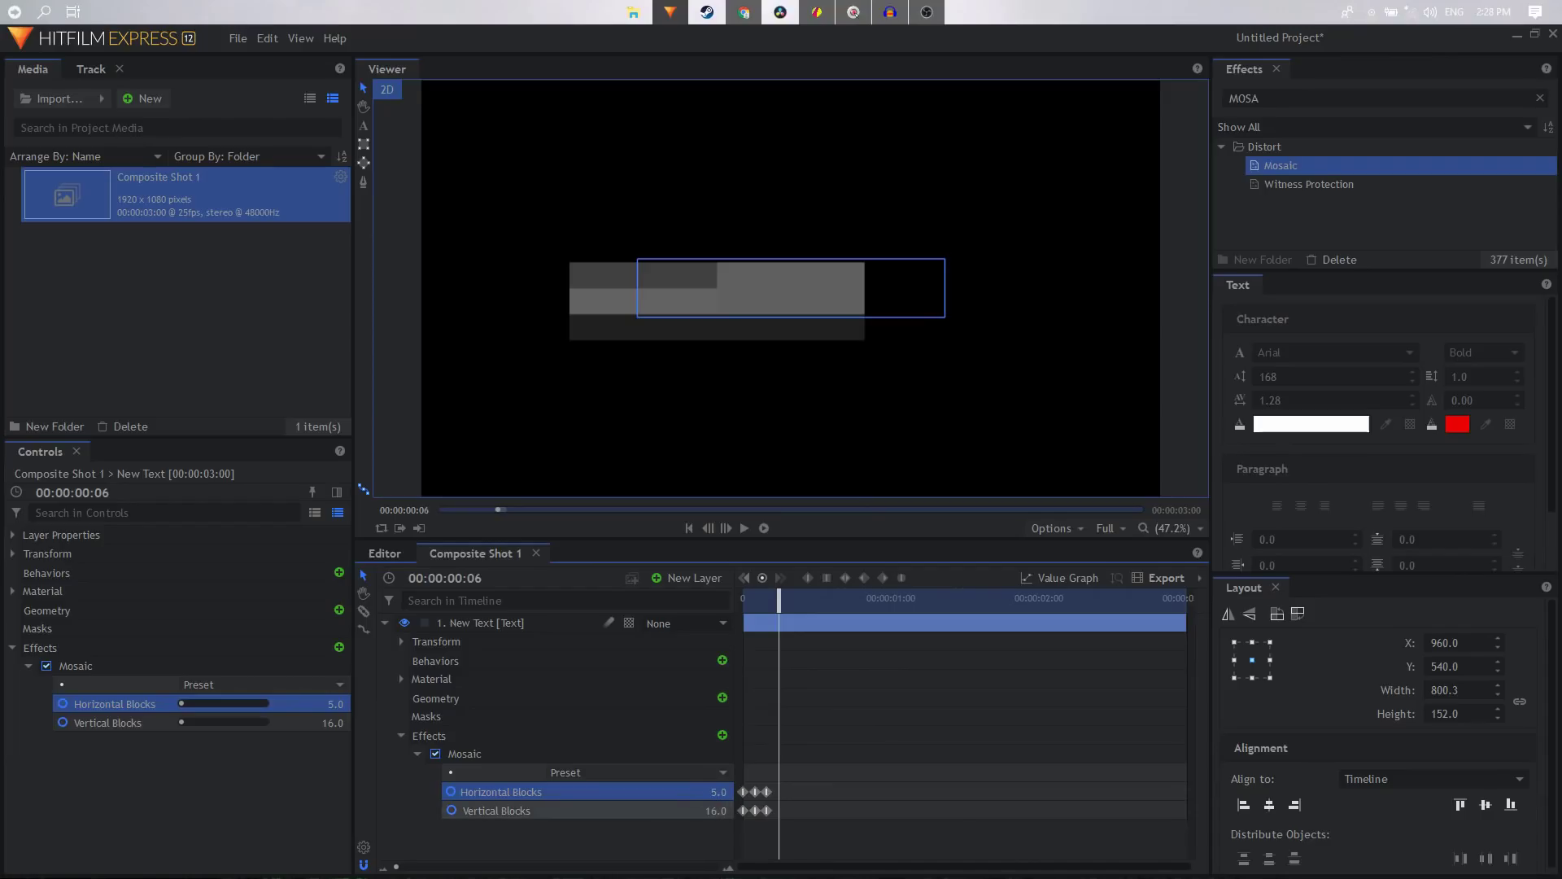
drag(716, 810, 725, 811)
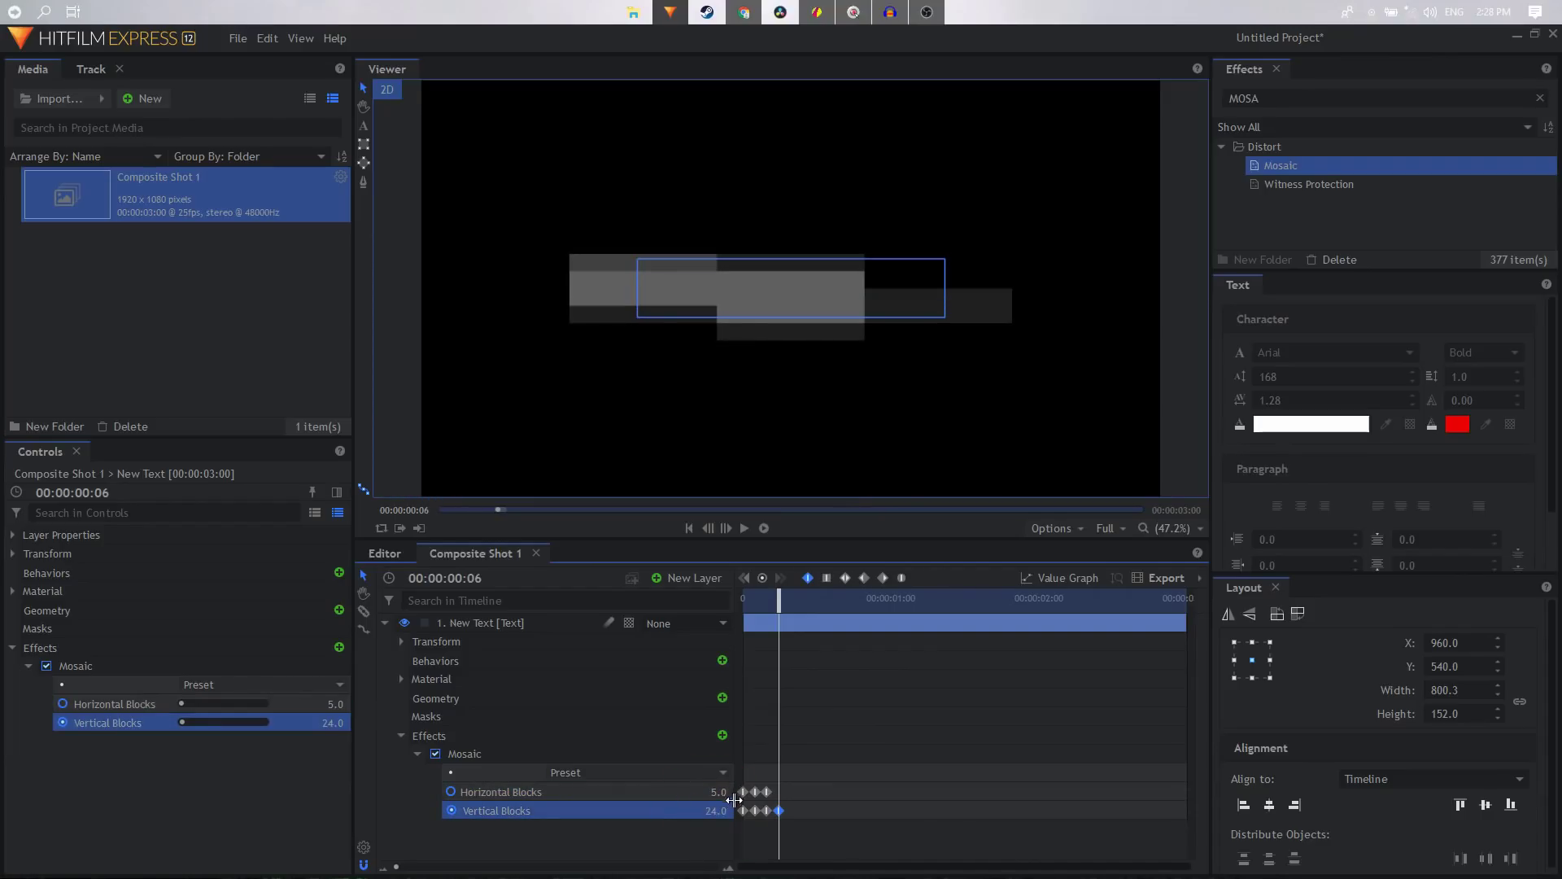
mouse_move(716, 791)
mouse_down()
mouse_move(725, 810)
mouse_move(724, 792)
mouse_up()
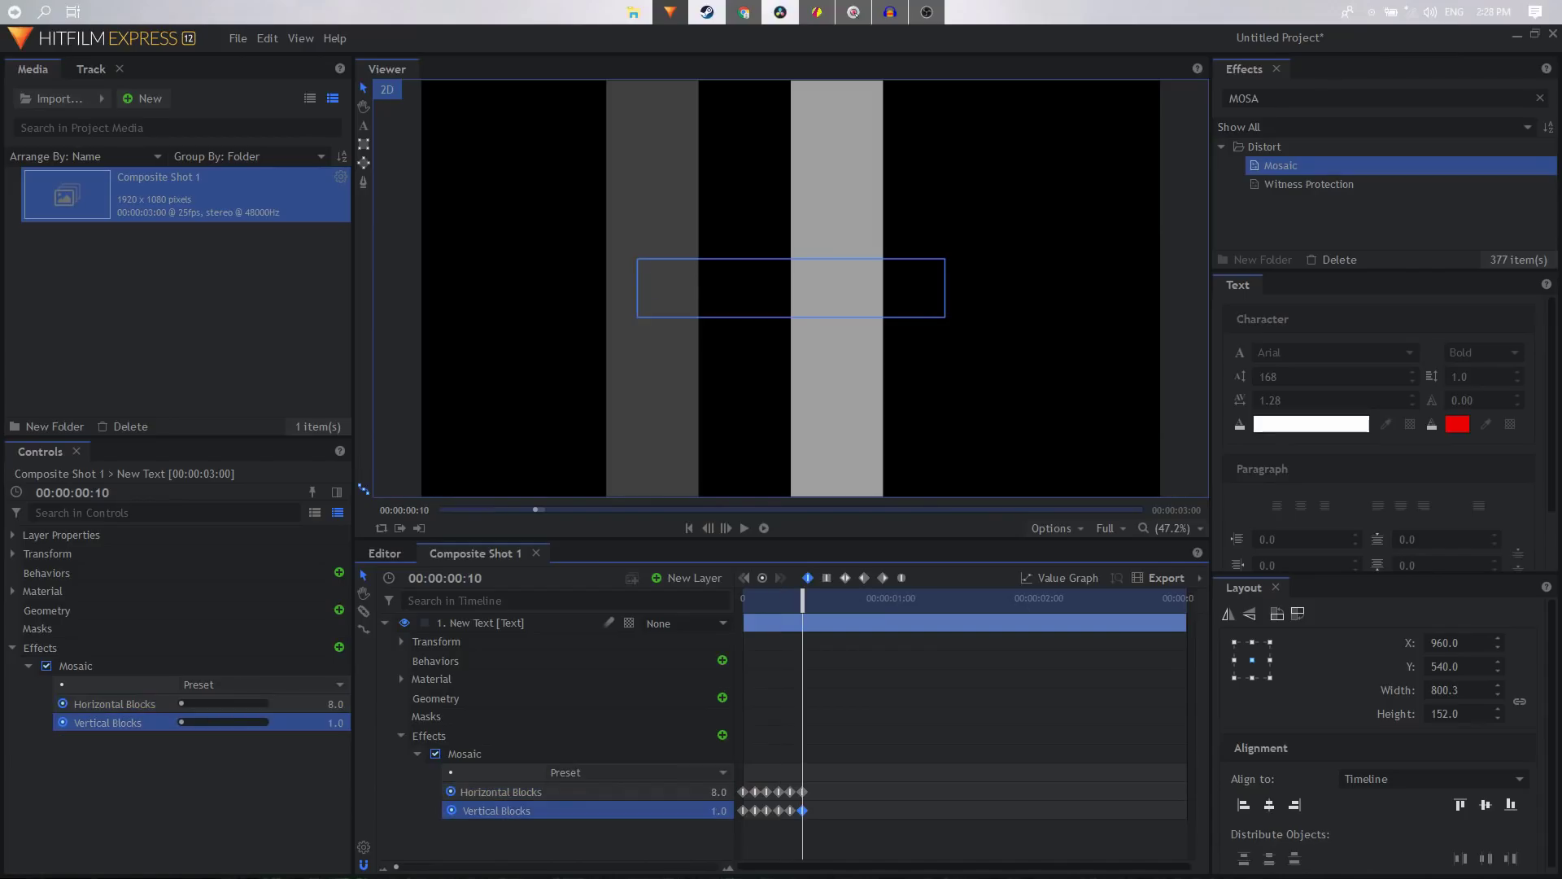
click(708, 809)
- At frame 12, set Horizontal and Vertical Blocks to 1000 so GLITCH is sharp
key(Right)
key(Right)
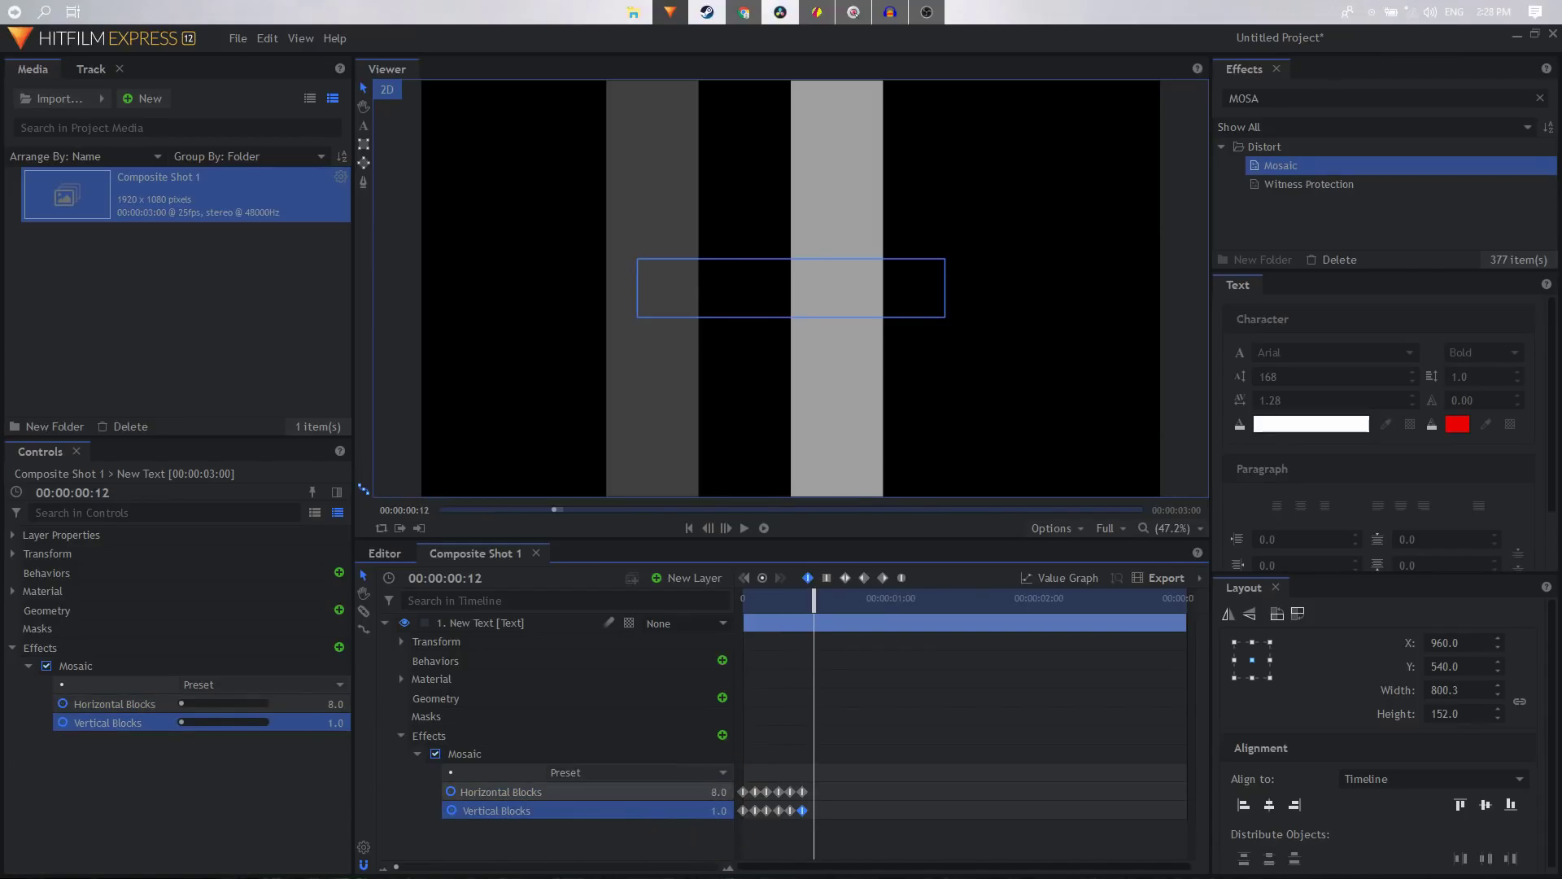
drag(720, 789, 721, 788)
click(721, 789)
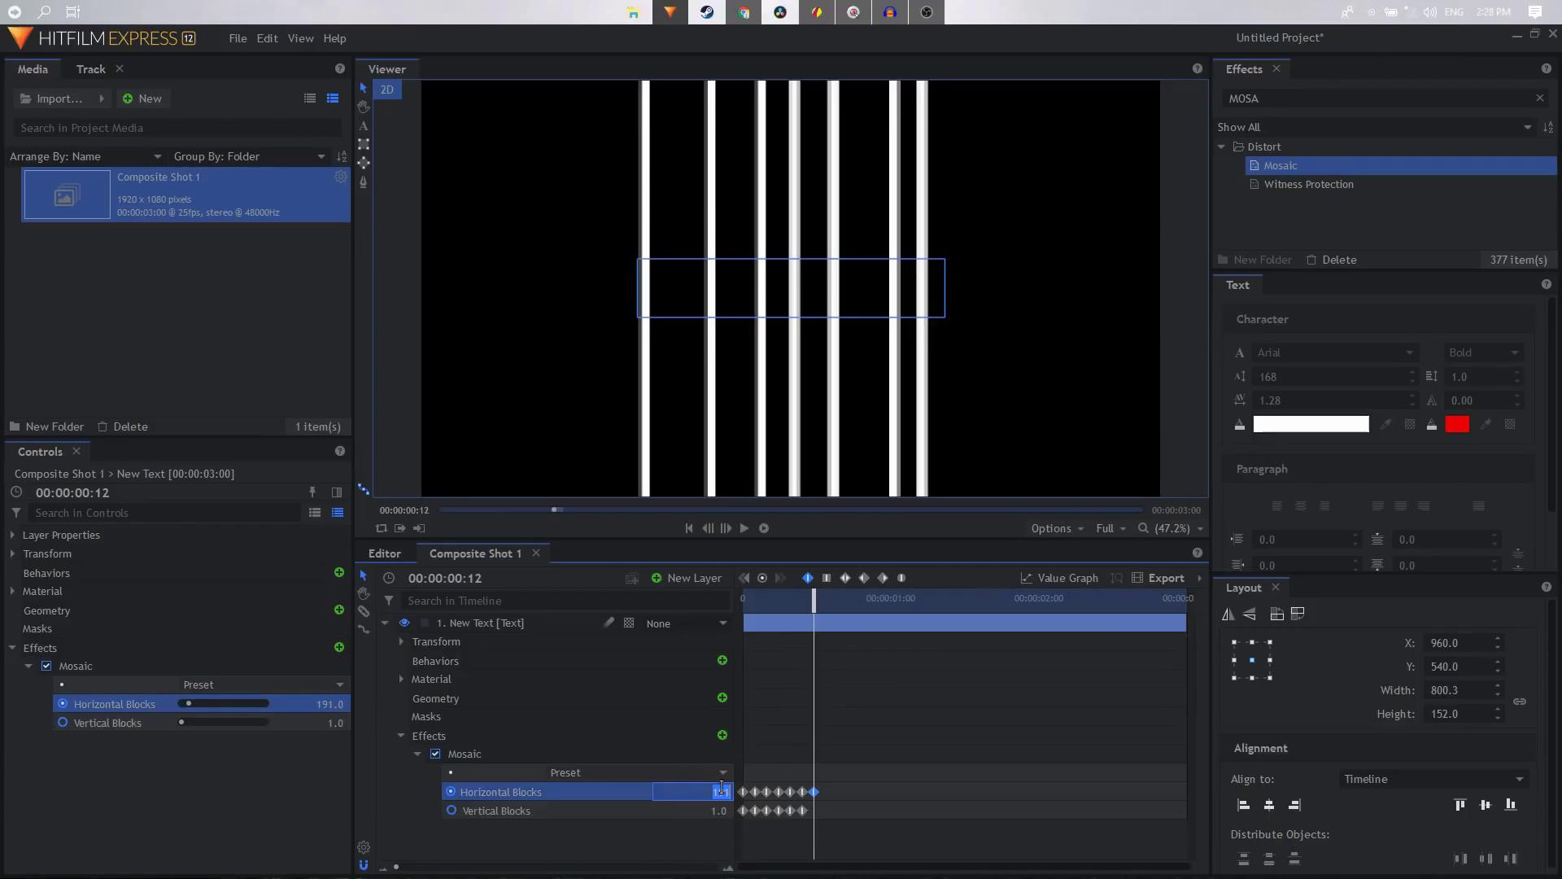
text(1000)
key(Return)
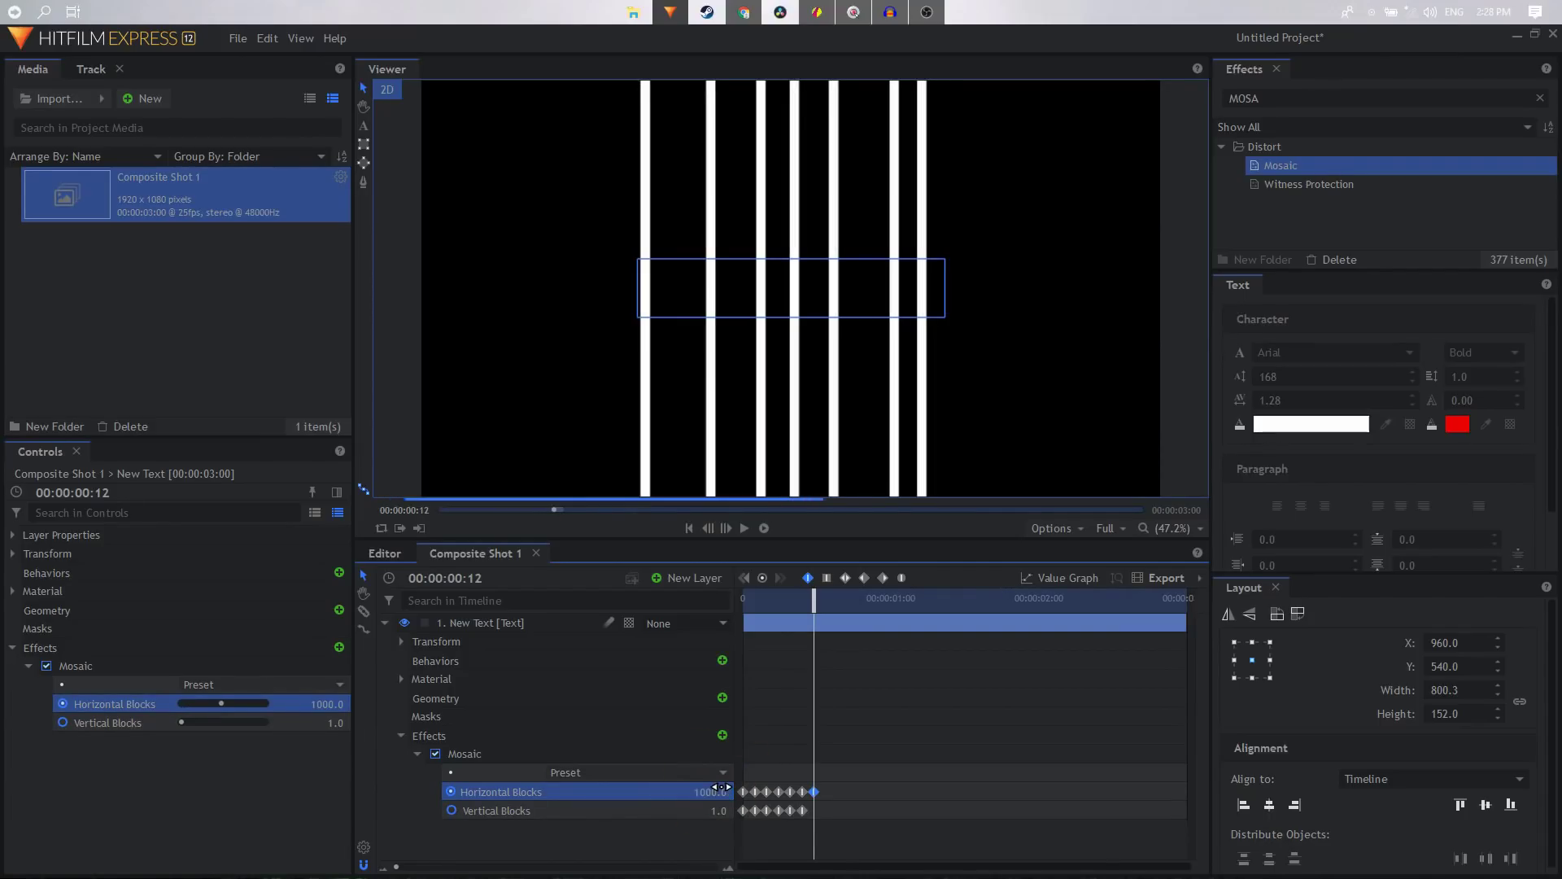
click(718, 810)
text(1)
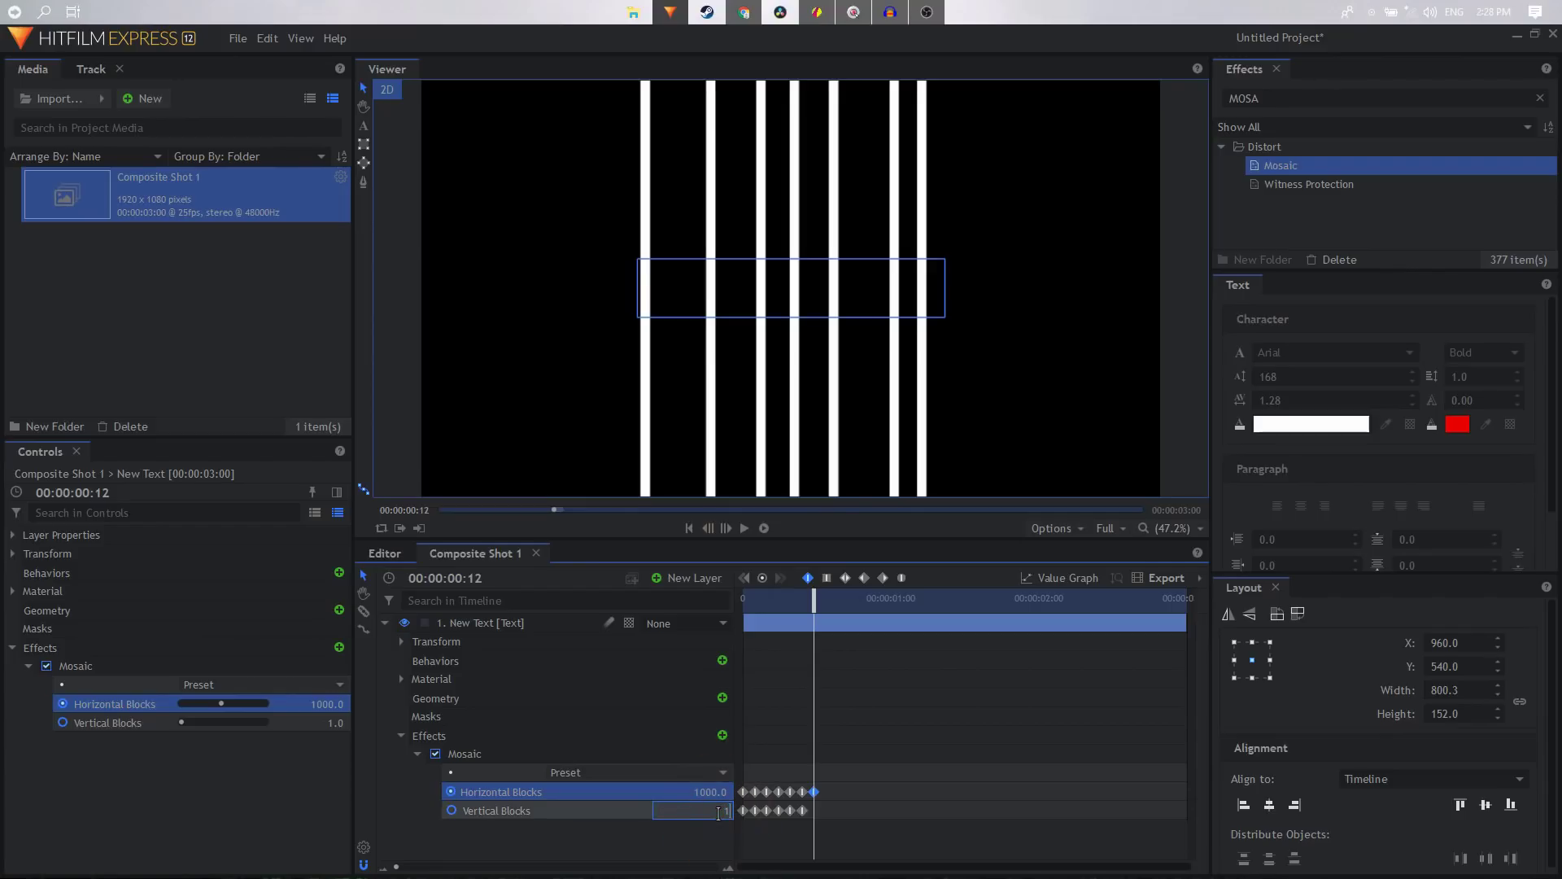
text(000)
key(Return)
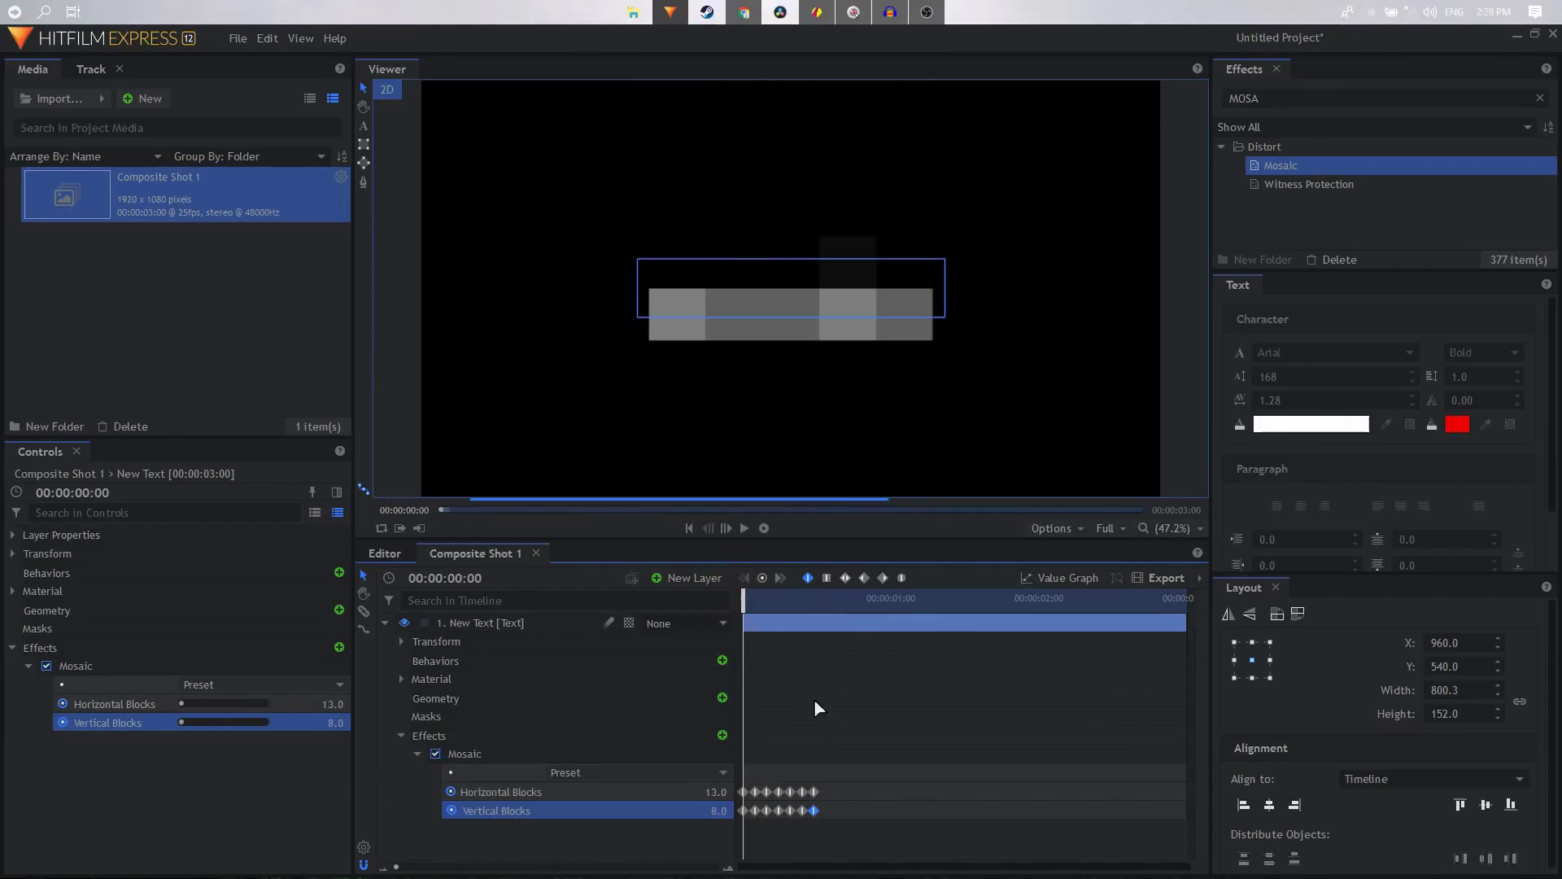
- Play back the mosaic glitch animation from near the start
click(830, 728)
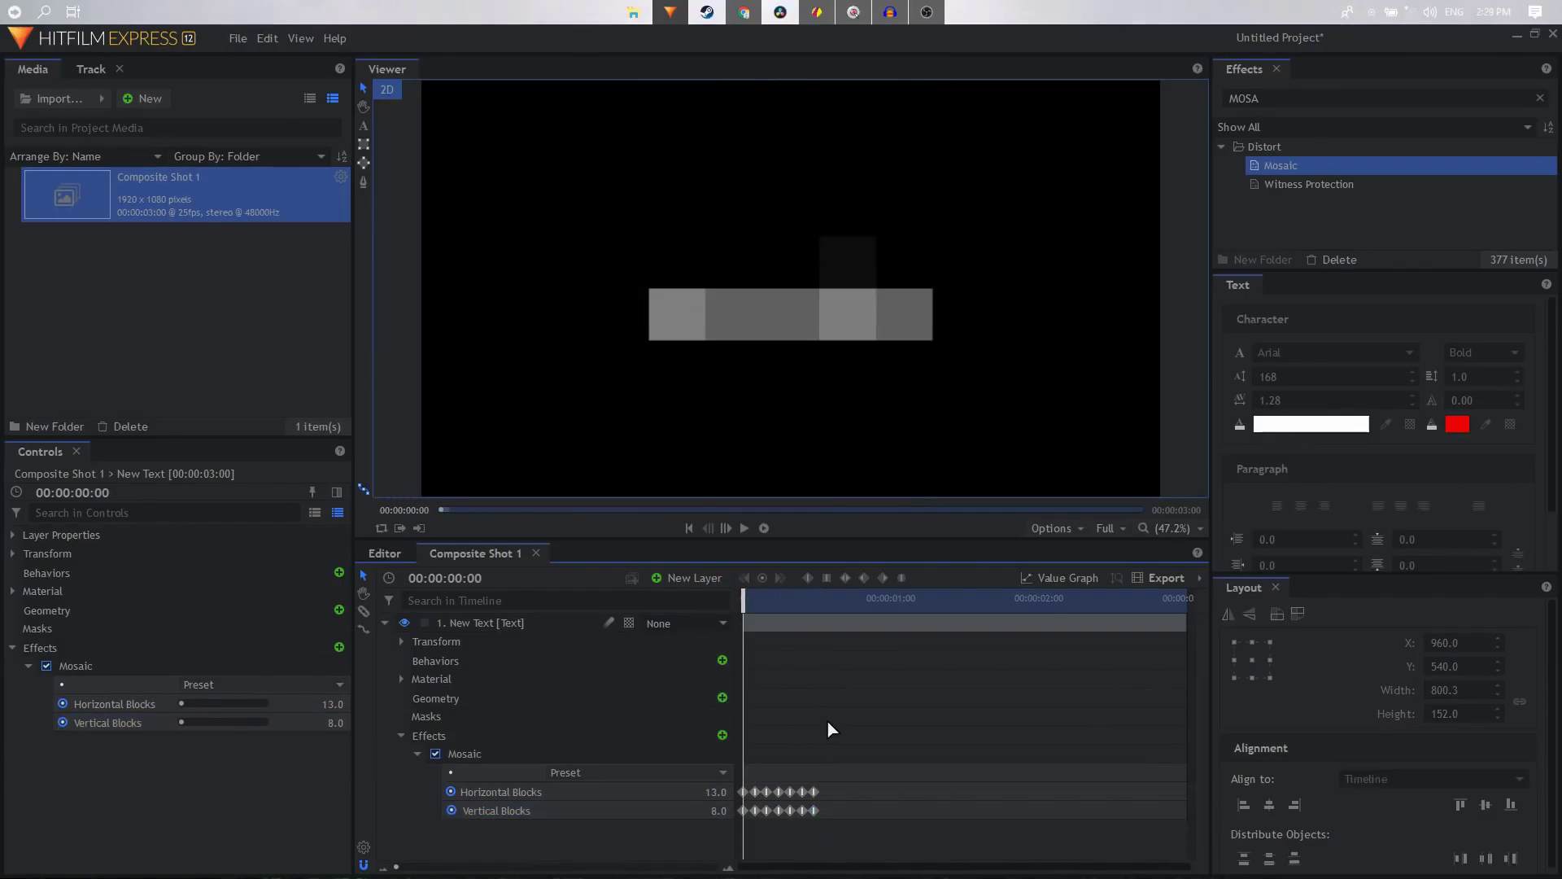
key(space)
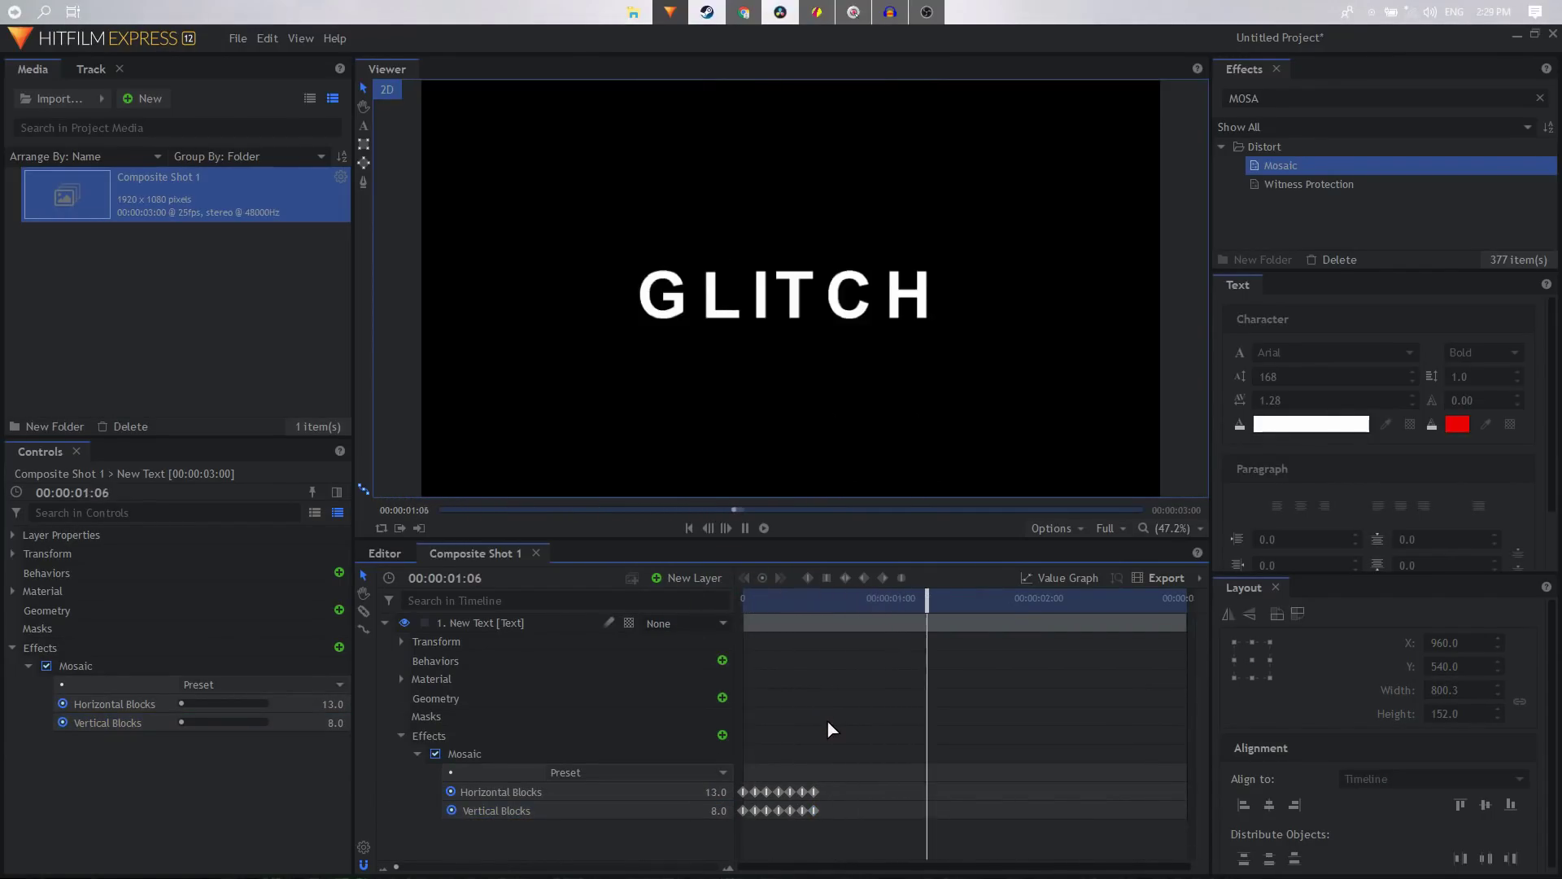
key(space)
click(763, 602)
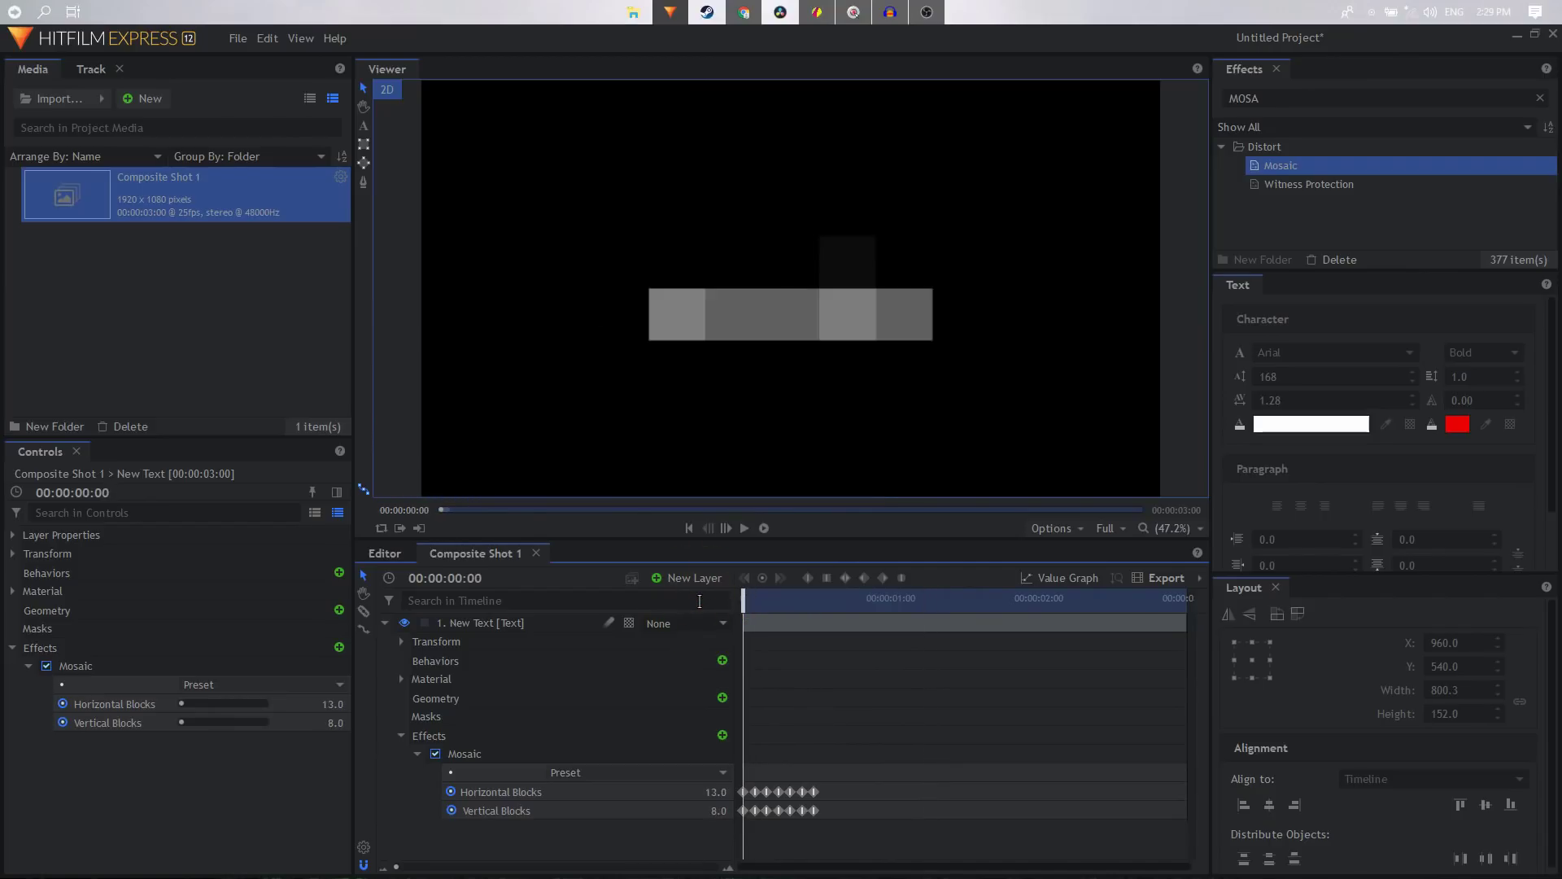
key(space)
key(space)
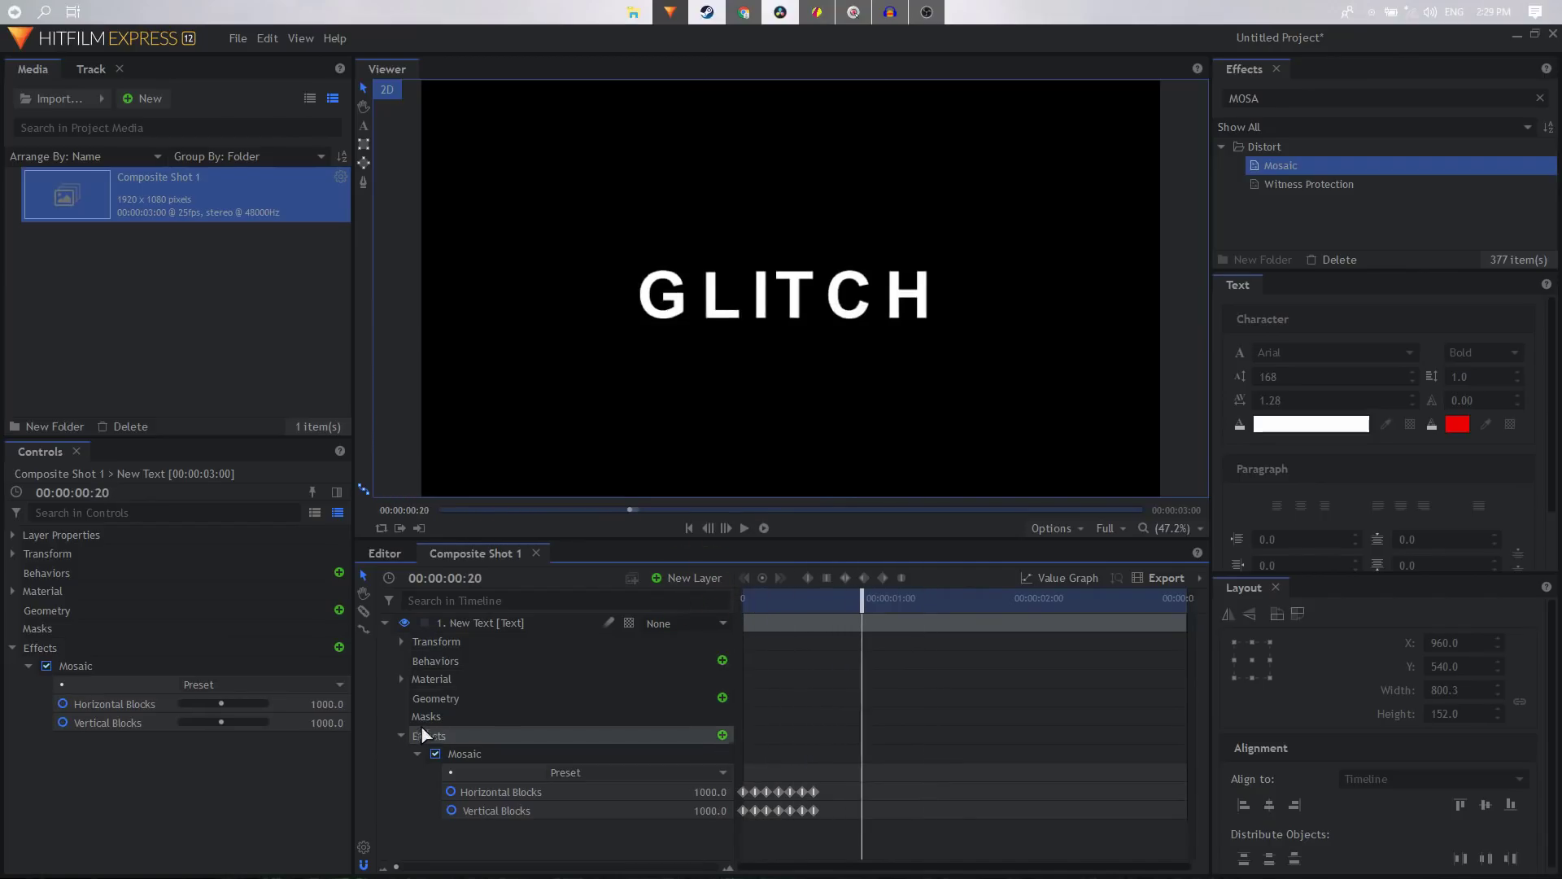
- Collapse the Mosaic and text layer properties, clear the 'MOSA' effects search, and return to frame 3
click(419, 754)
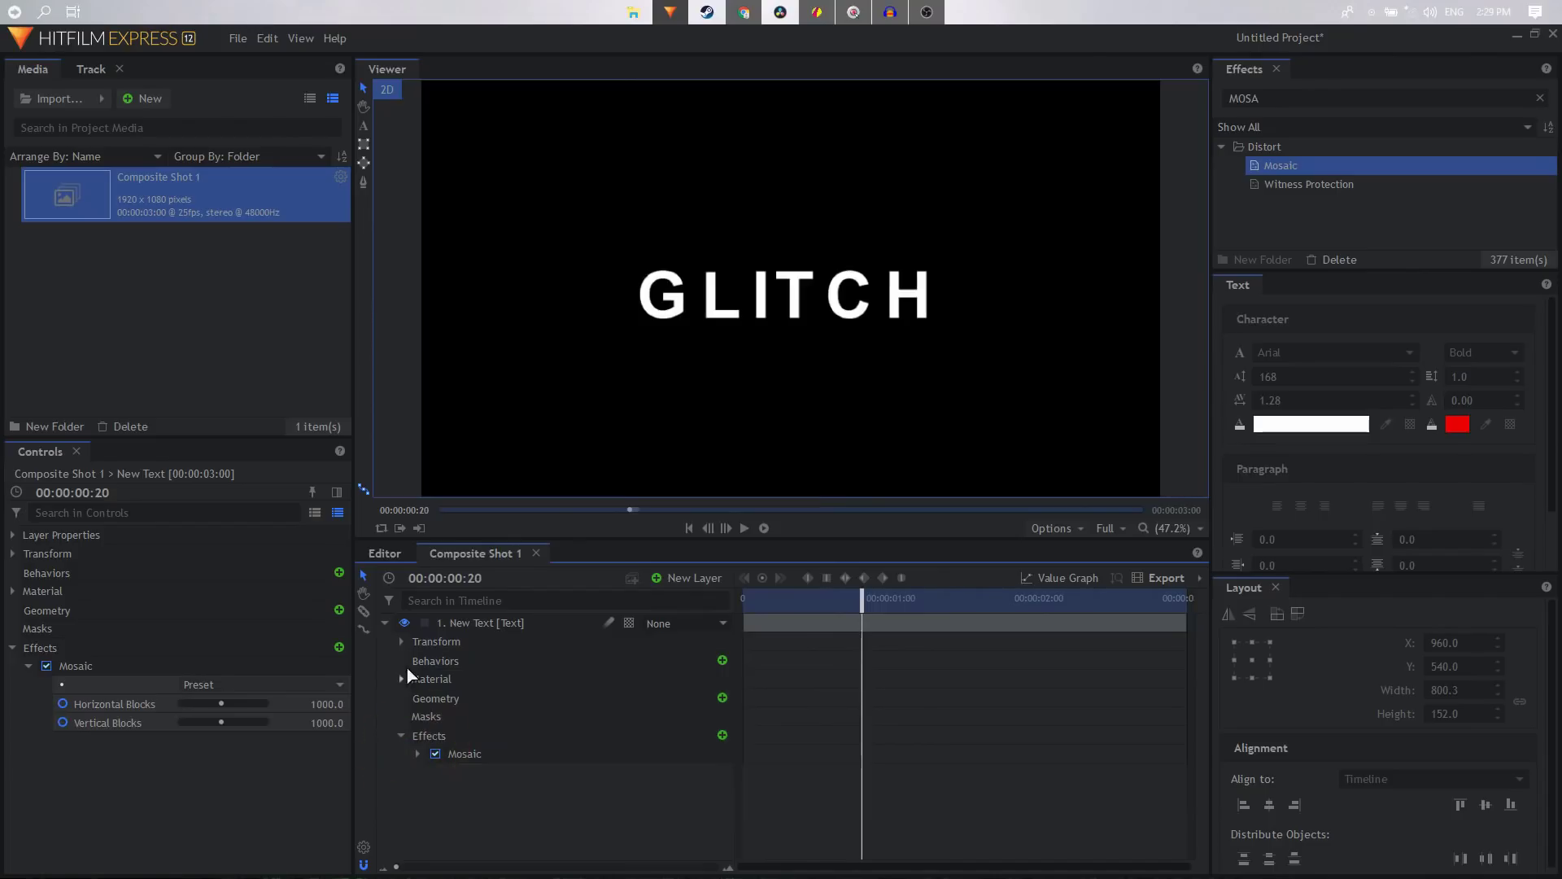
click(384, 625)
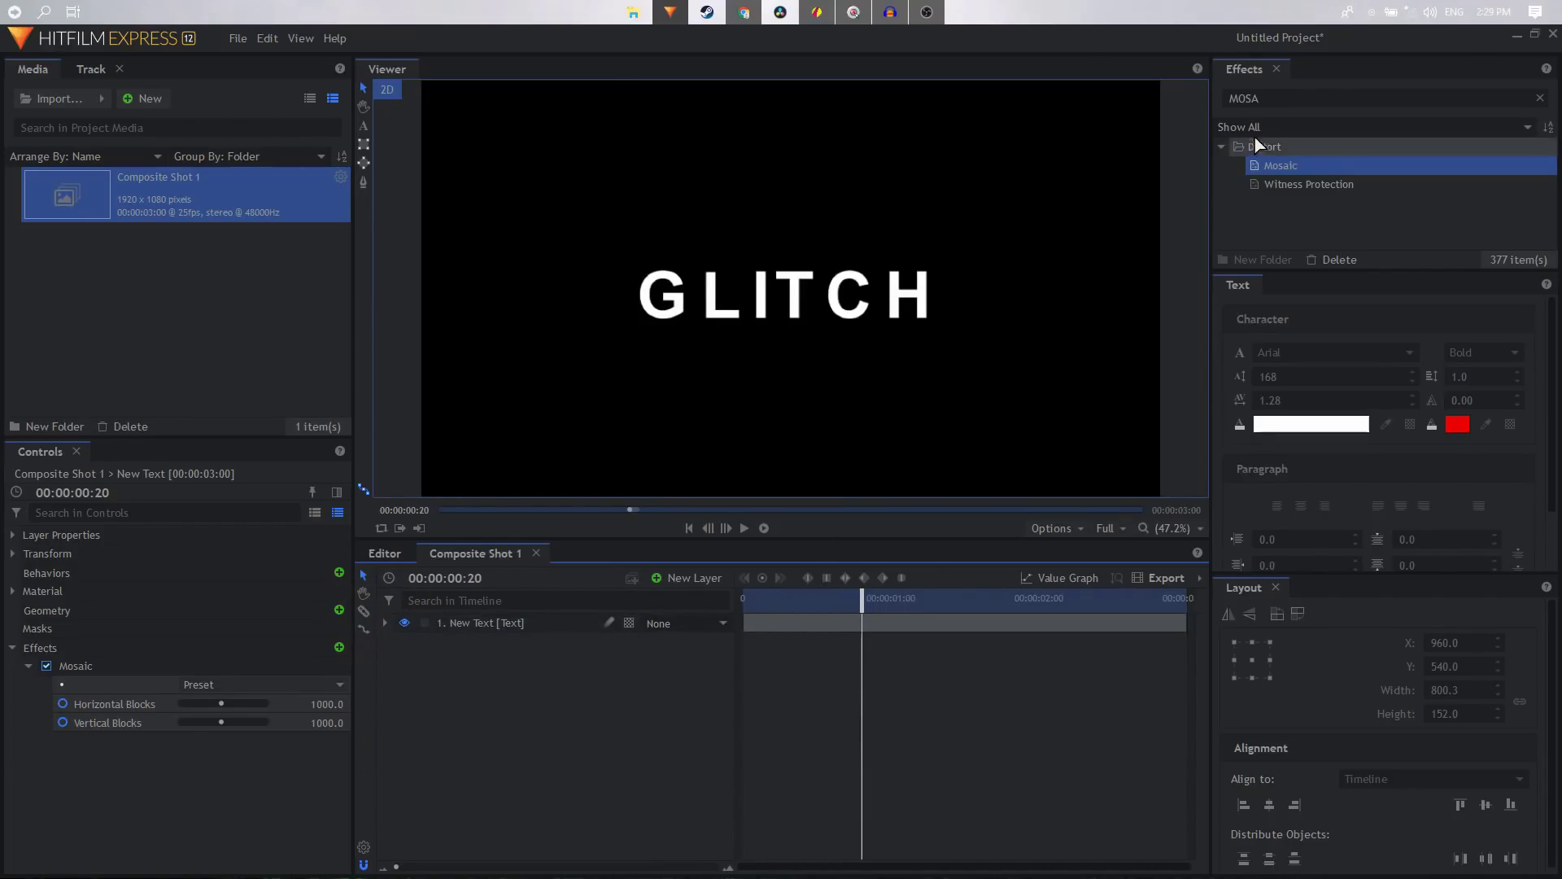
drag(1272, 99, 1229, 99)
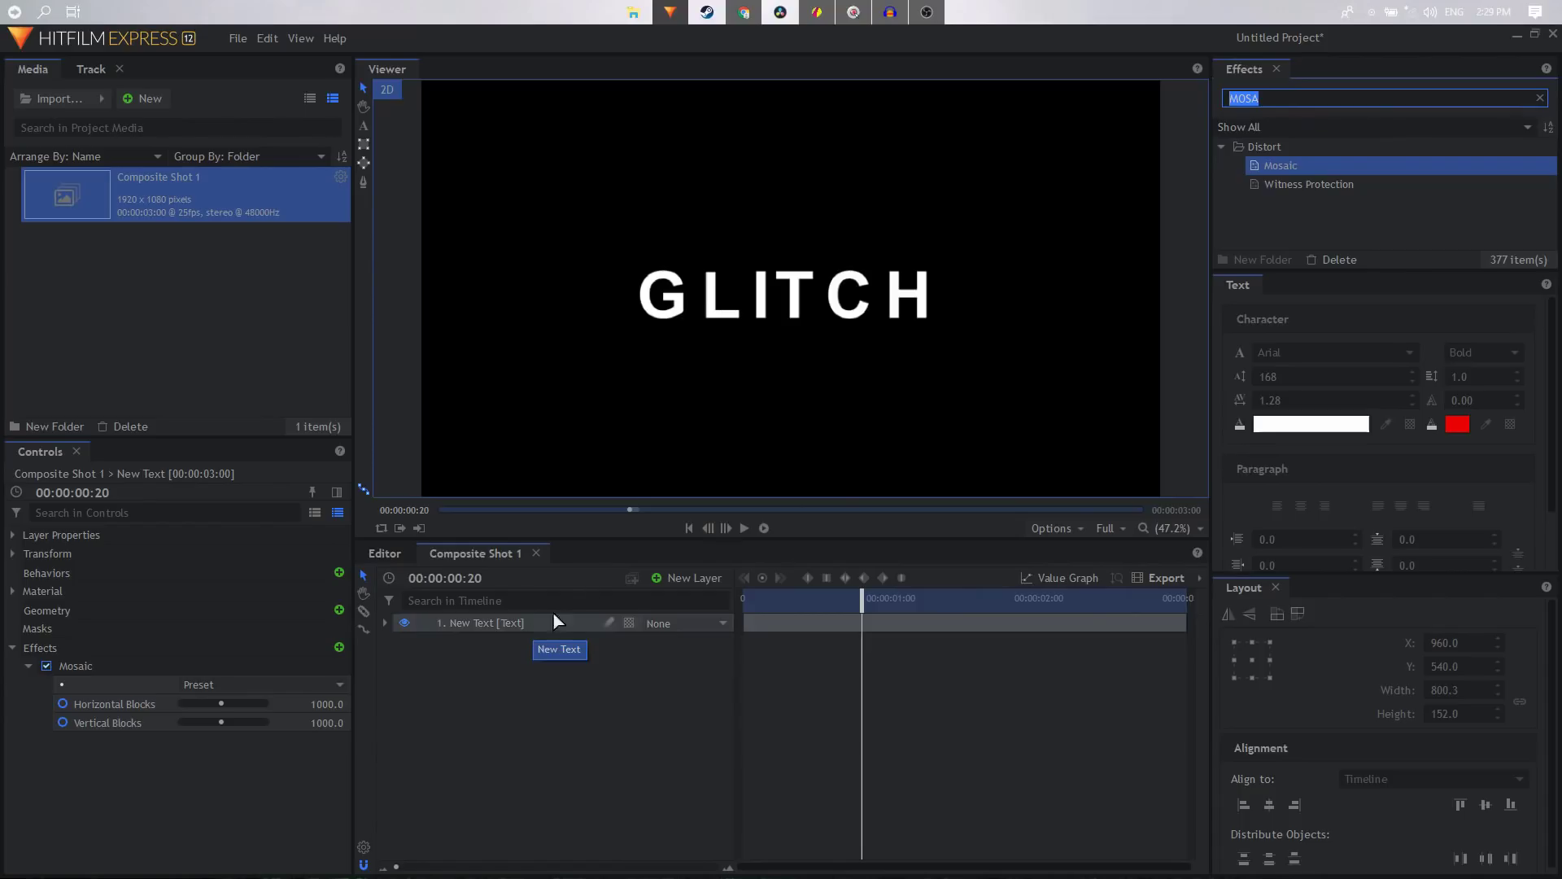
click(1539, 98)
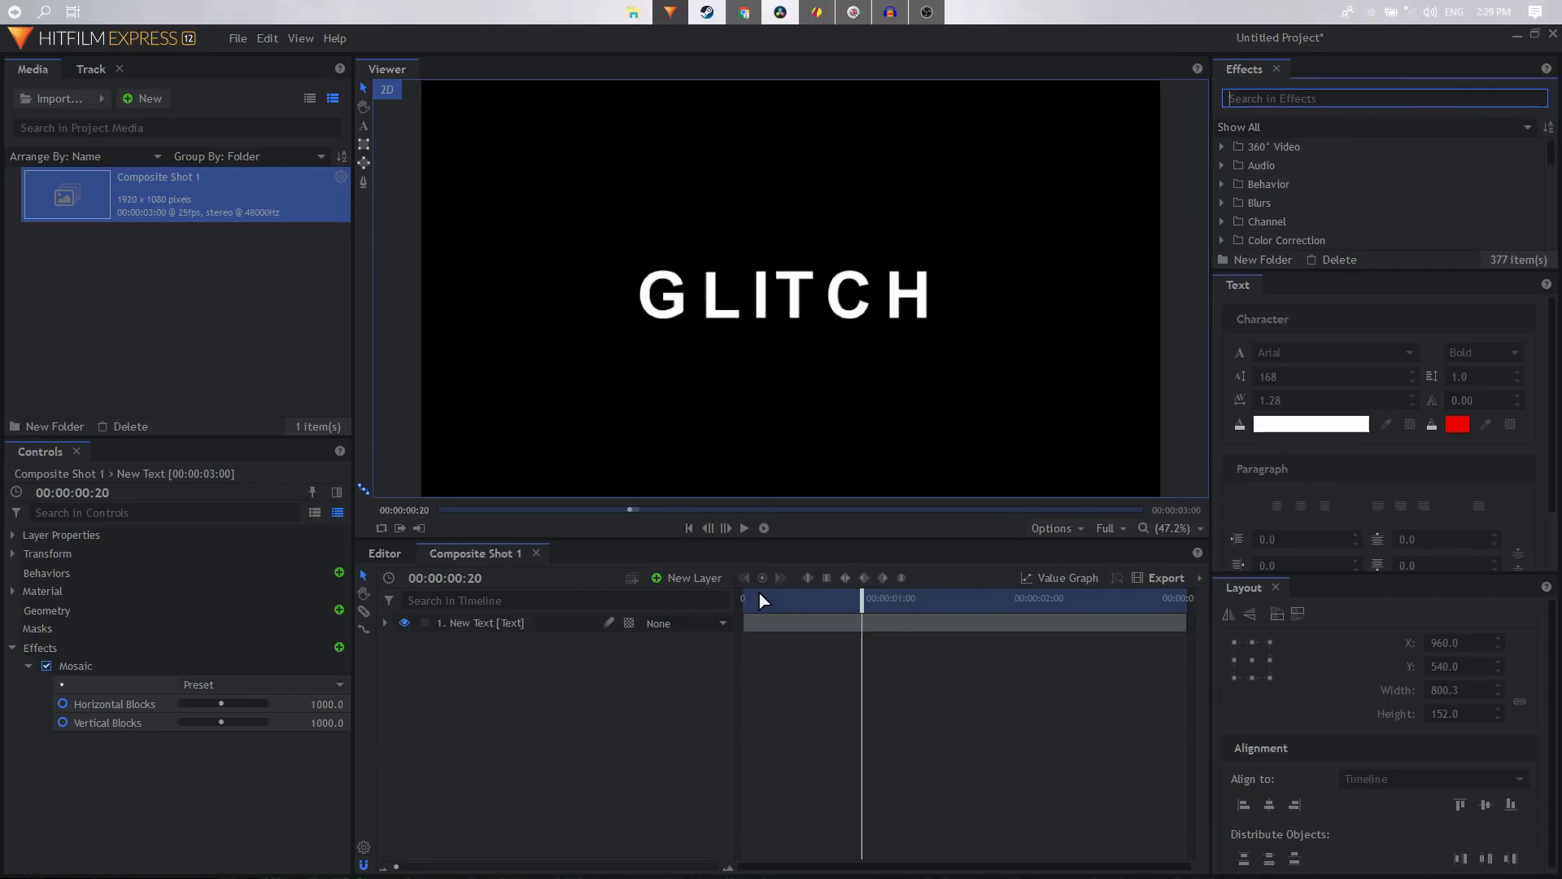
mouse_move(761, 600)
mouse_down()
mouse_move(742, 602)
mouse_move(784, 602)
mouse_up()
- Rename the text layer to RED
click(528, 626)
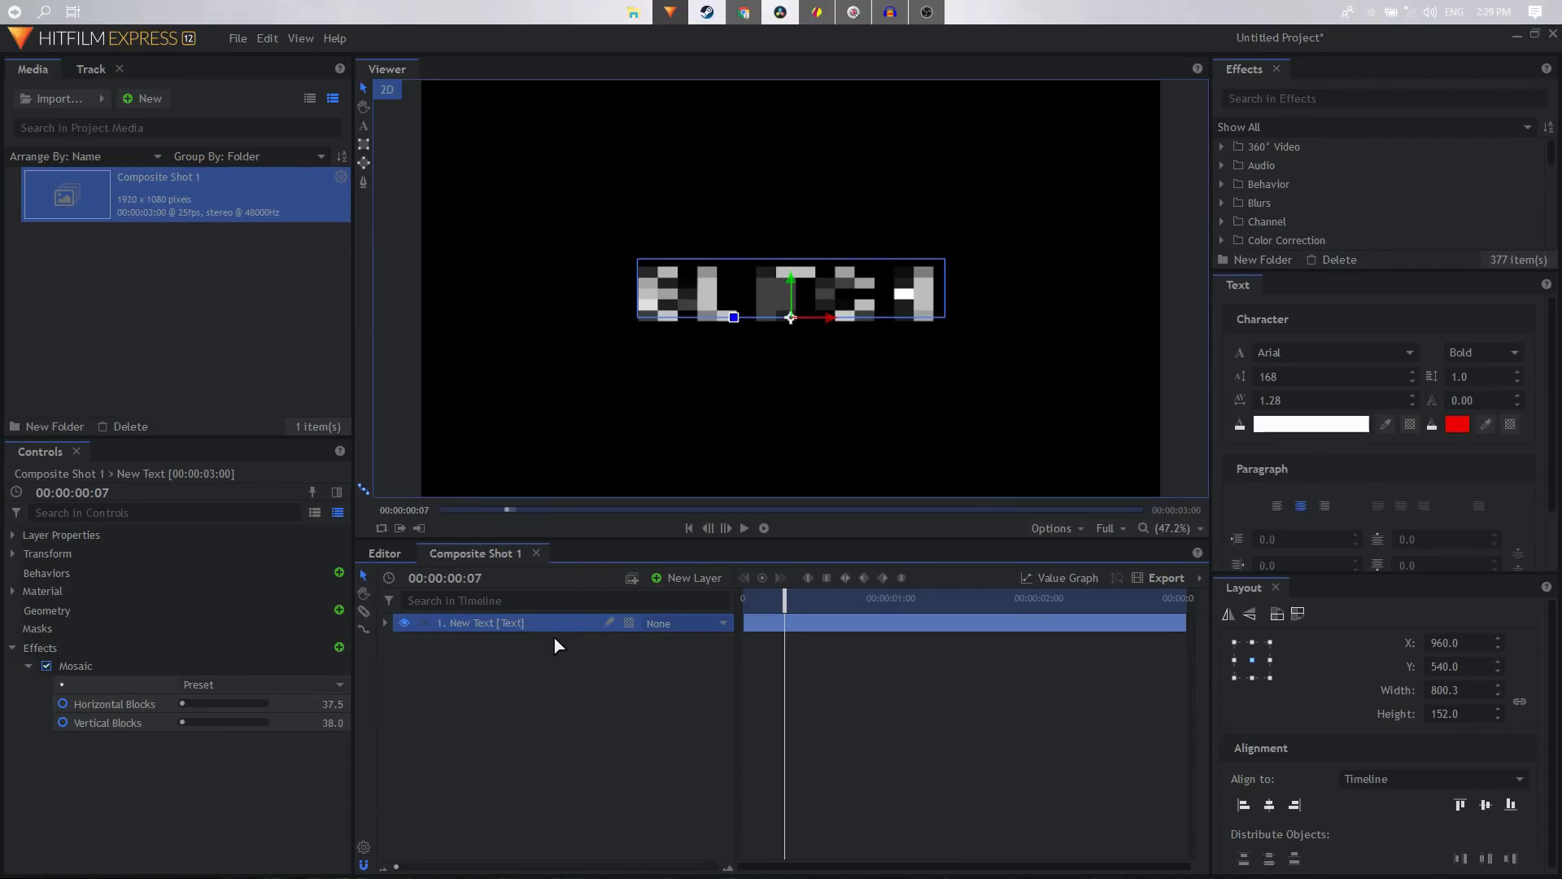
key(F2)
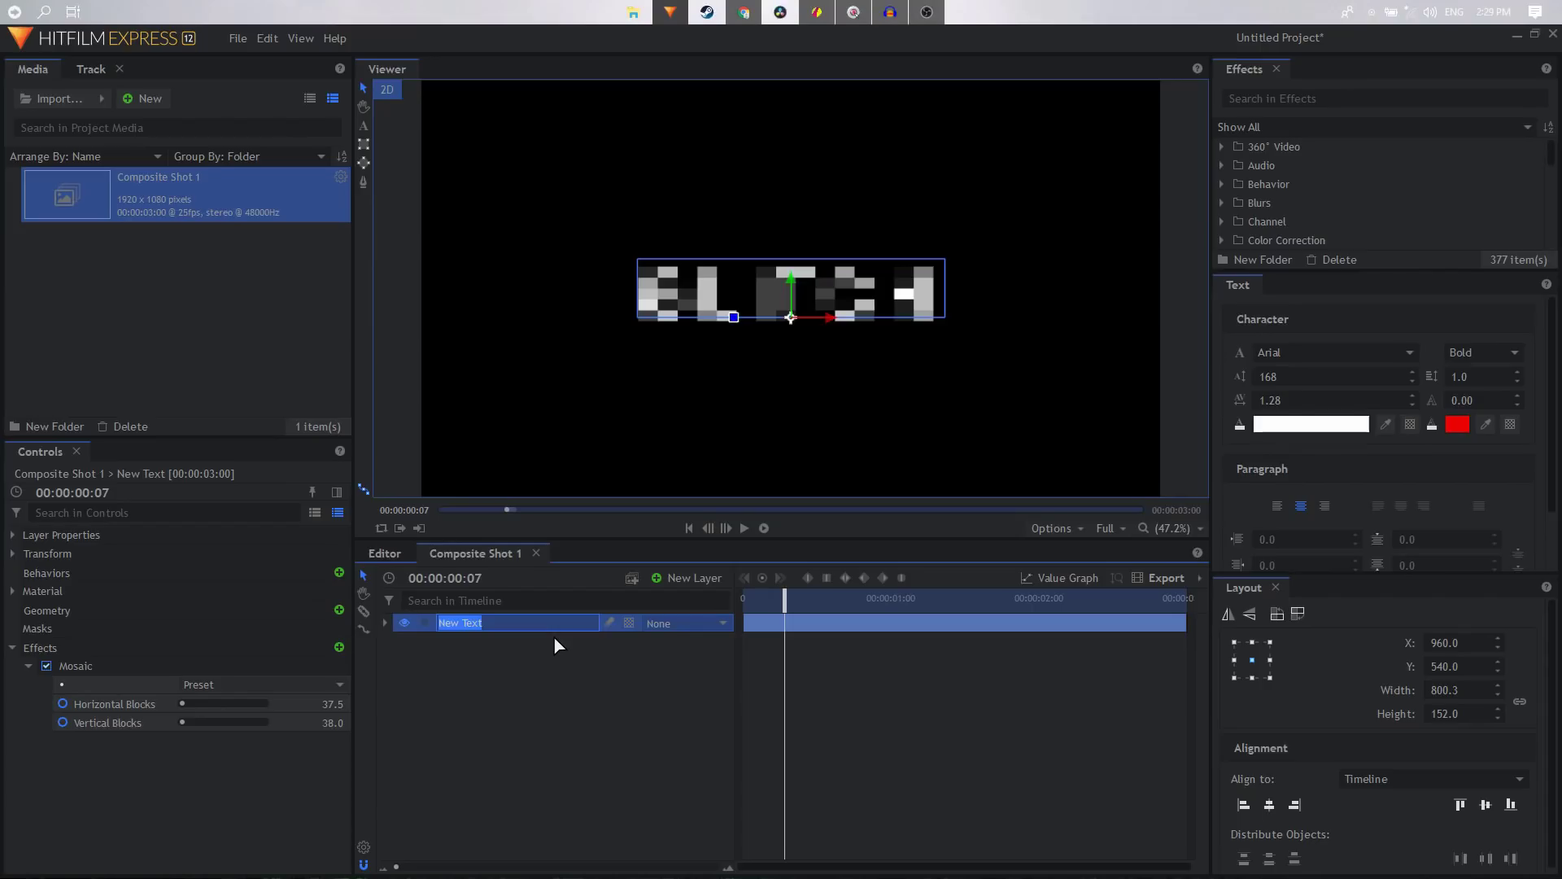
text(RED)
key(Return)
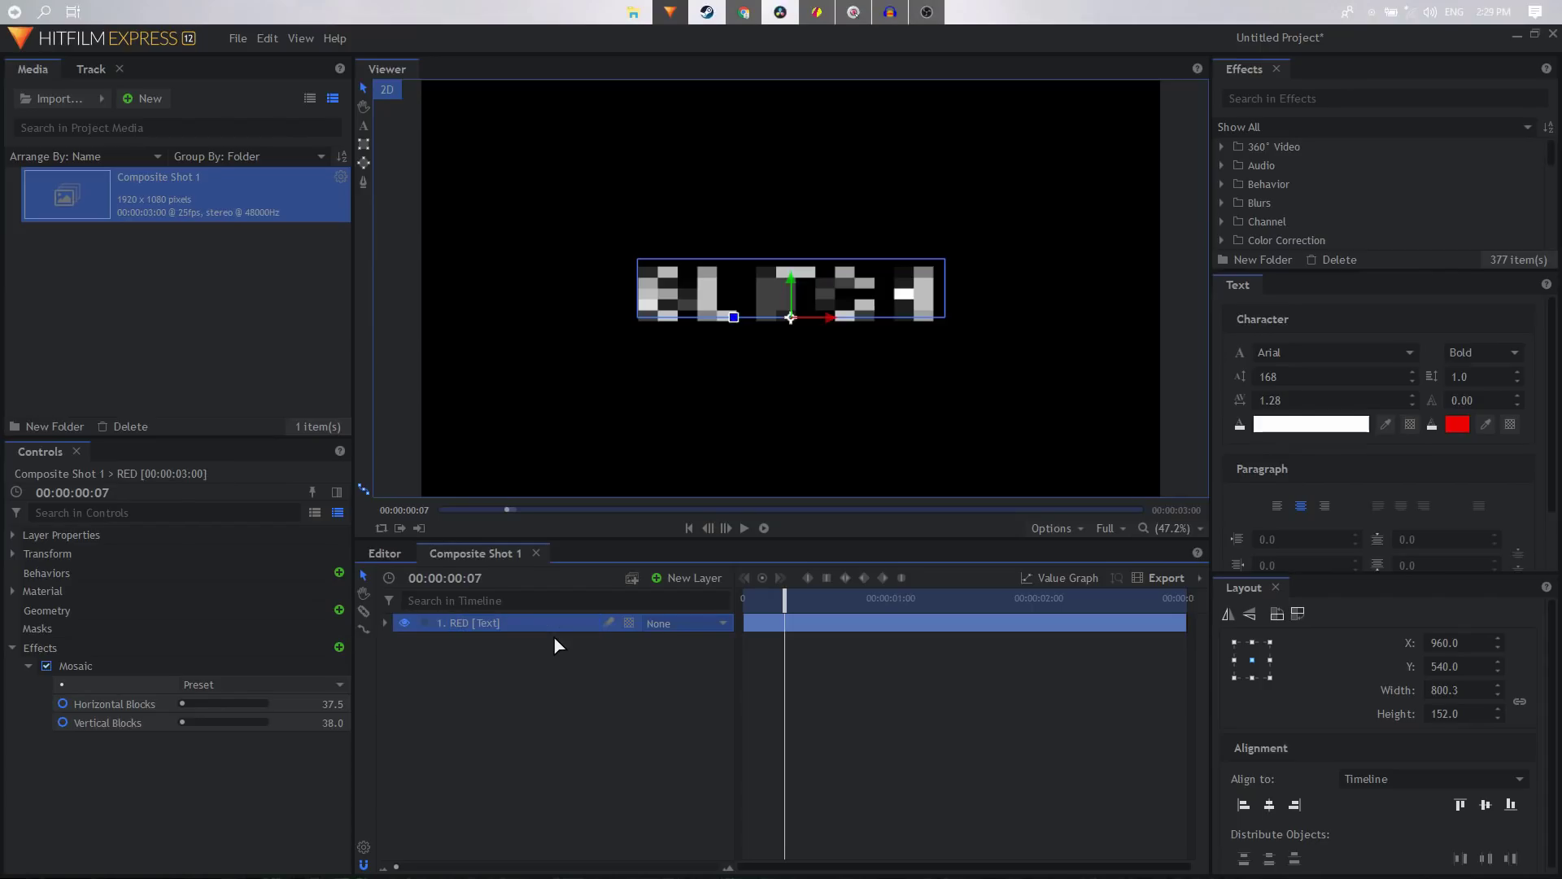
- Apply Levels Histogram to the RED layer and expand its settings
click(1309, 94)
text(LEVEL)
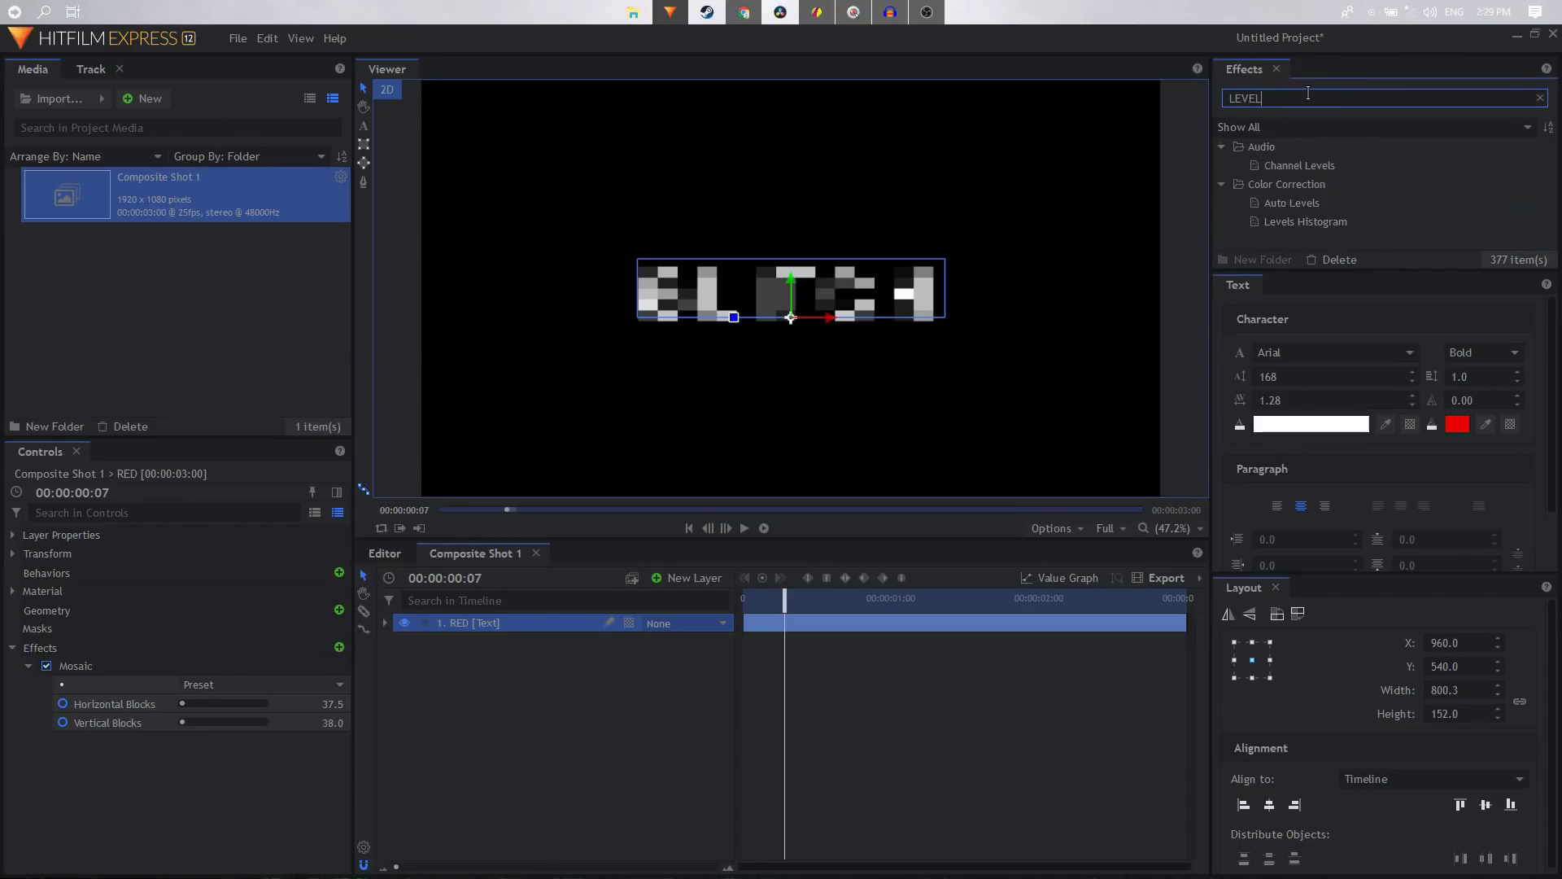
drag(1281, 223, 1112, 309)
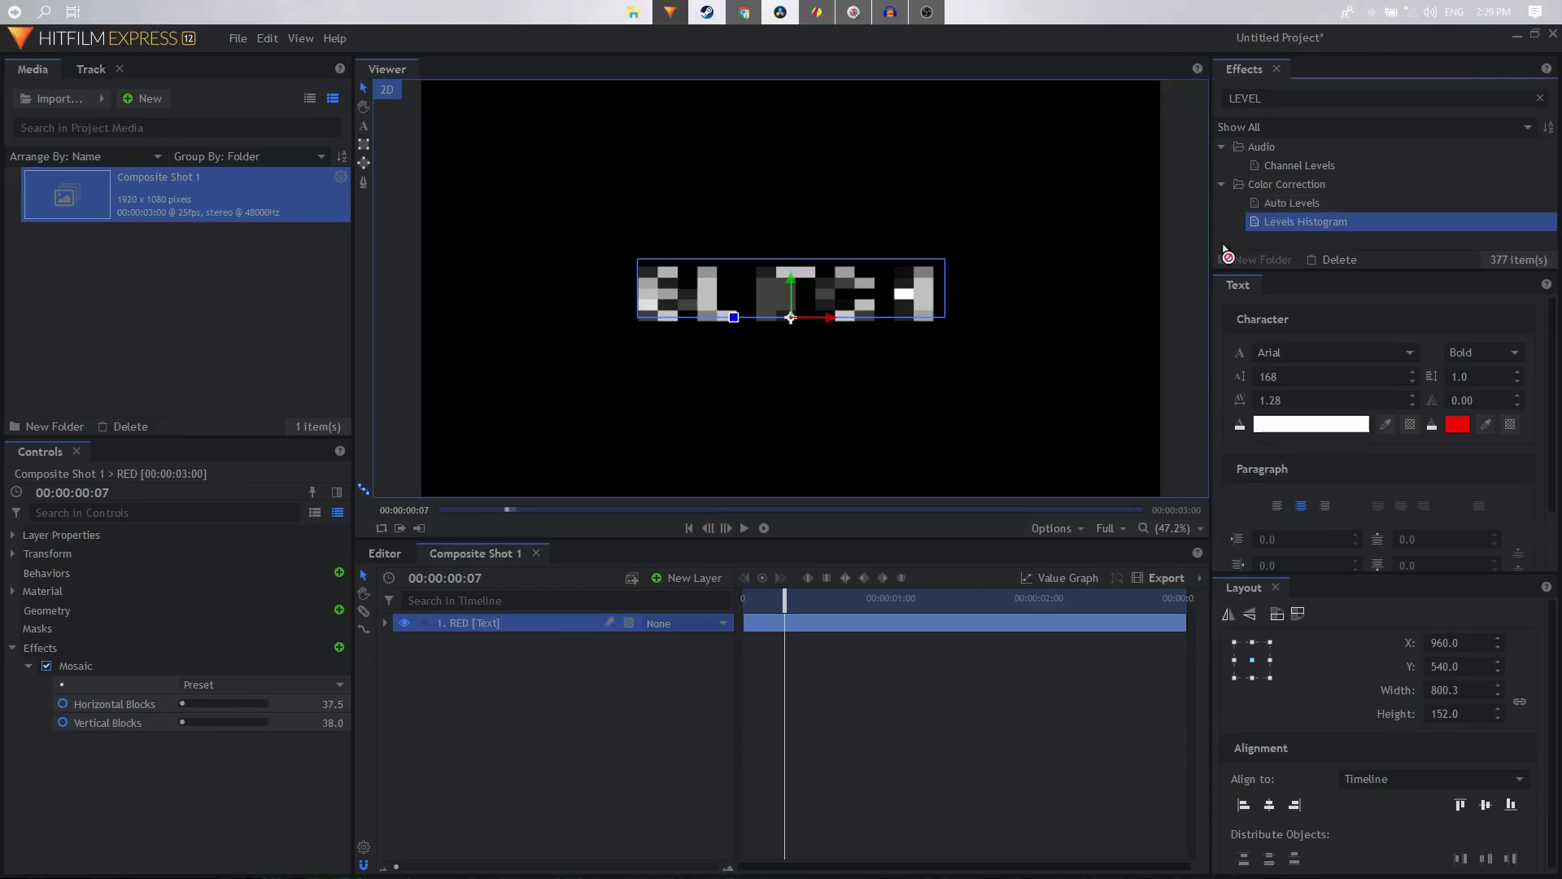
drag(553, 626, 554, 626)
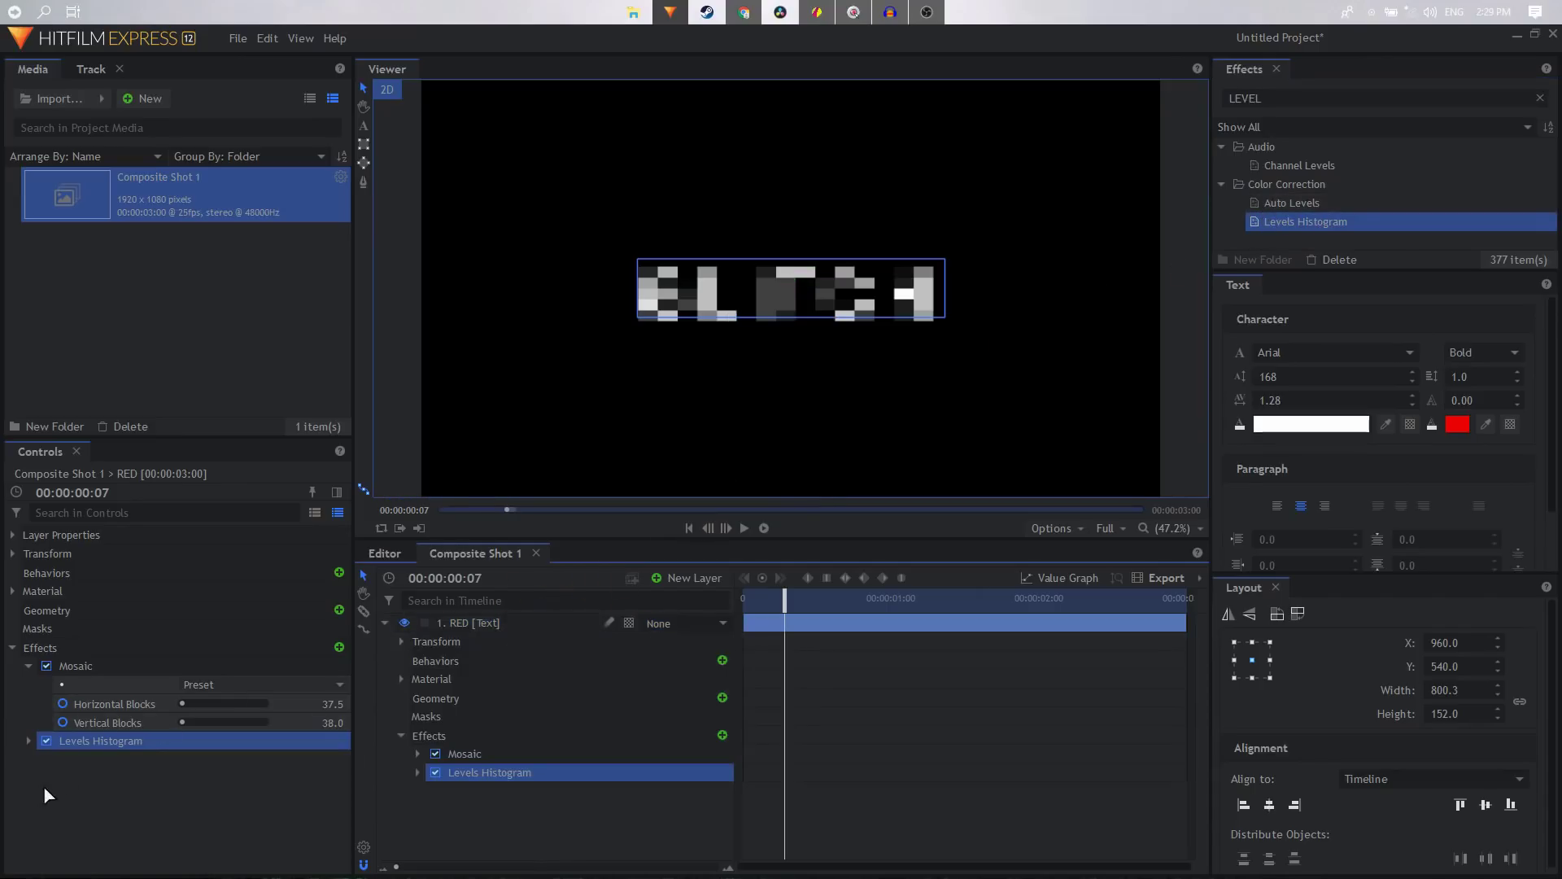
click(28, 666)
click(30, 685)
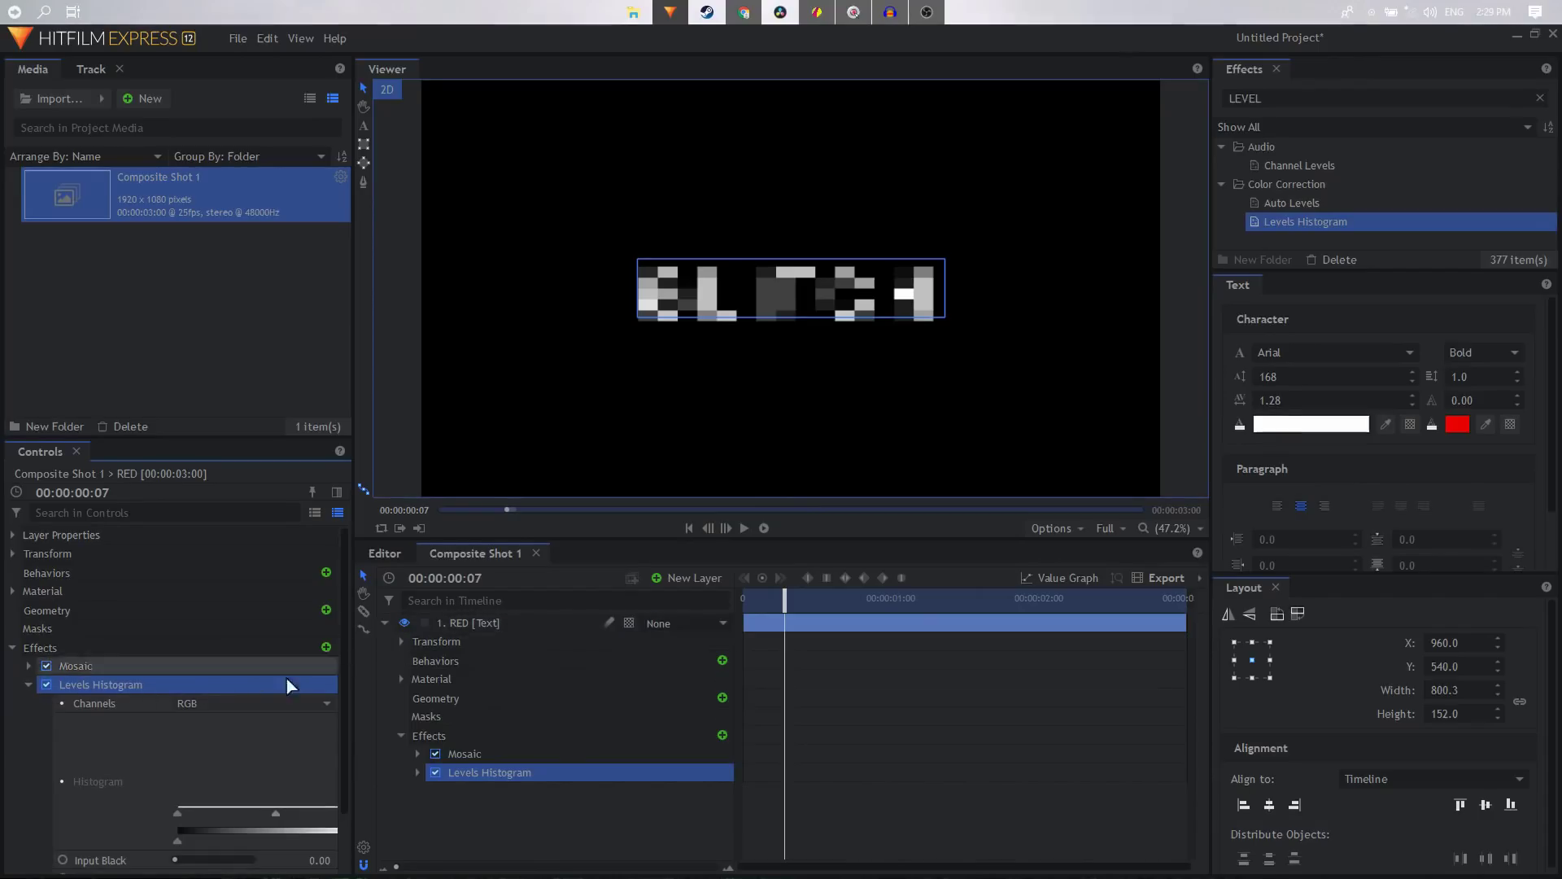
- Set Green and Blue Output White to 0.00 so the text turns red
click(194, 704)
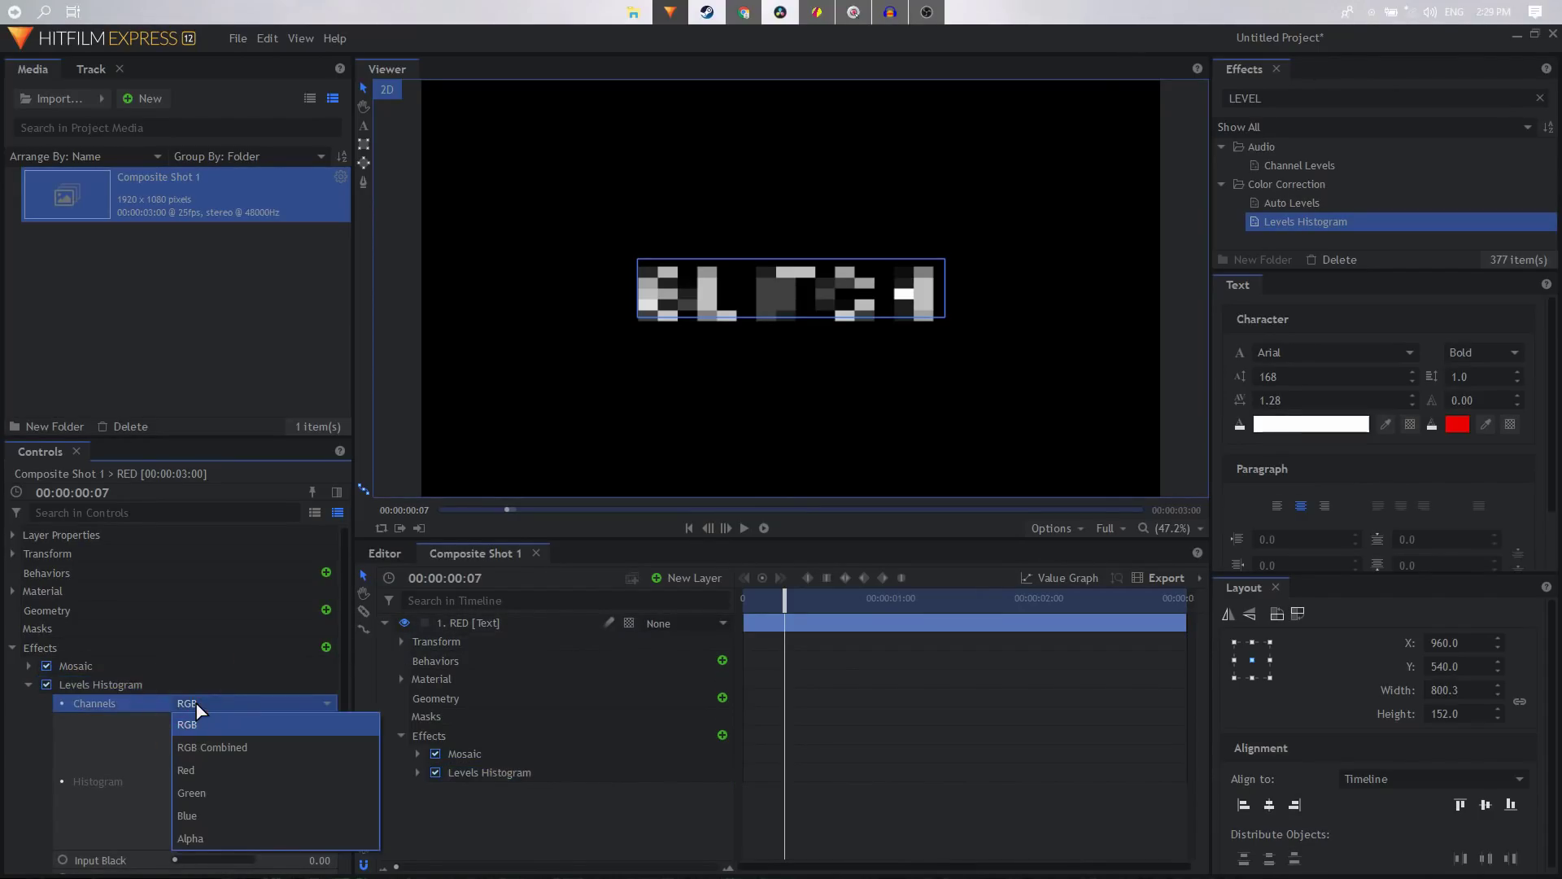
click(213, 790)
scroll(213, 793, down, 2)
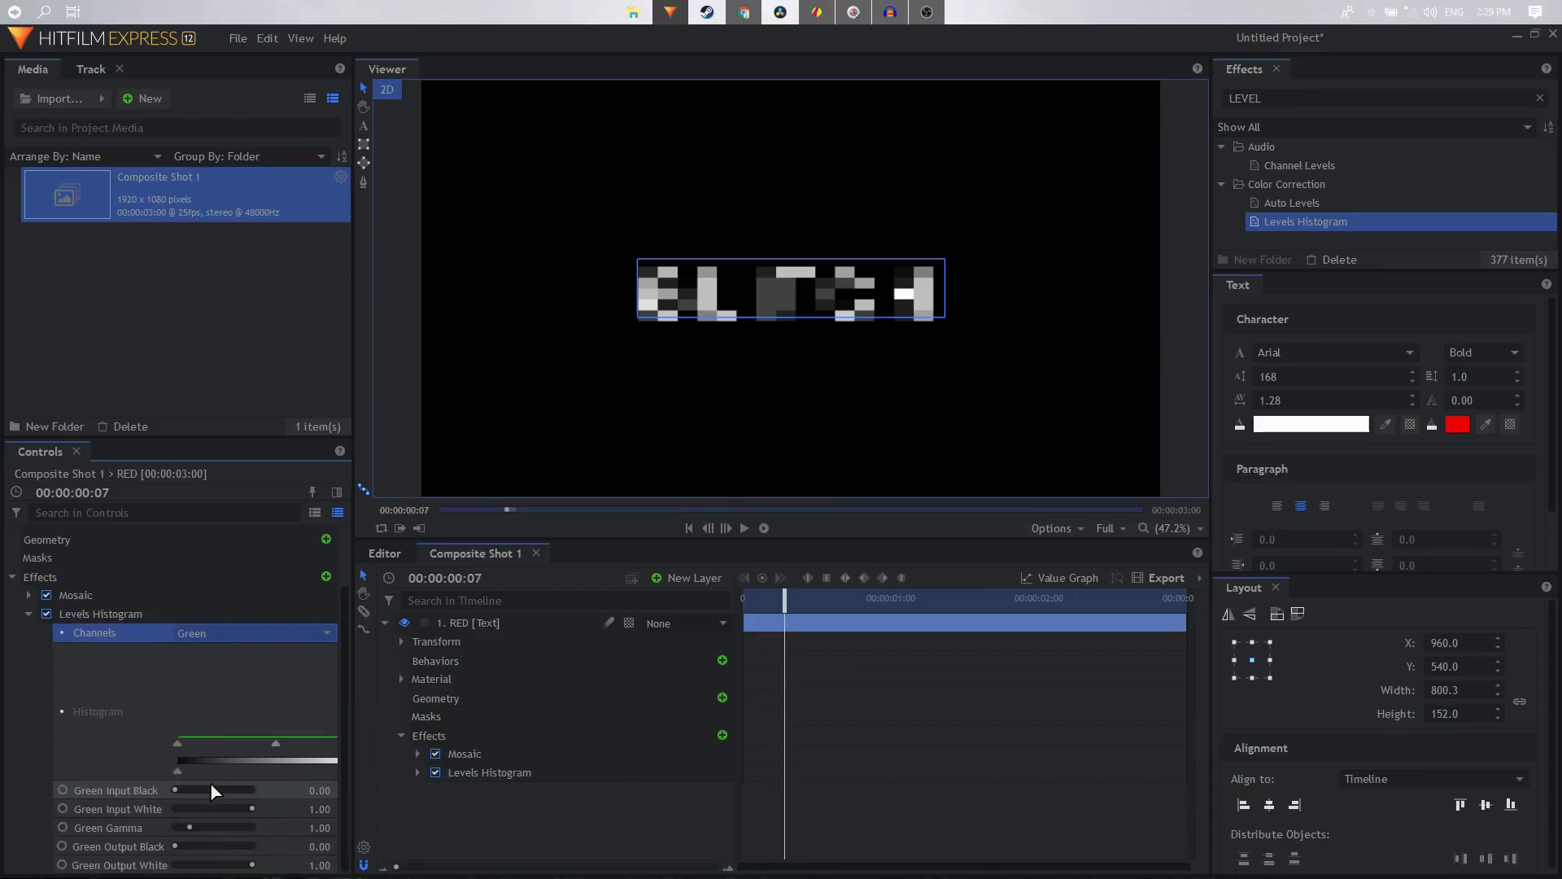
drag(246, 867, 96, 866)
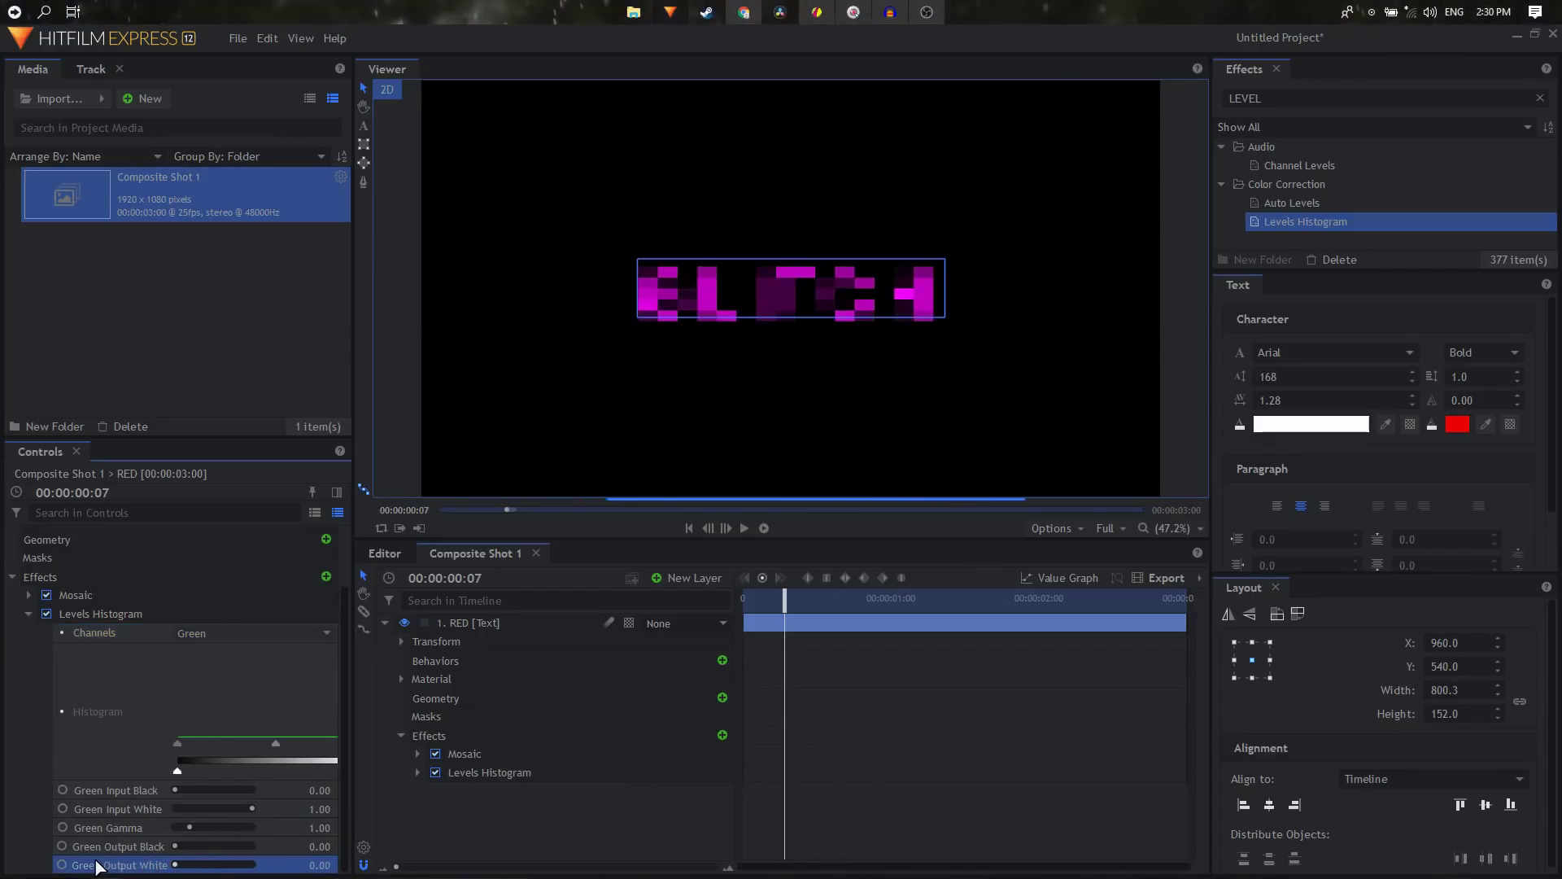
click(193, 634)
click(203, 746)
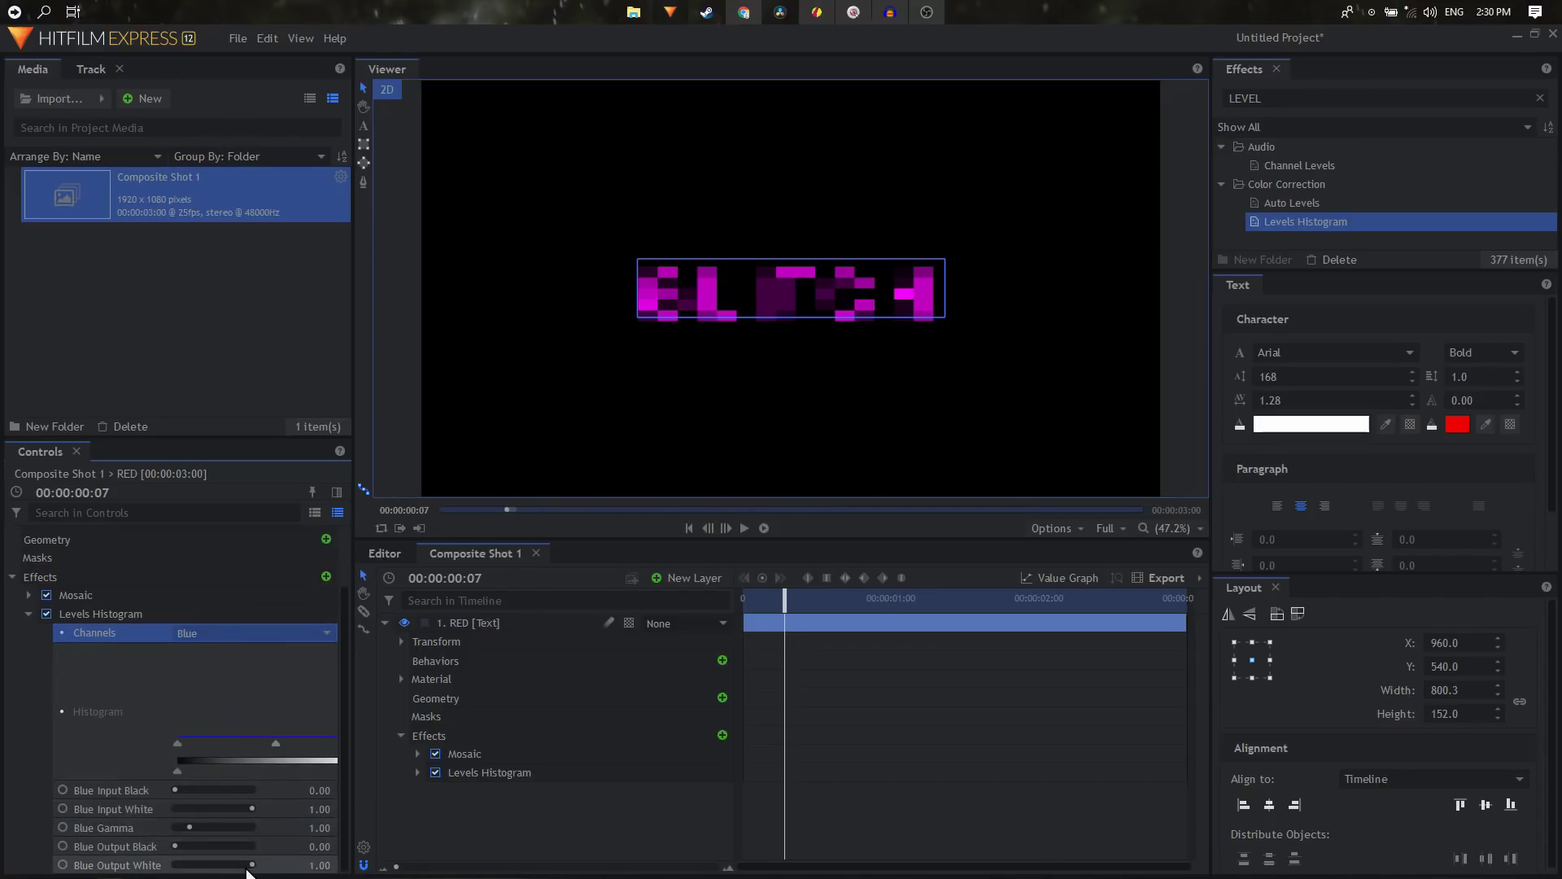
drag(248, 870, 149, 871)
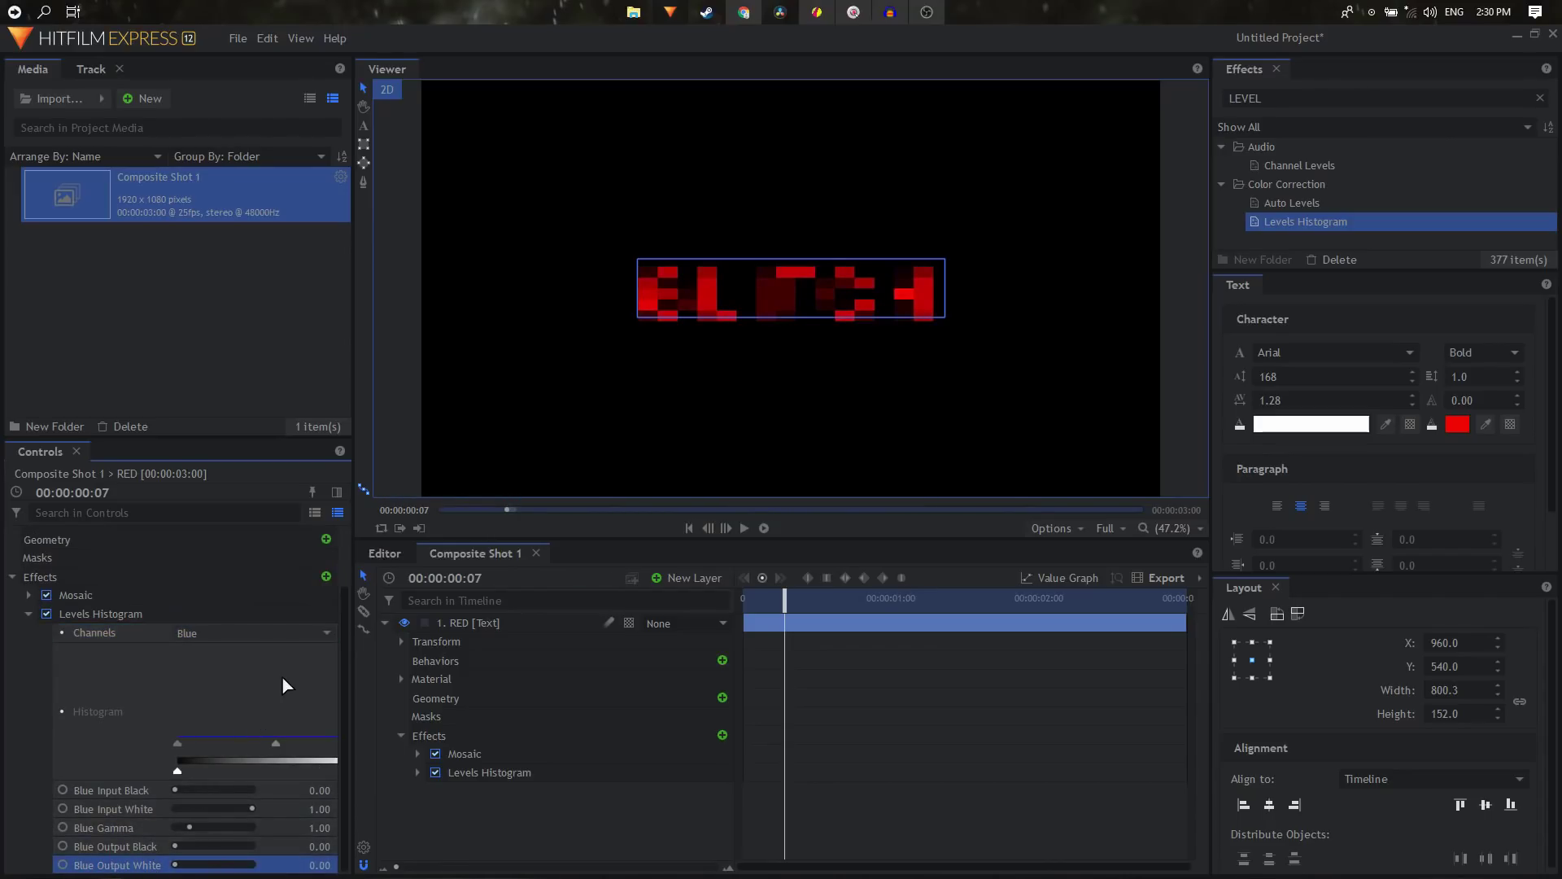
click(30, 616)
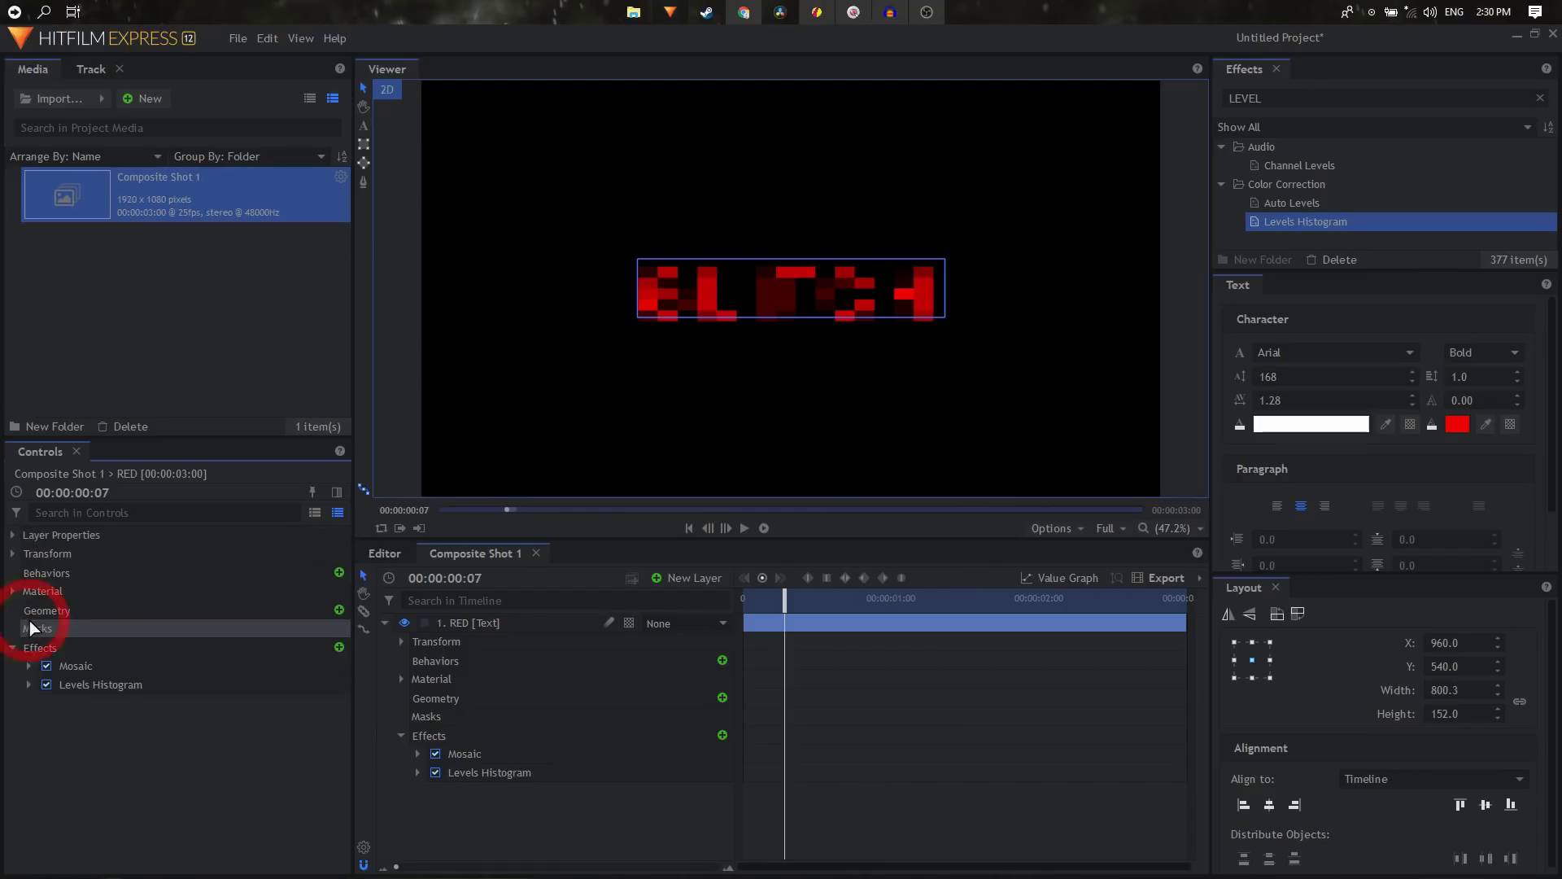
- Set the RED layer's blend mode to Screen
click(384, 624)
click(488, 631)
right_click(488, 632)
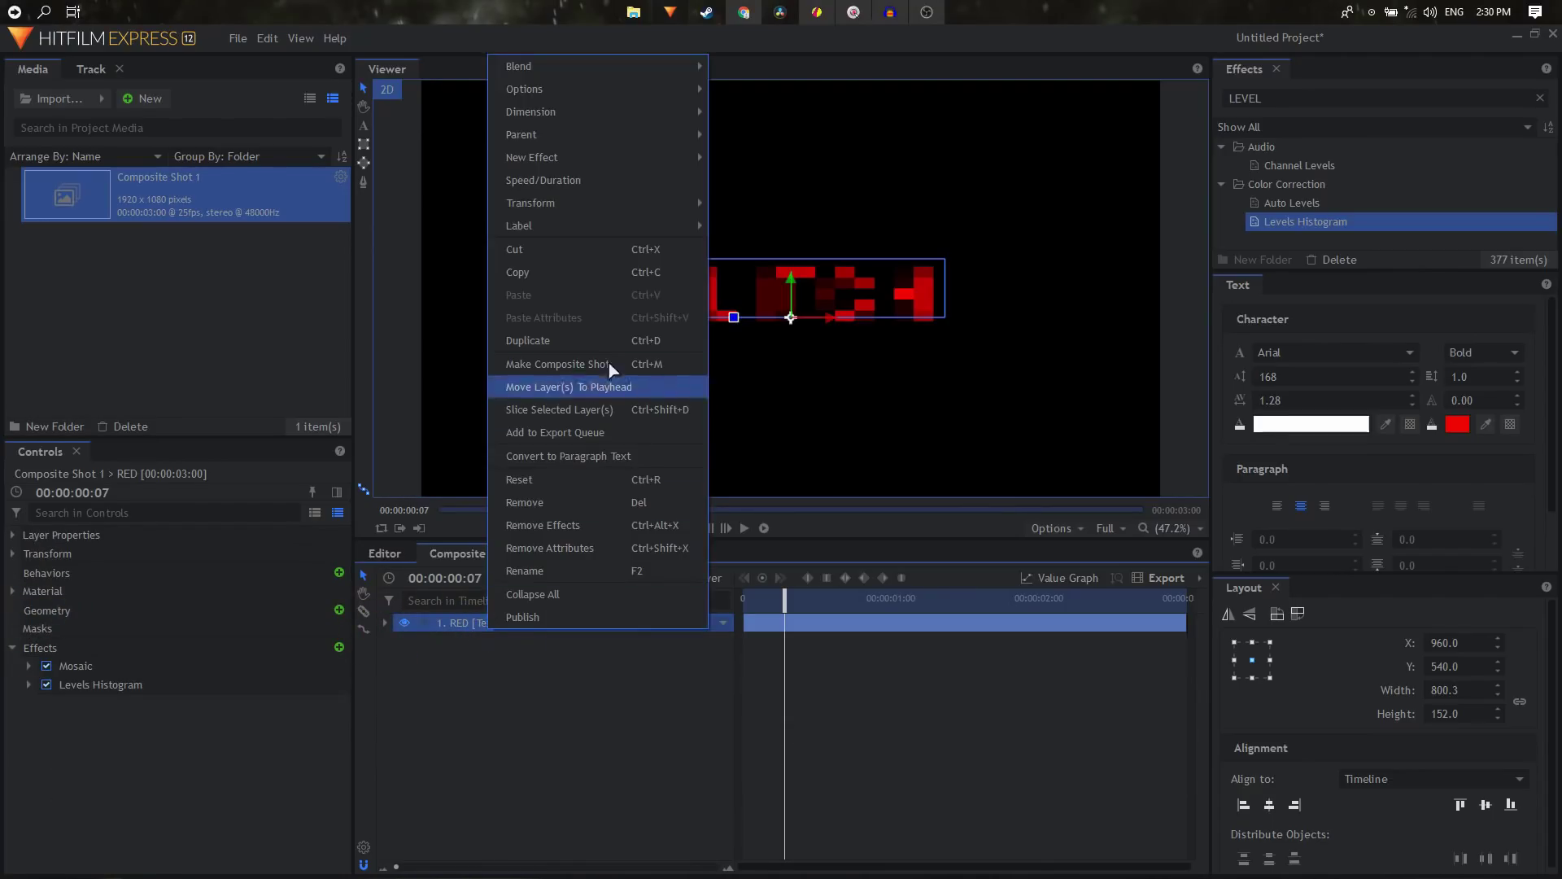
mouse_move(684, 66)
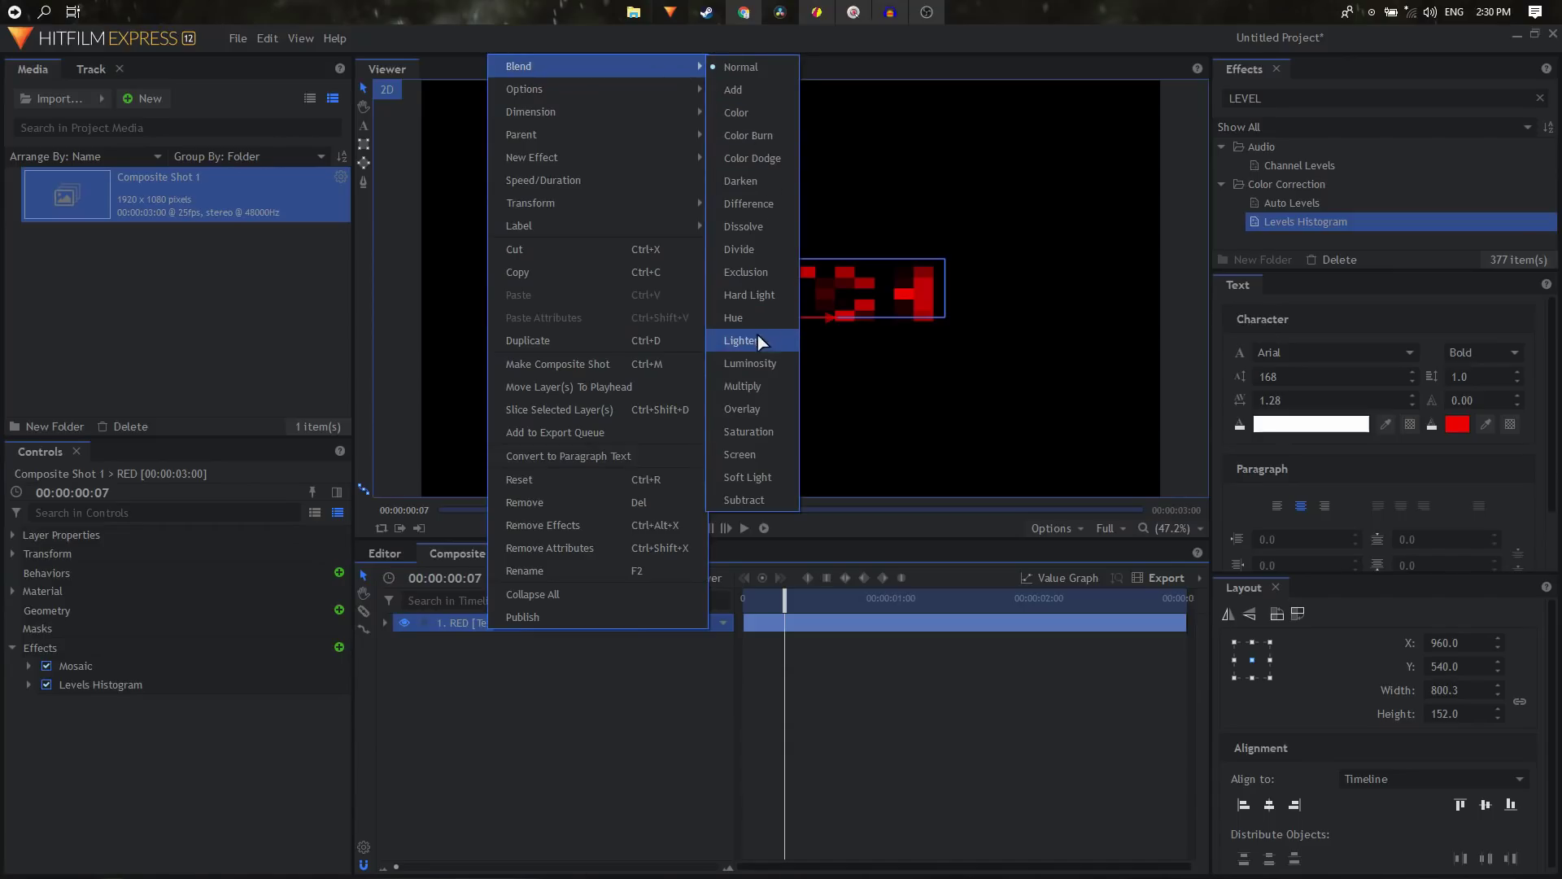
click(749, 447)
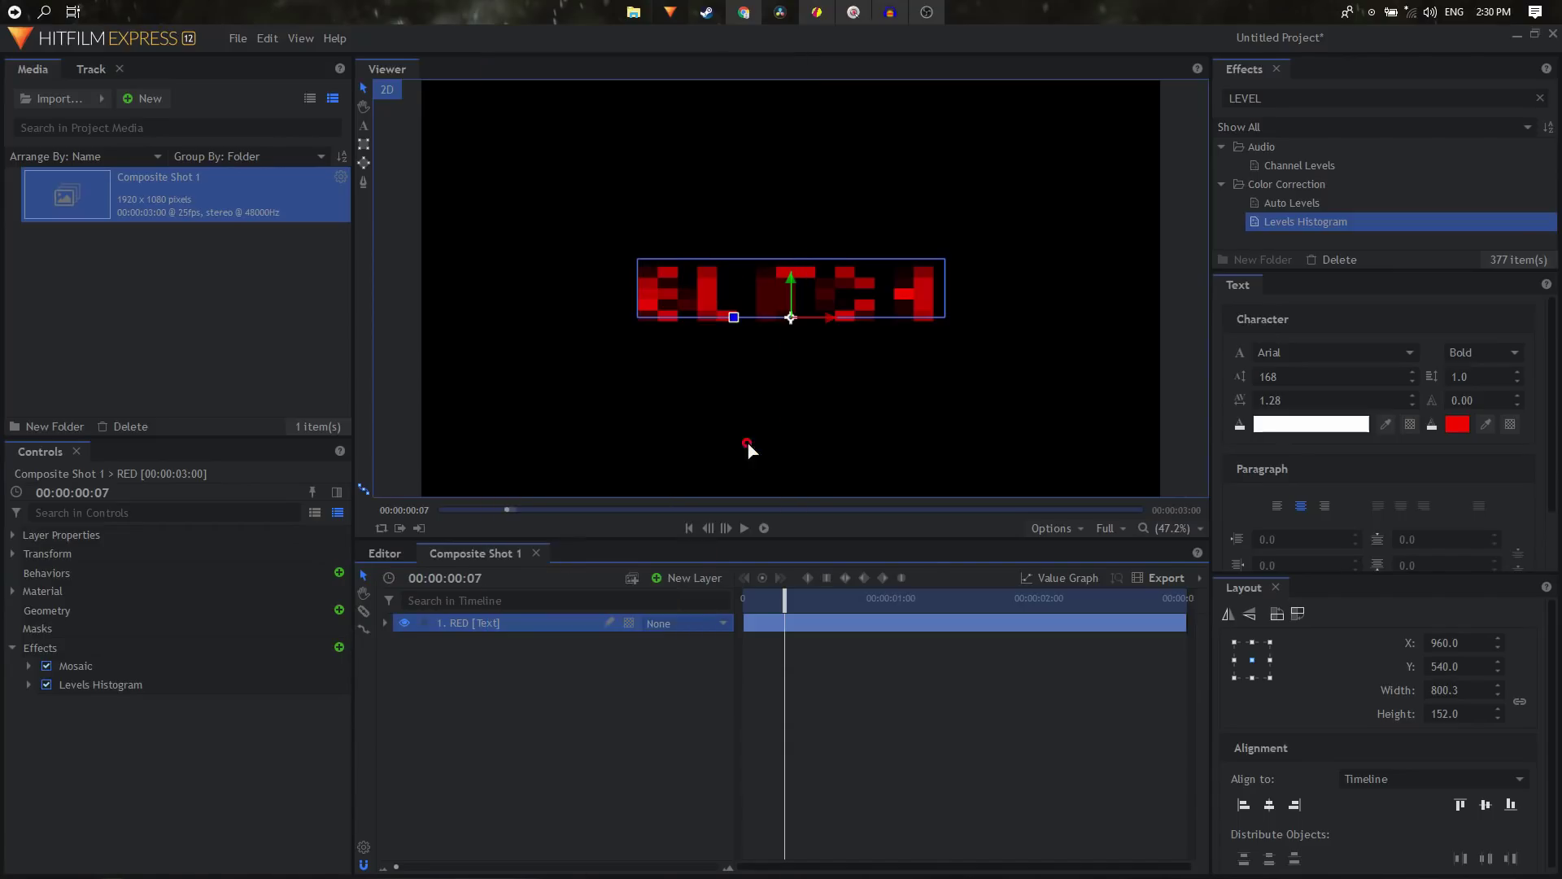
- Duplicate the RED layer, rename the copy GREEN, and select its Levels Histogram effect
key(ctrl+d)
double_click(521, 627)
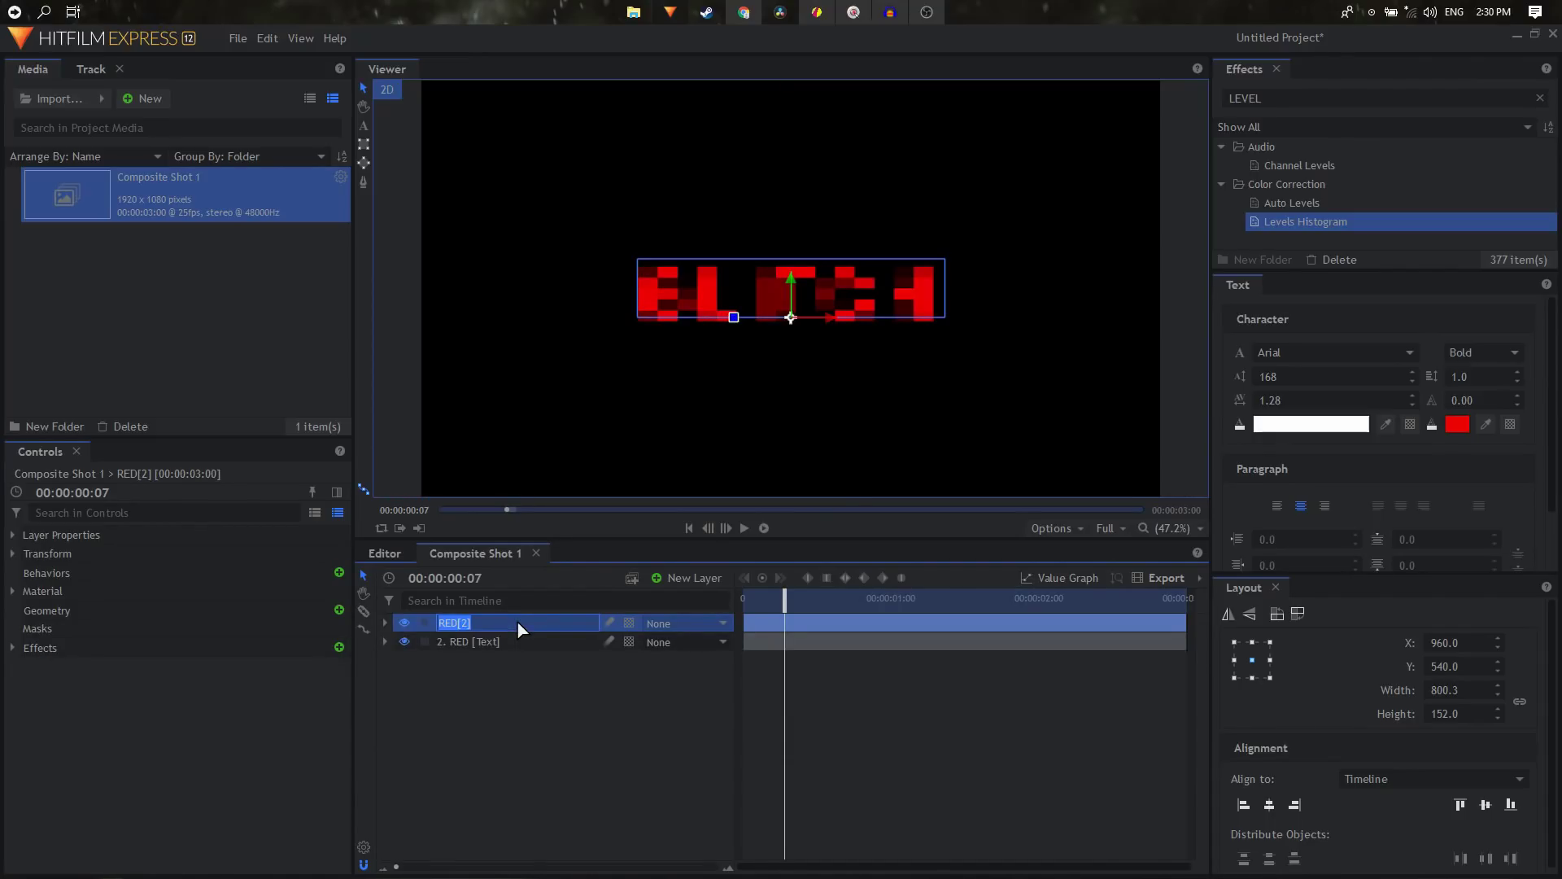
text(GREEN)
key(Return)
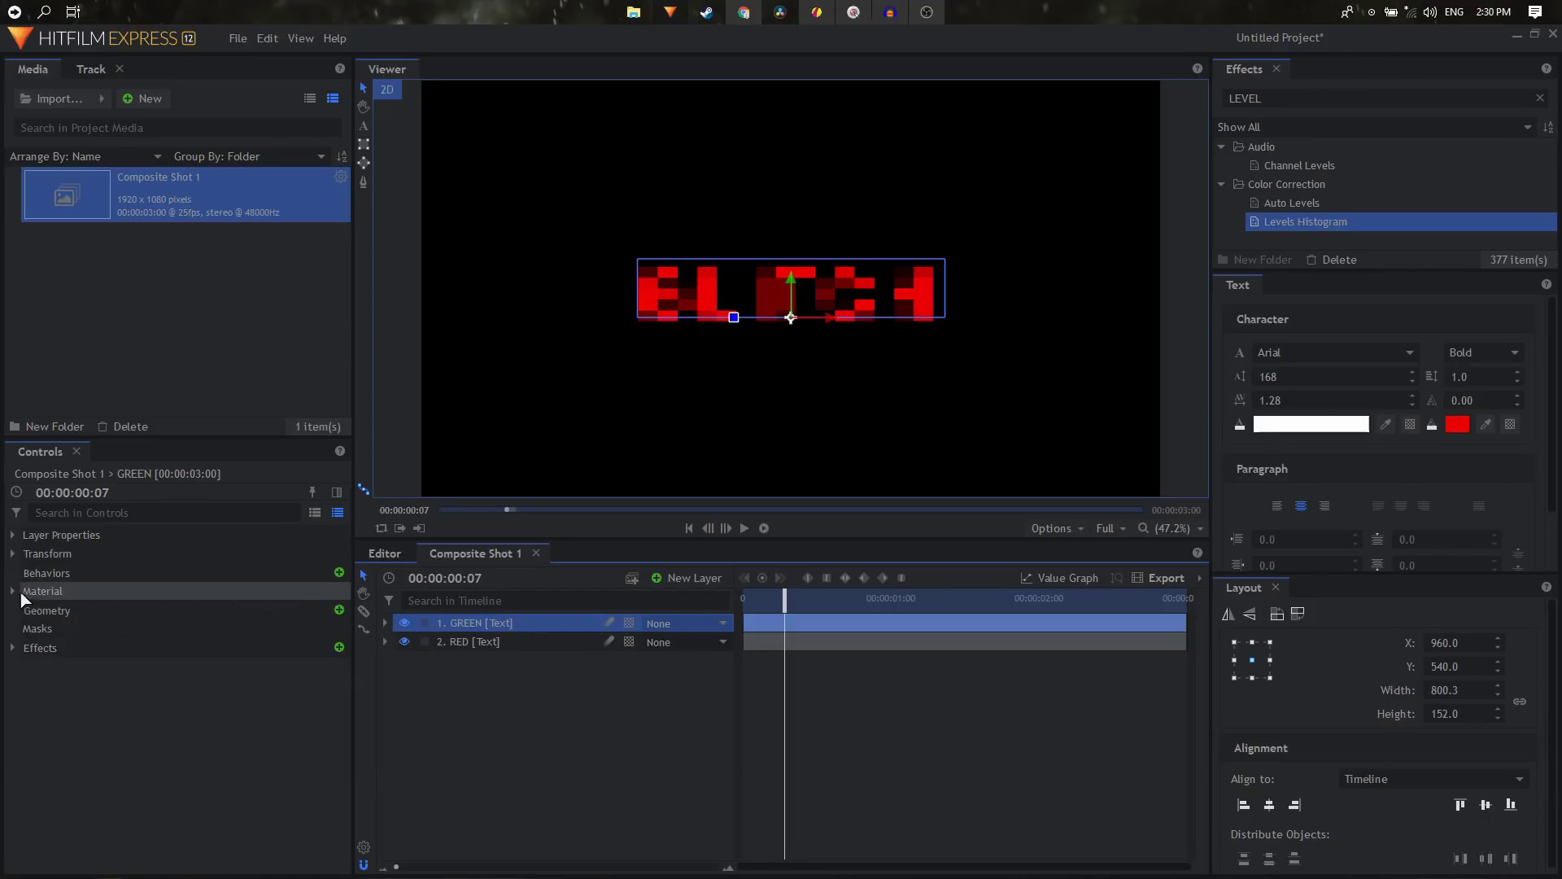
click(12, 647)
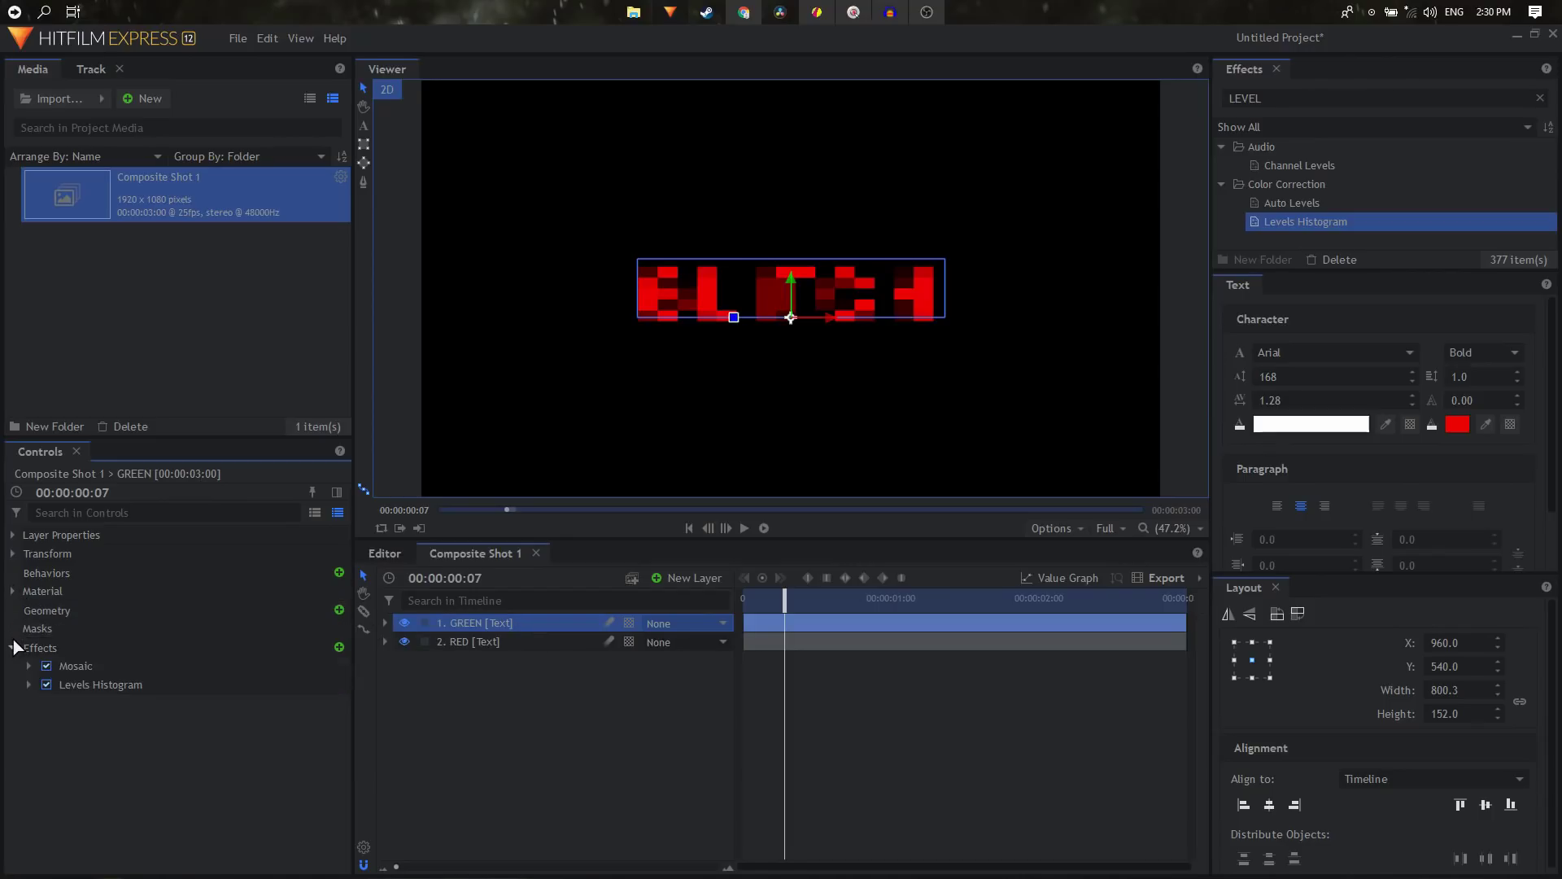
click(94, 686)
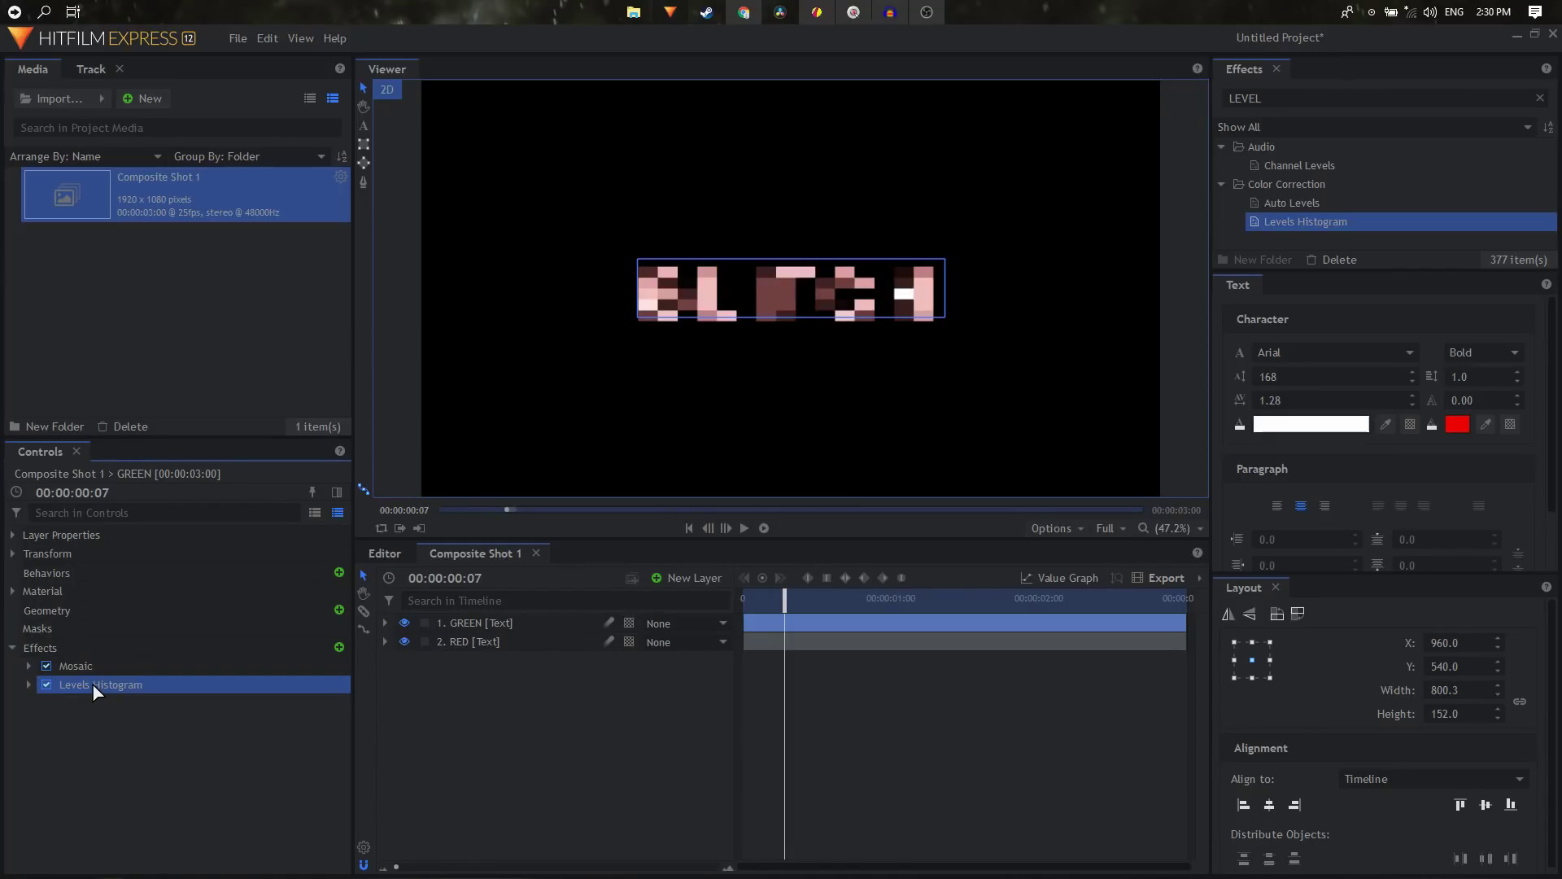
- In GREEN's Levels Histogram, drop Red and Blue Output White to 0.00
right_click(95, 691)
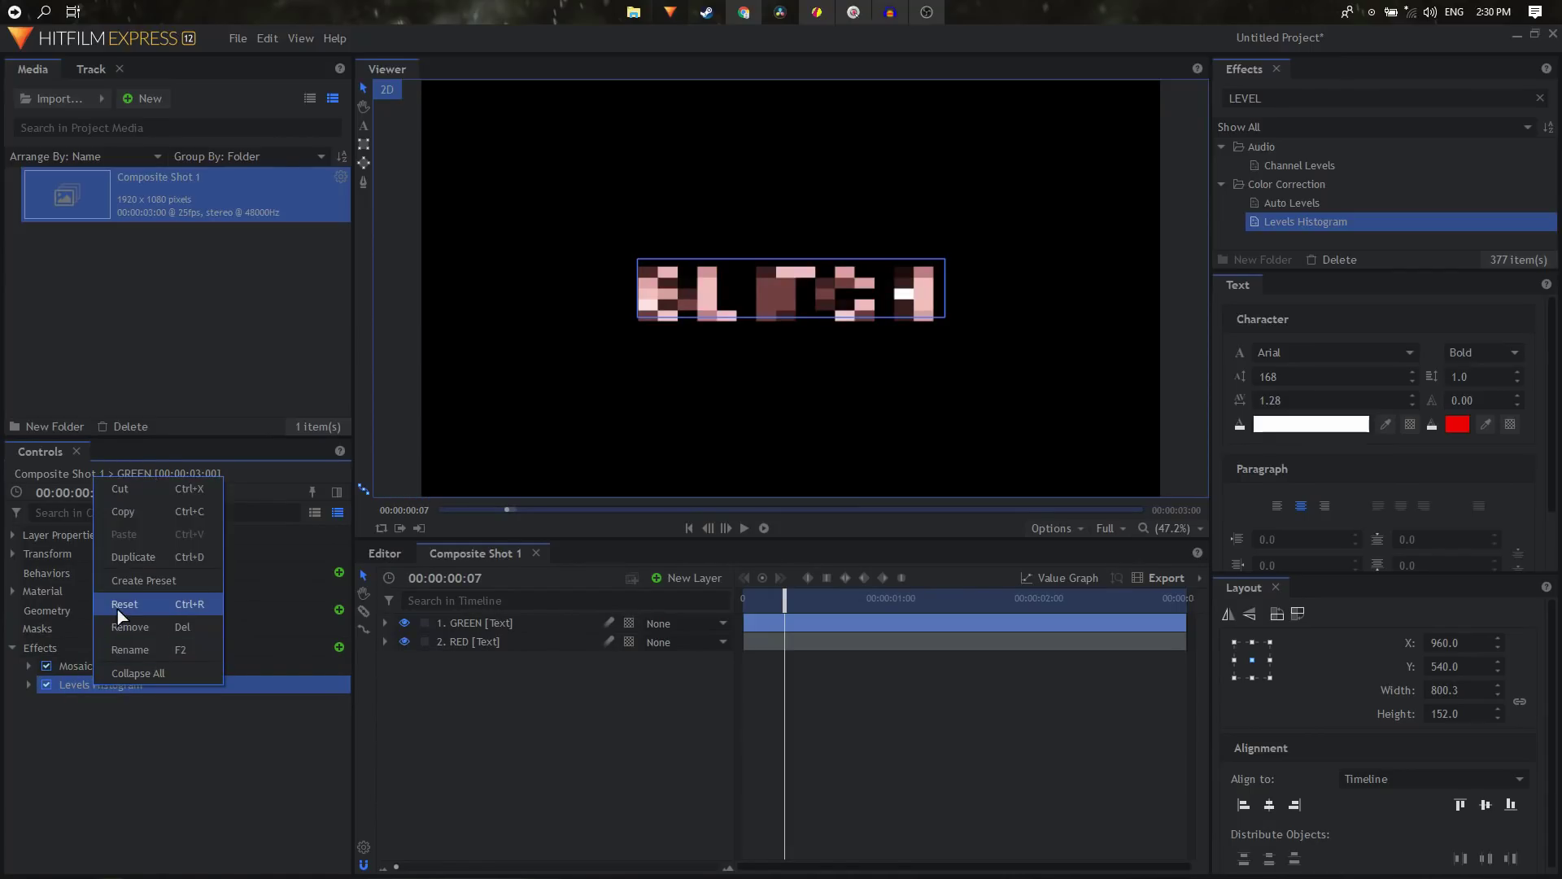
click(30, 688)
click(203, 705)
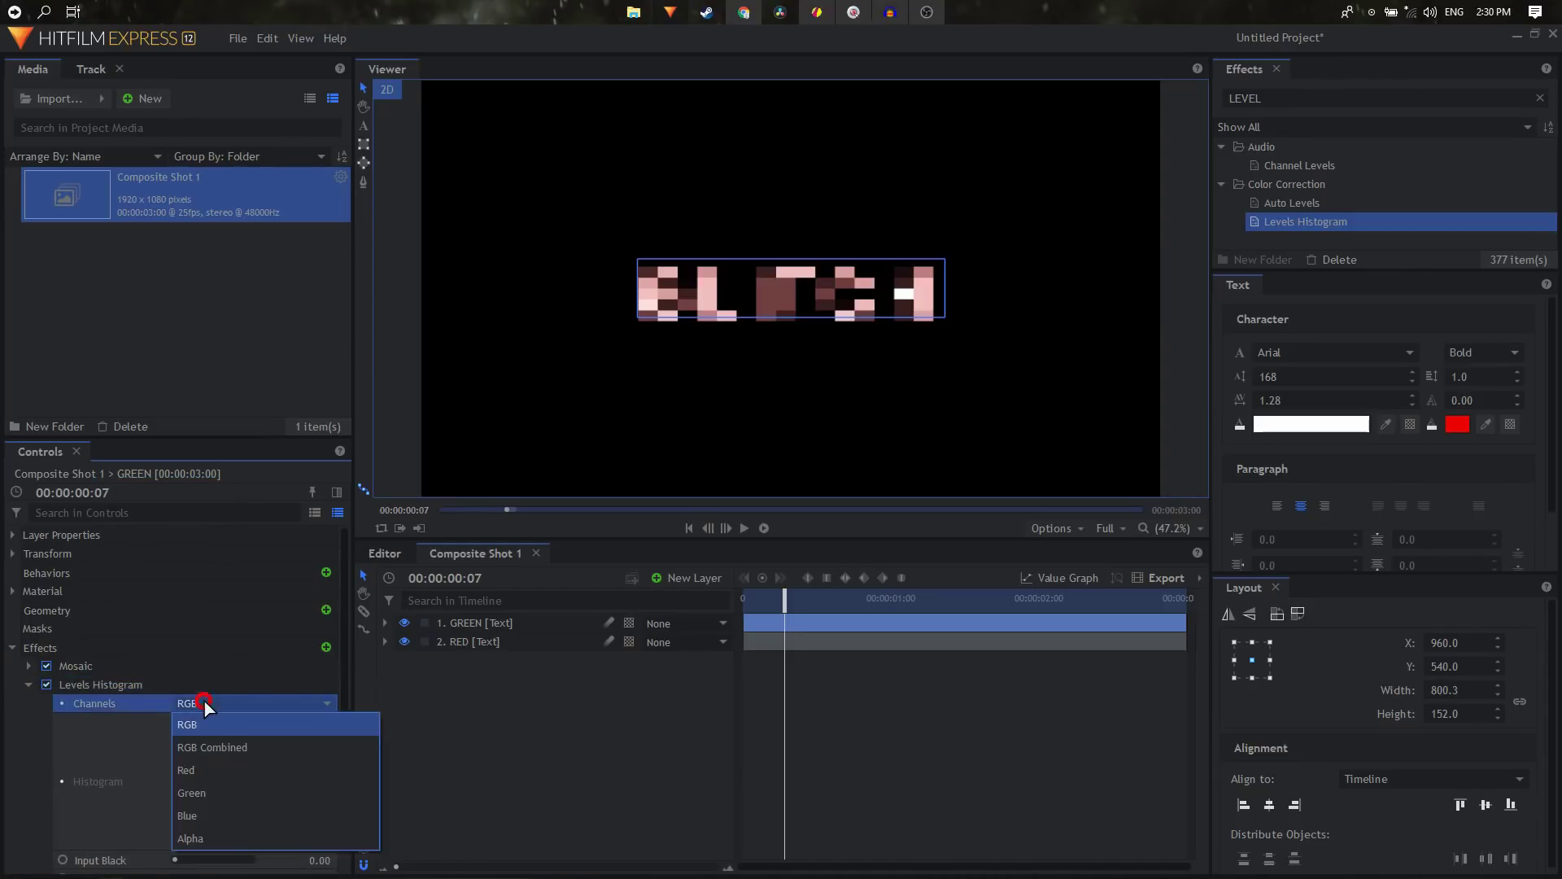
click(200, 770)
scroll(202, 776, down, 1)
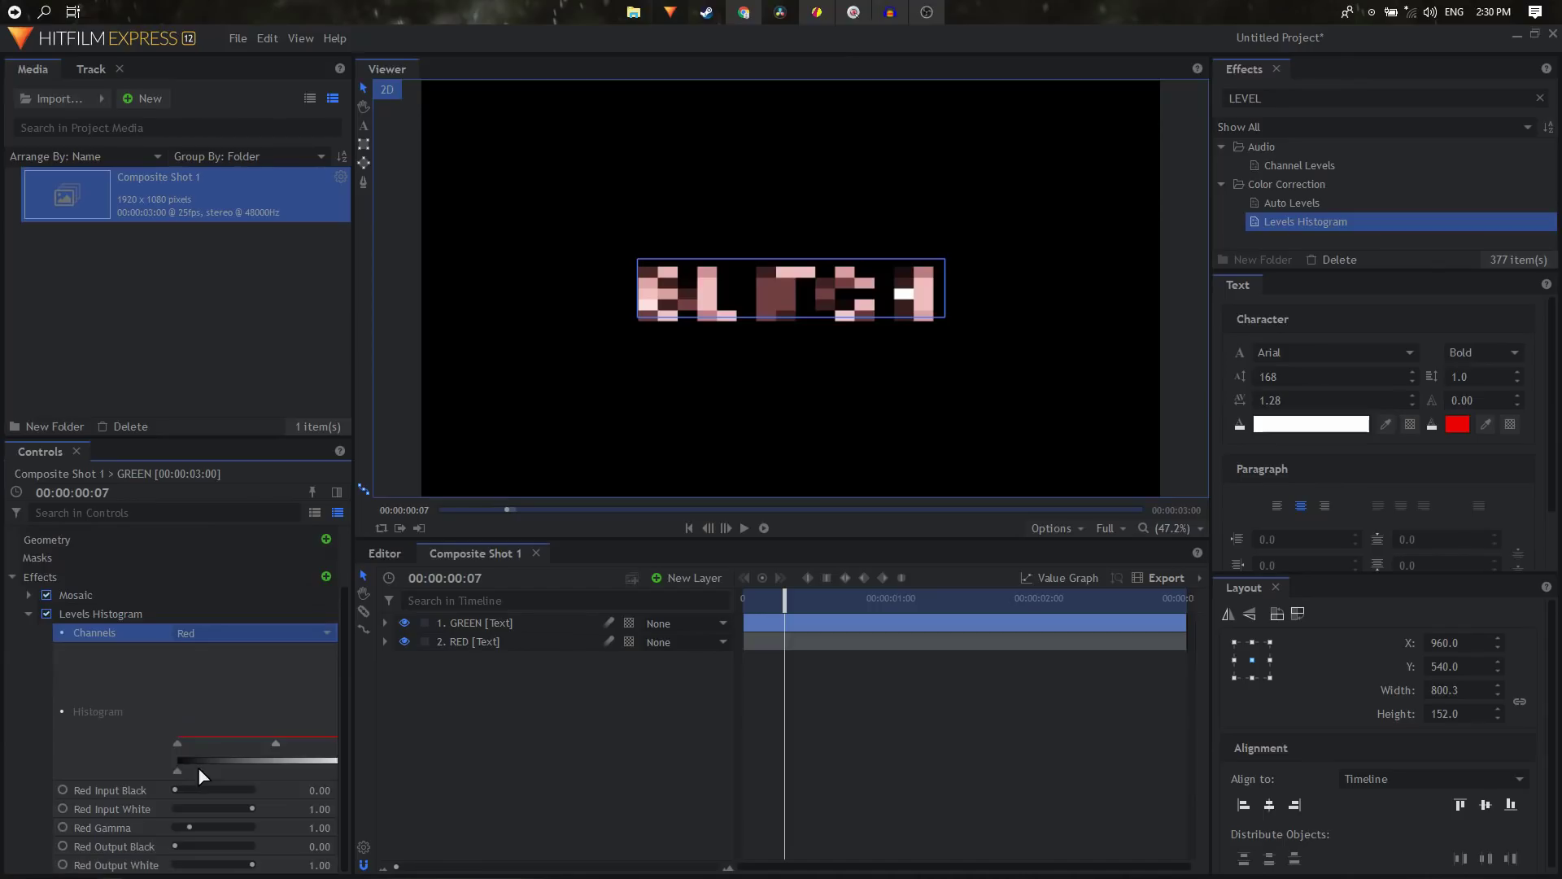
drag(249, 870, 51, 856)
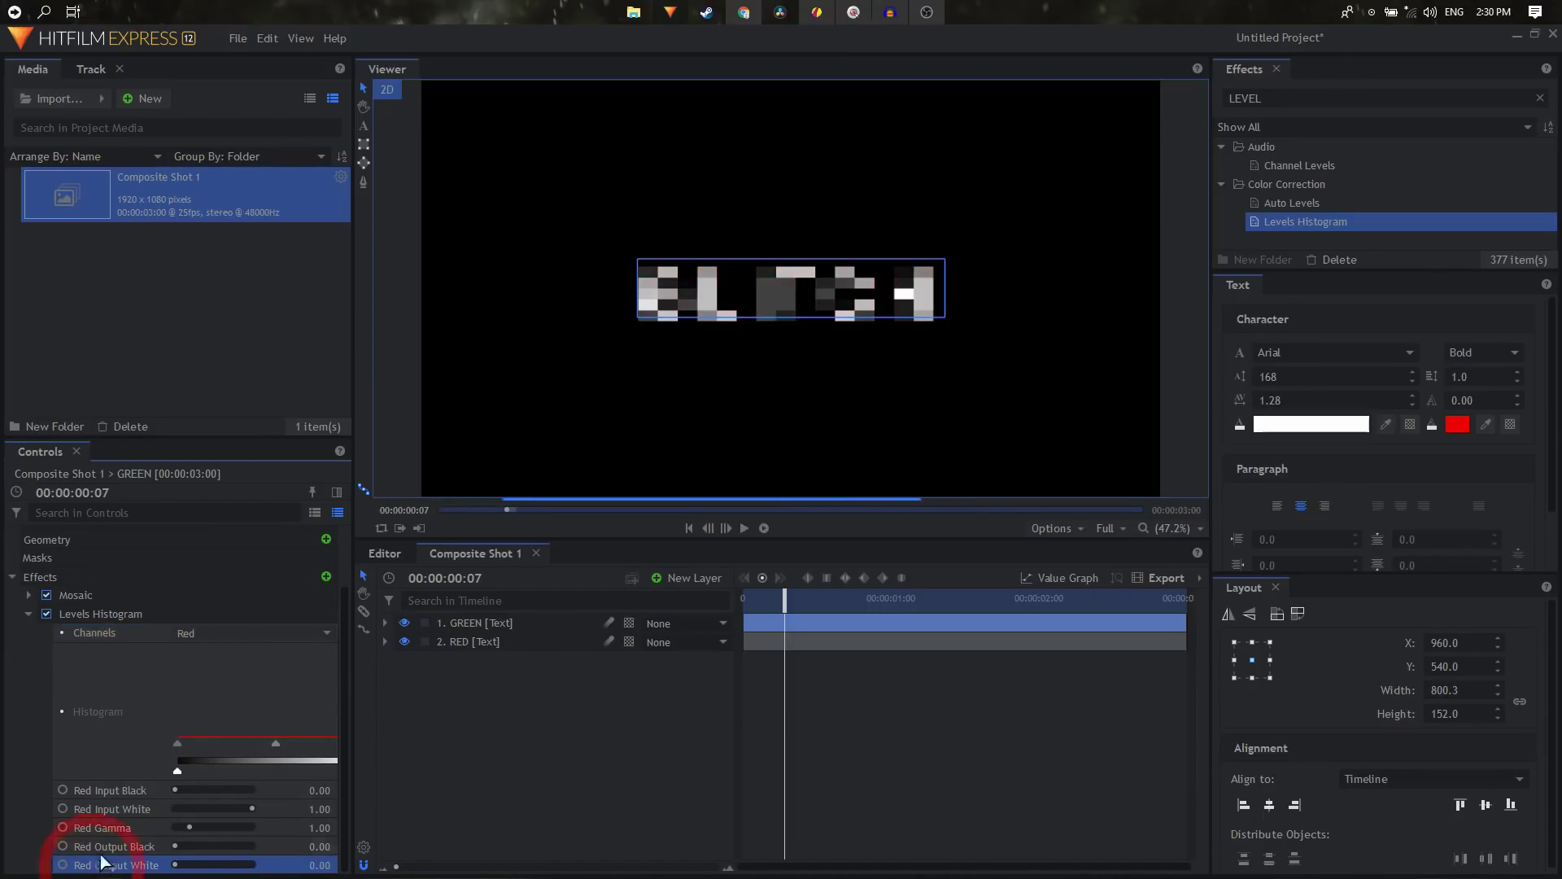
click(205, 635)
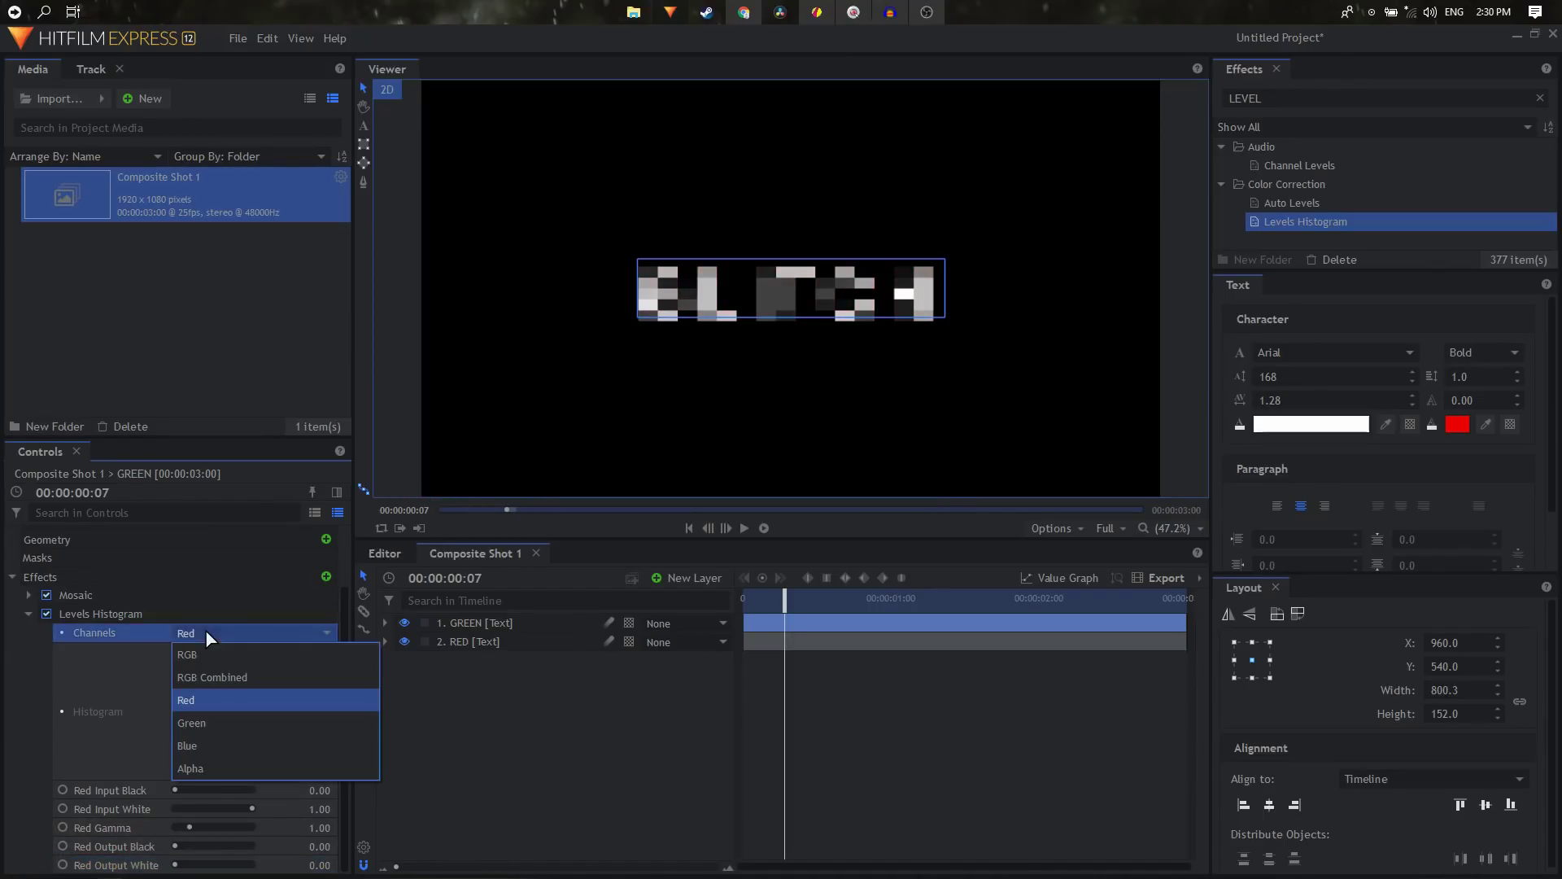
click(195, 743)
scroll(195, 743, down, 1)
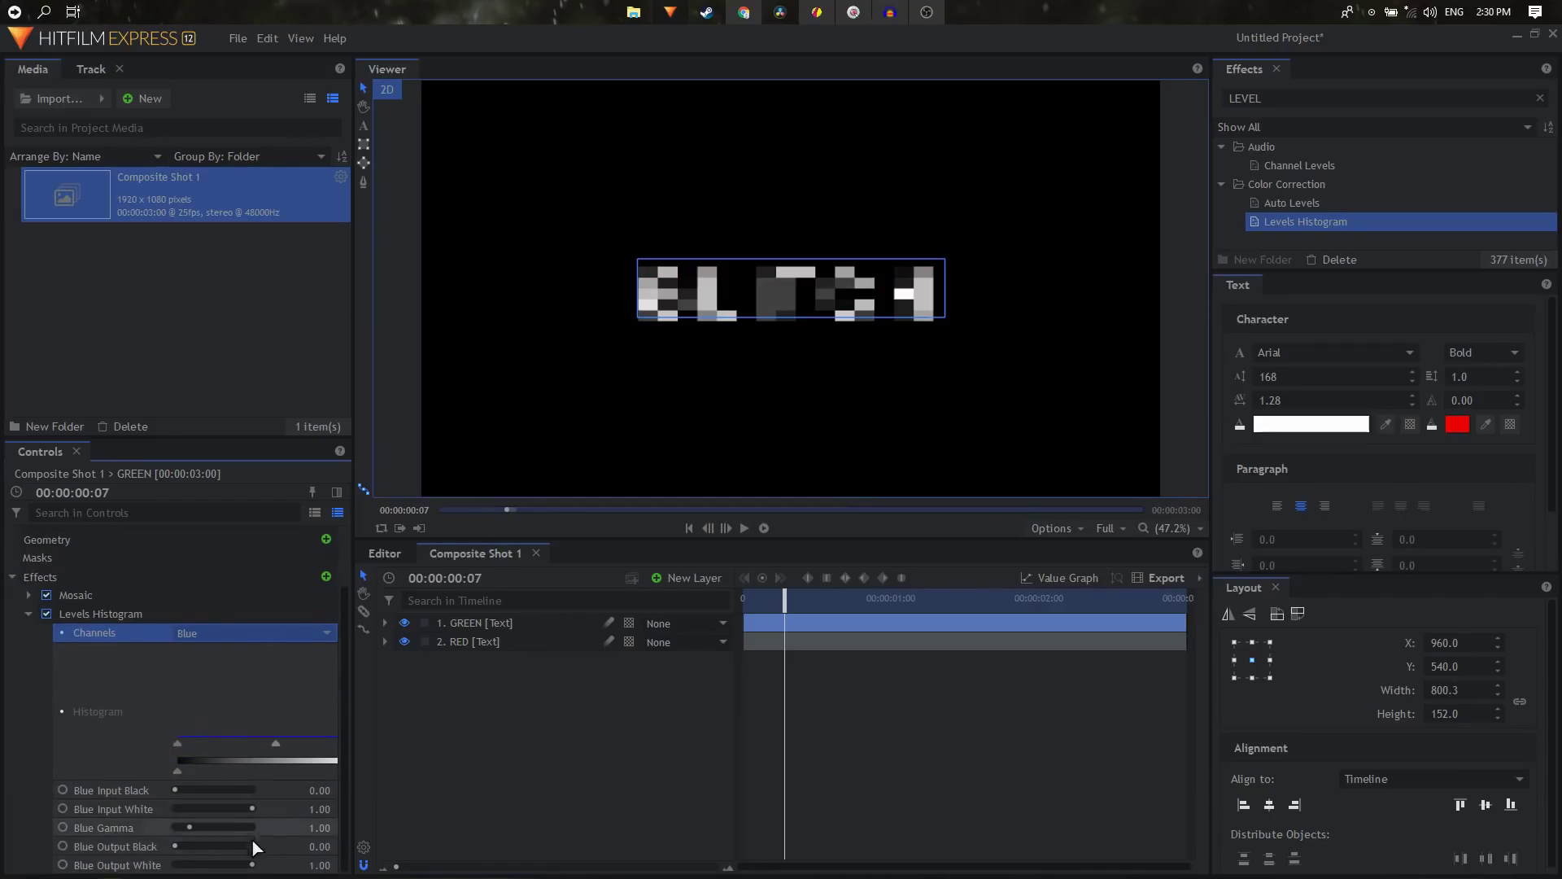
drag(246, 865, 84, 833)
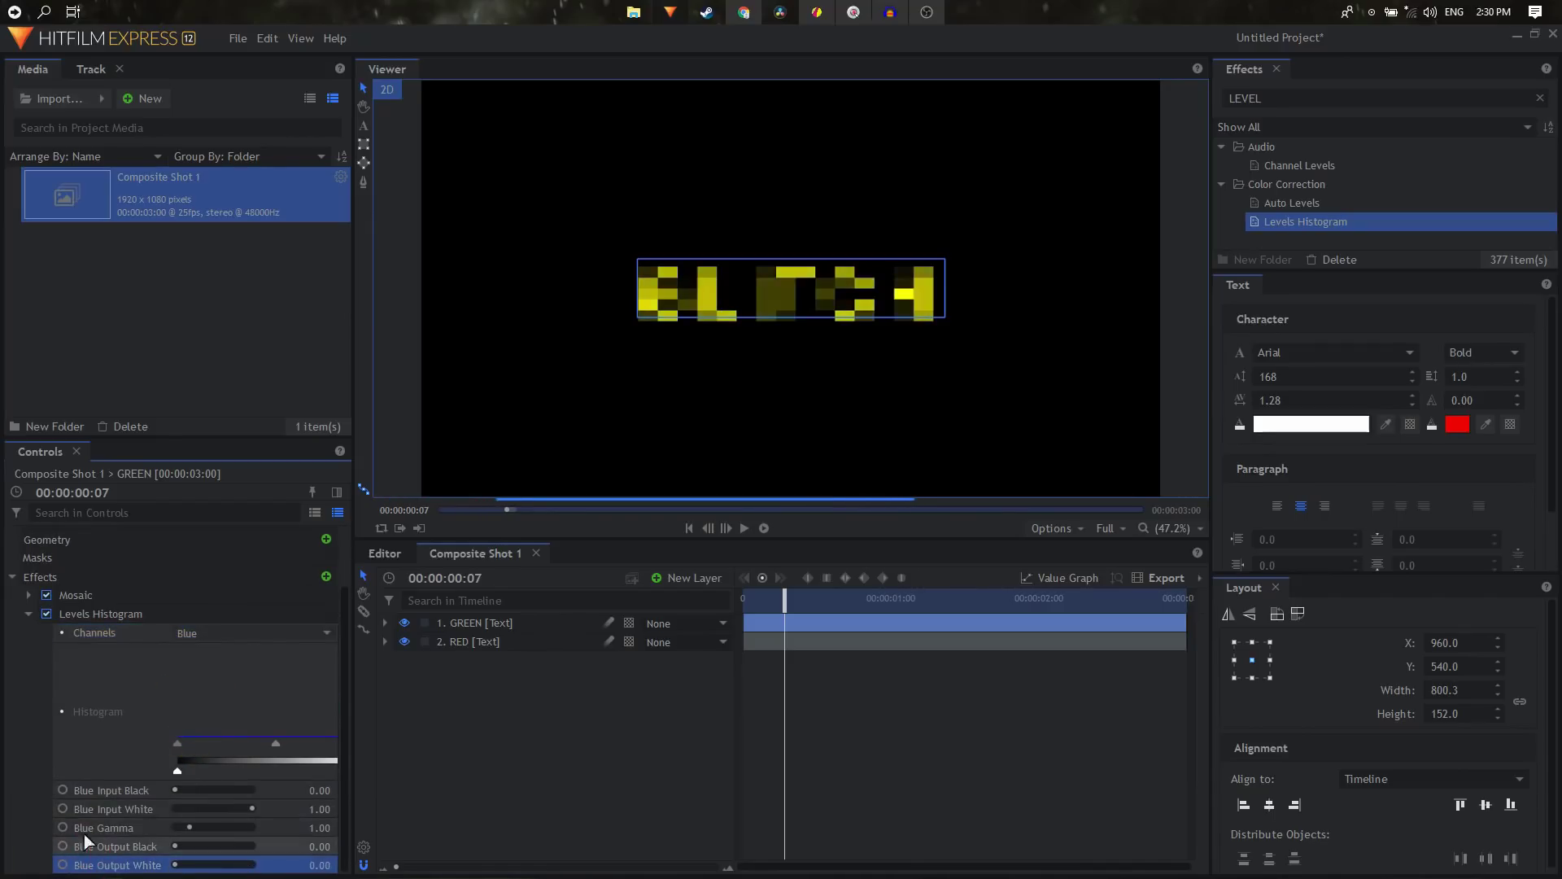
click(28, 613)
- Duplicate the GREEN layer and rename the copy BLUE
click(508, 627)
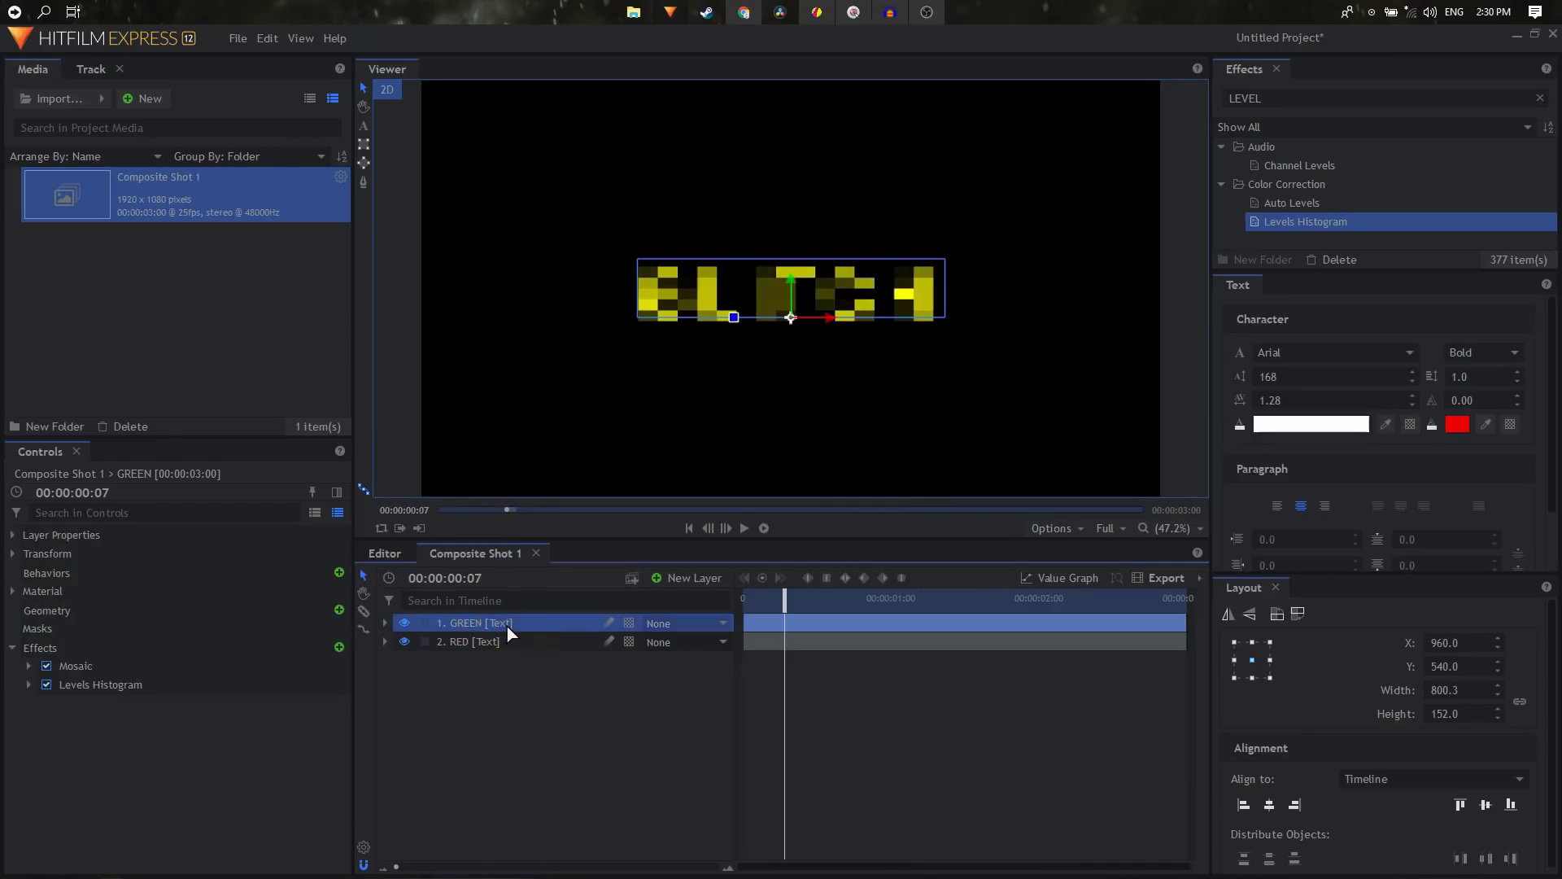
key(ctrl+d)
double_click(508, 627)
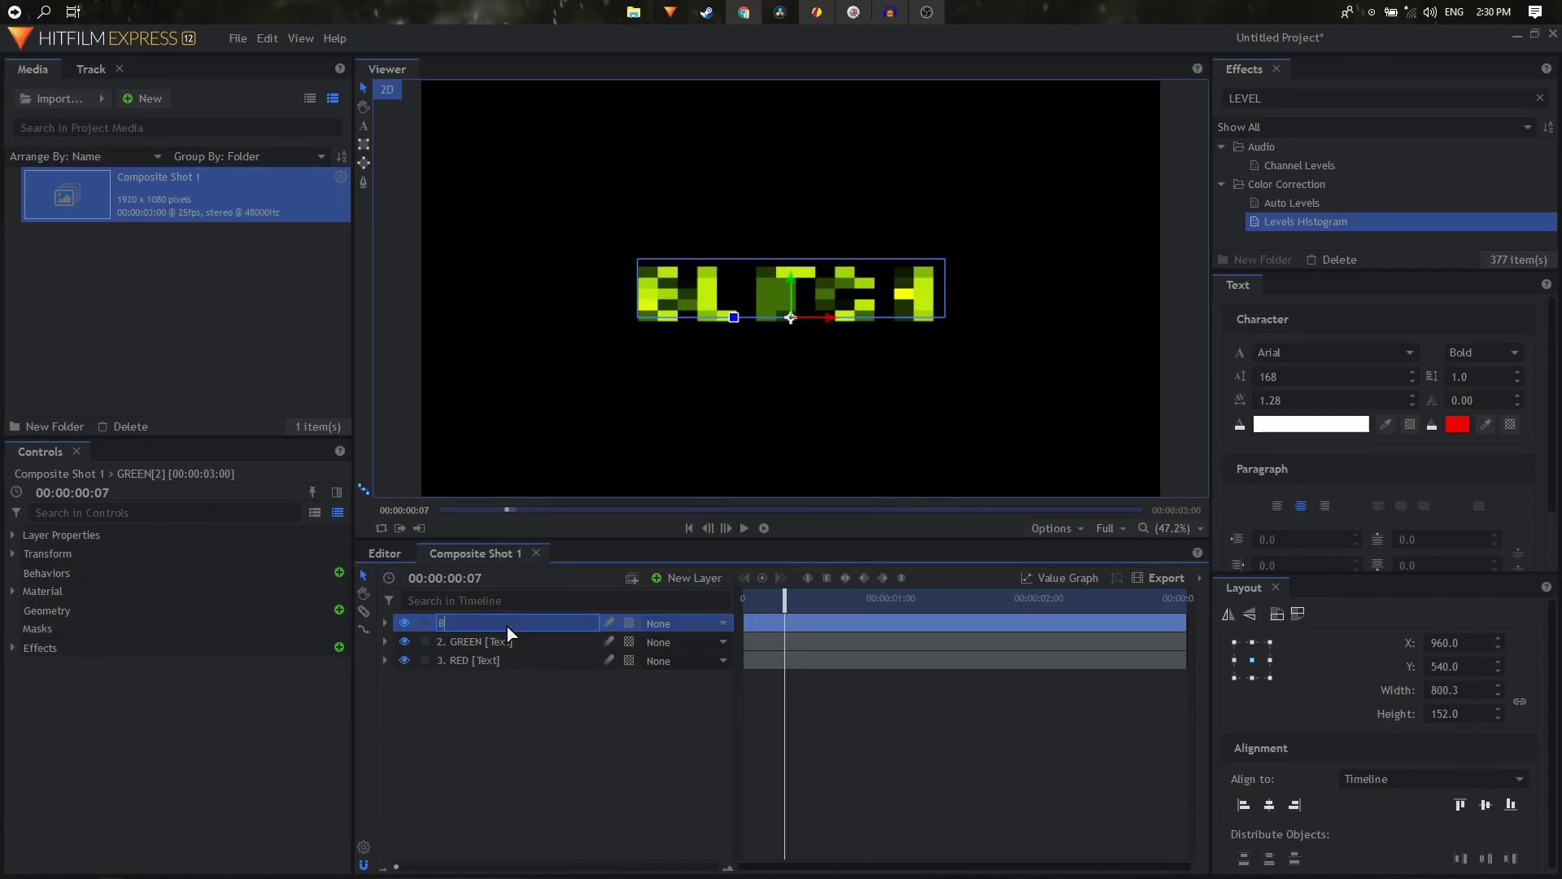
text(BLUE)
key(Return)
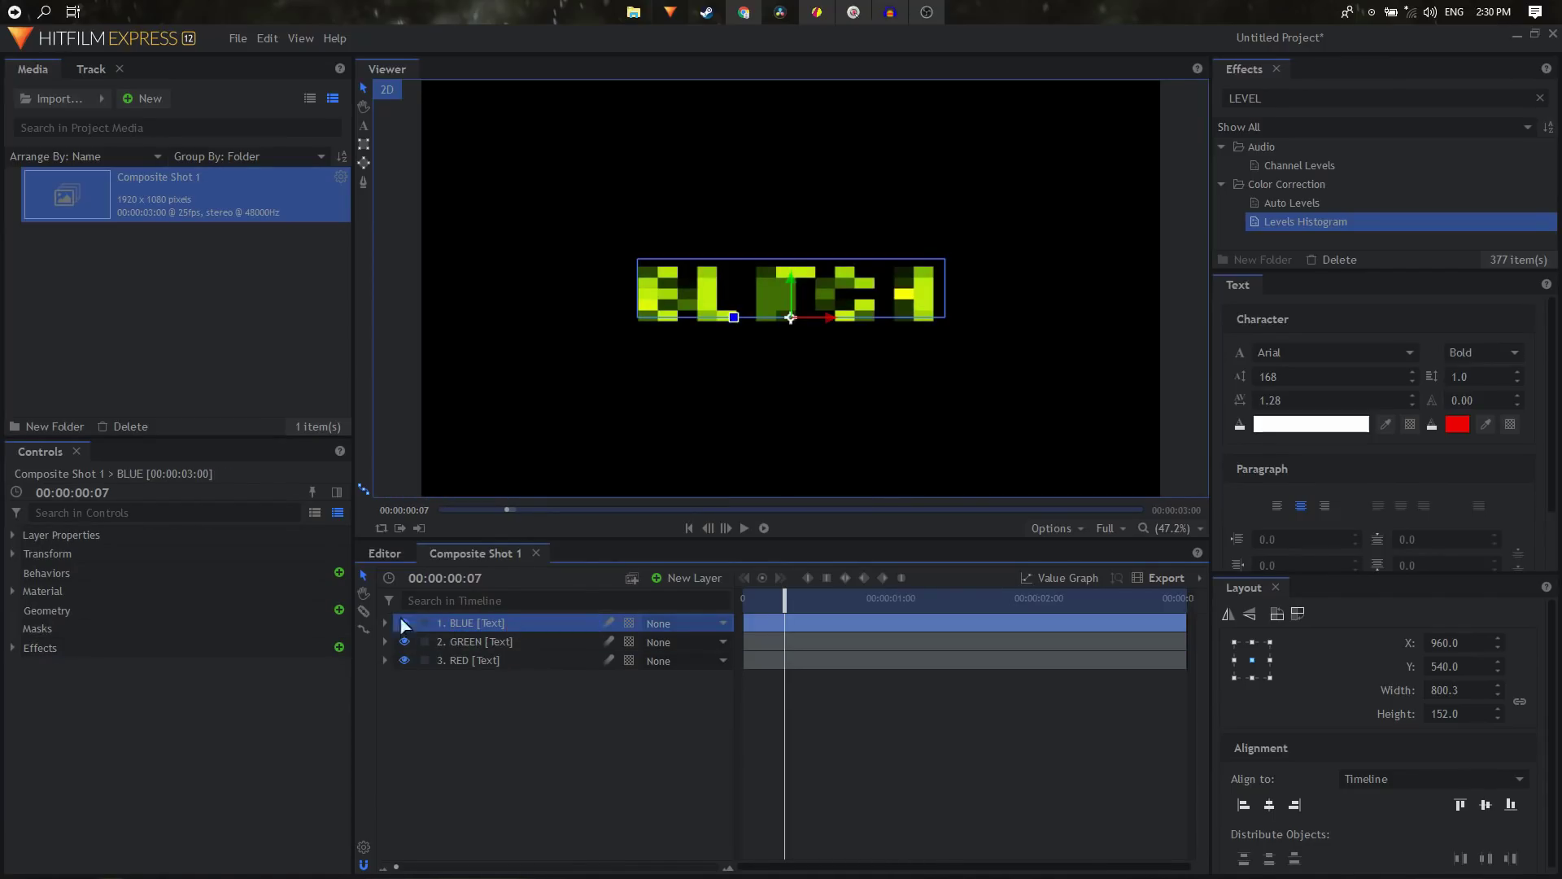
- Reset the BLUE layer's Levels Histogram to its defaults
click(12, 648)
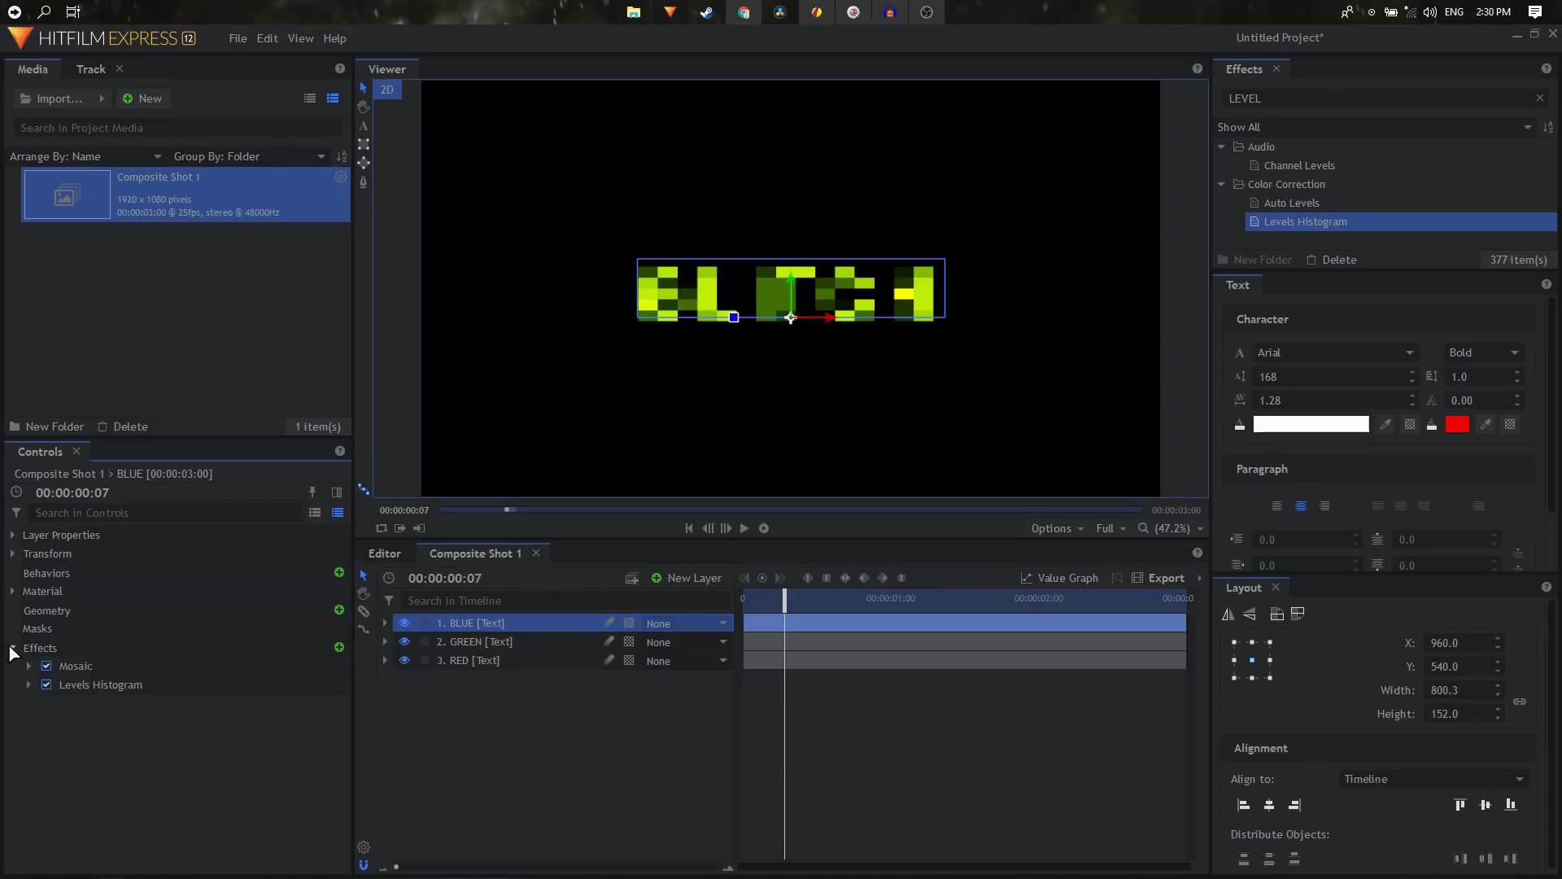
click(77, 685)
right_click(95, 686)
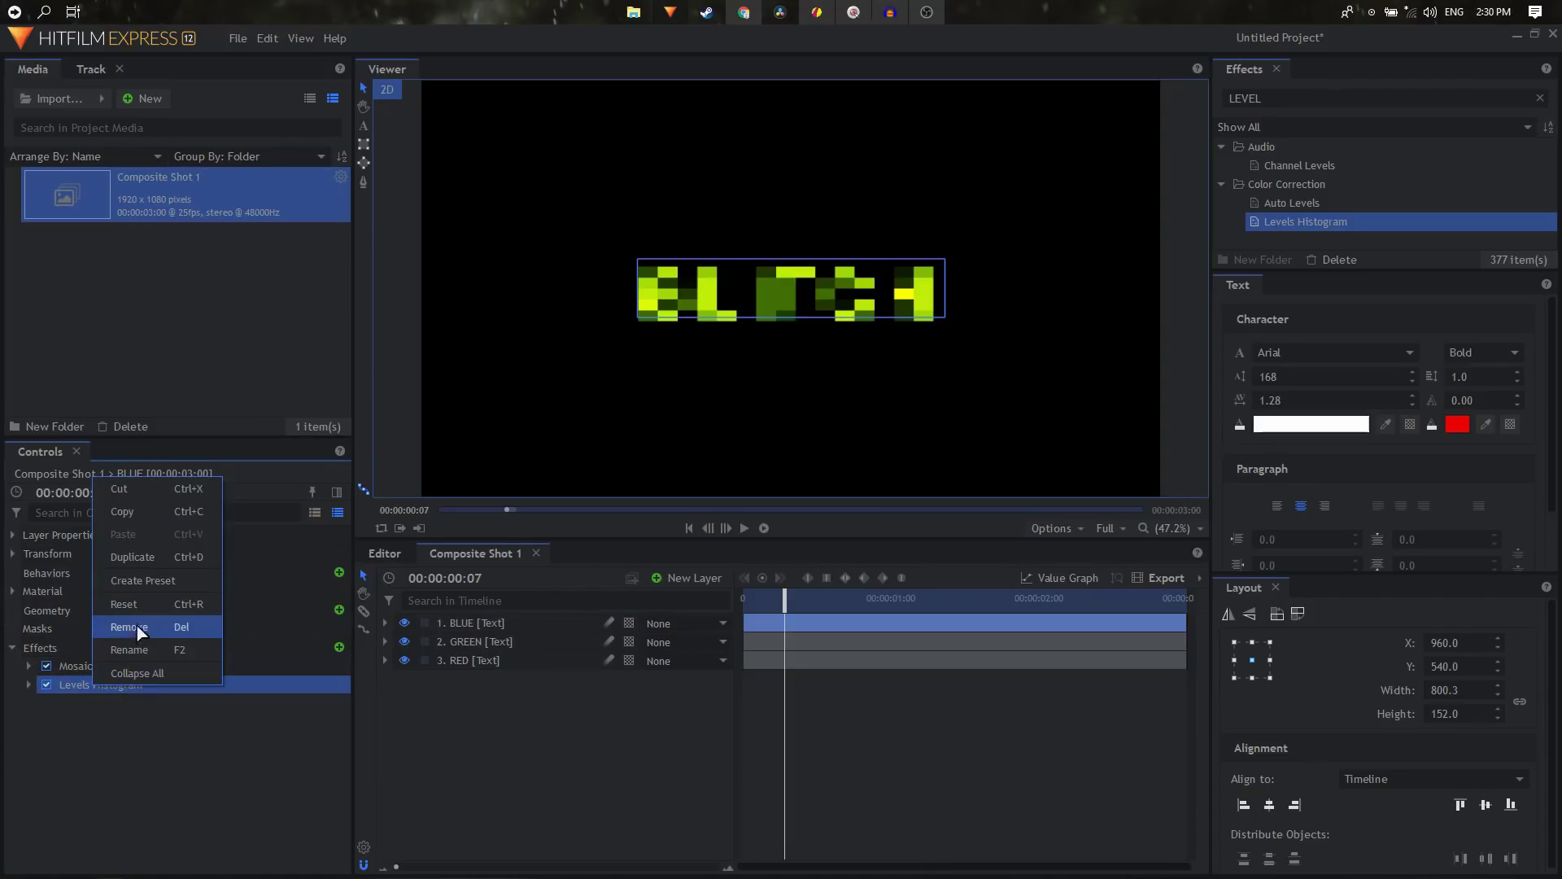
click(124, 603)
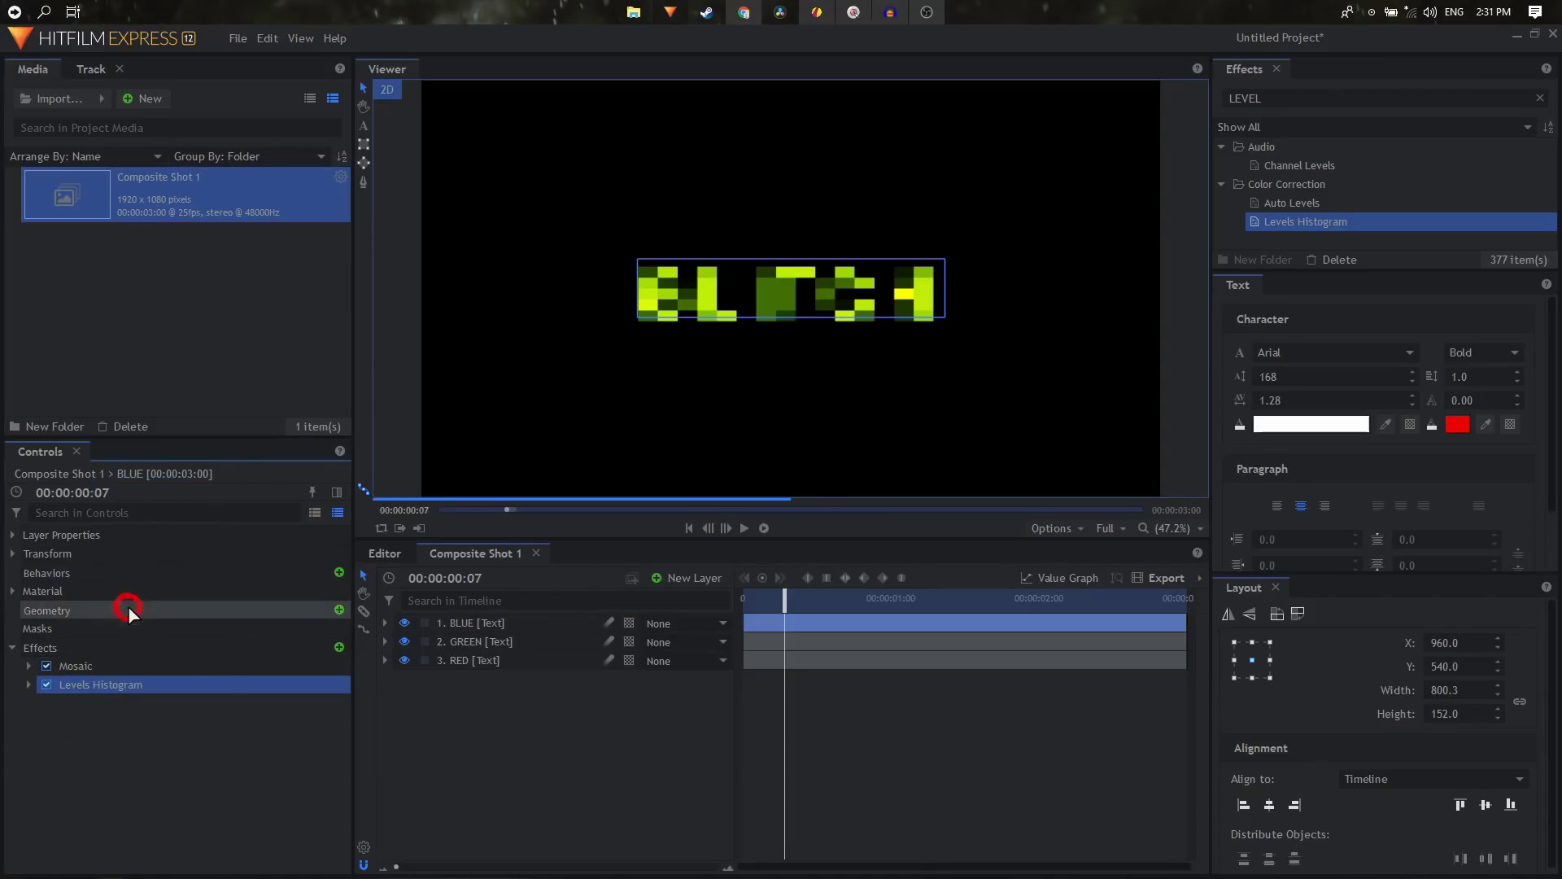
- Lower Red and Green Output White to 0.00 on BLUE's Levels Histogram
click(30, 685)
scroll(35, 688, down, 1)
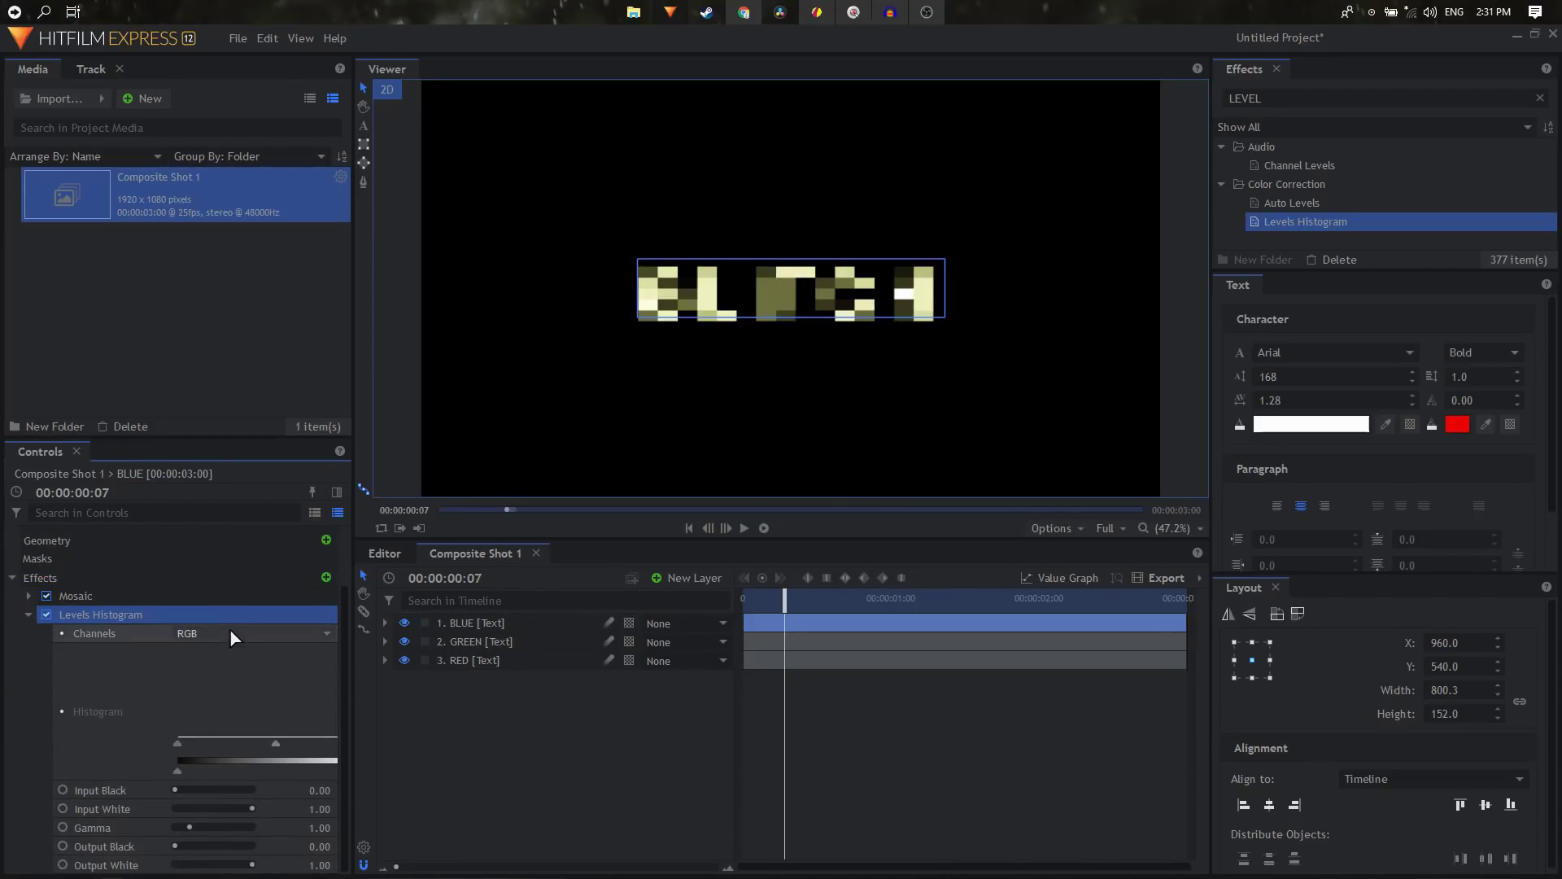
click(235, 635)
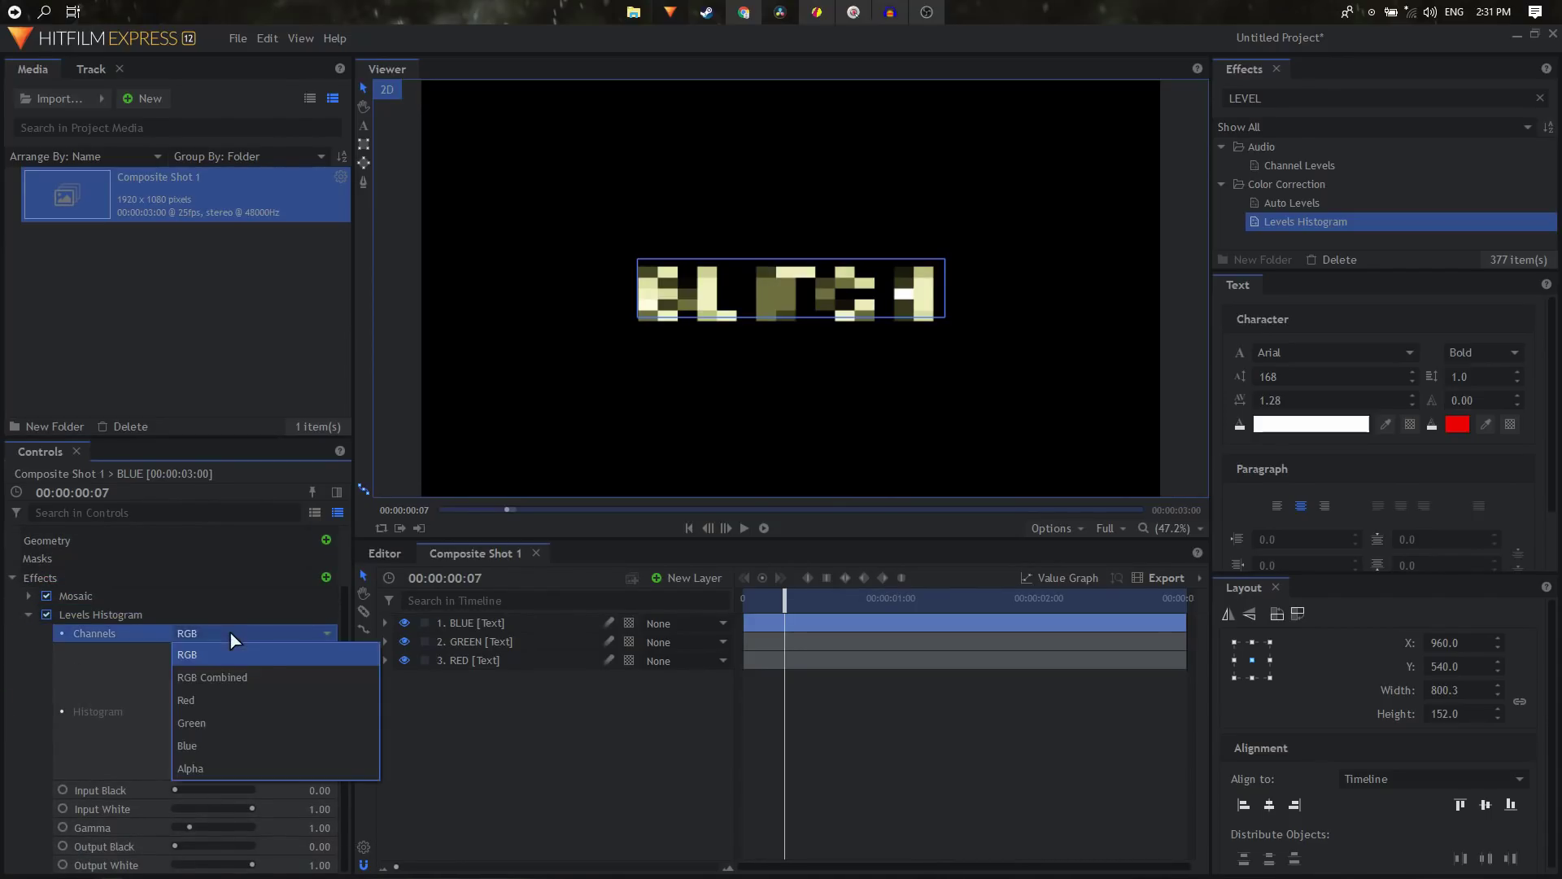
click(203, 704)
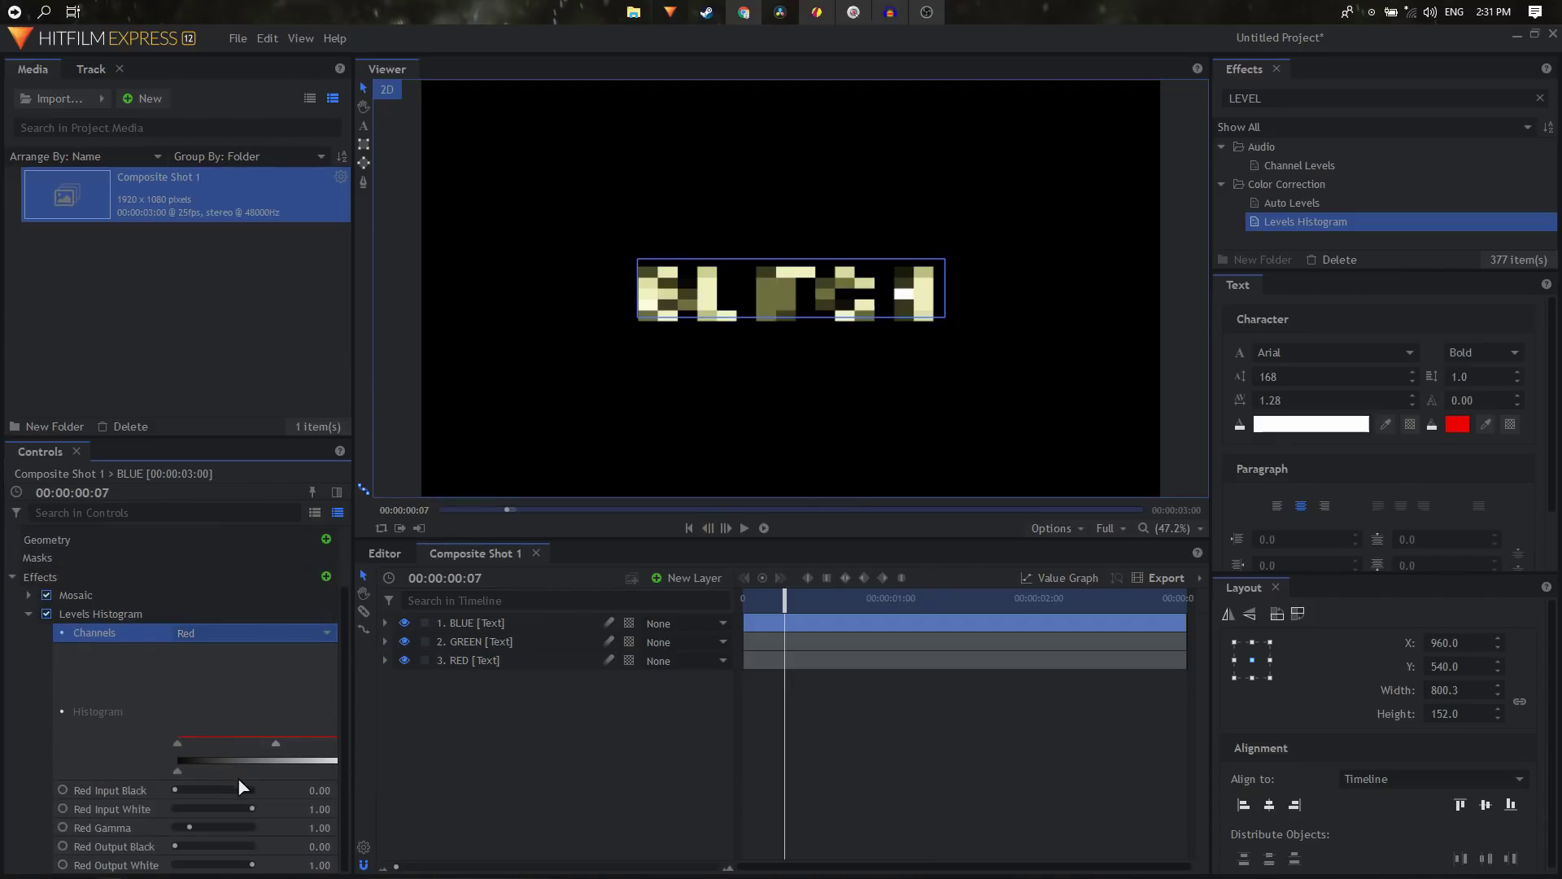
drag(230, 862, 73, 848)
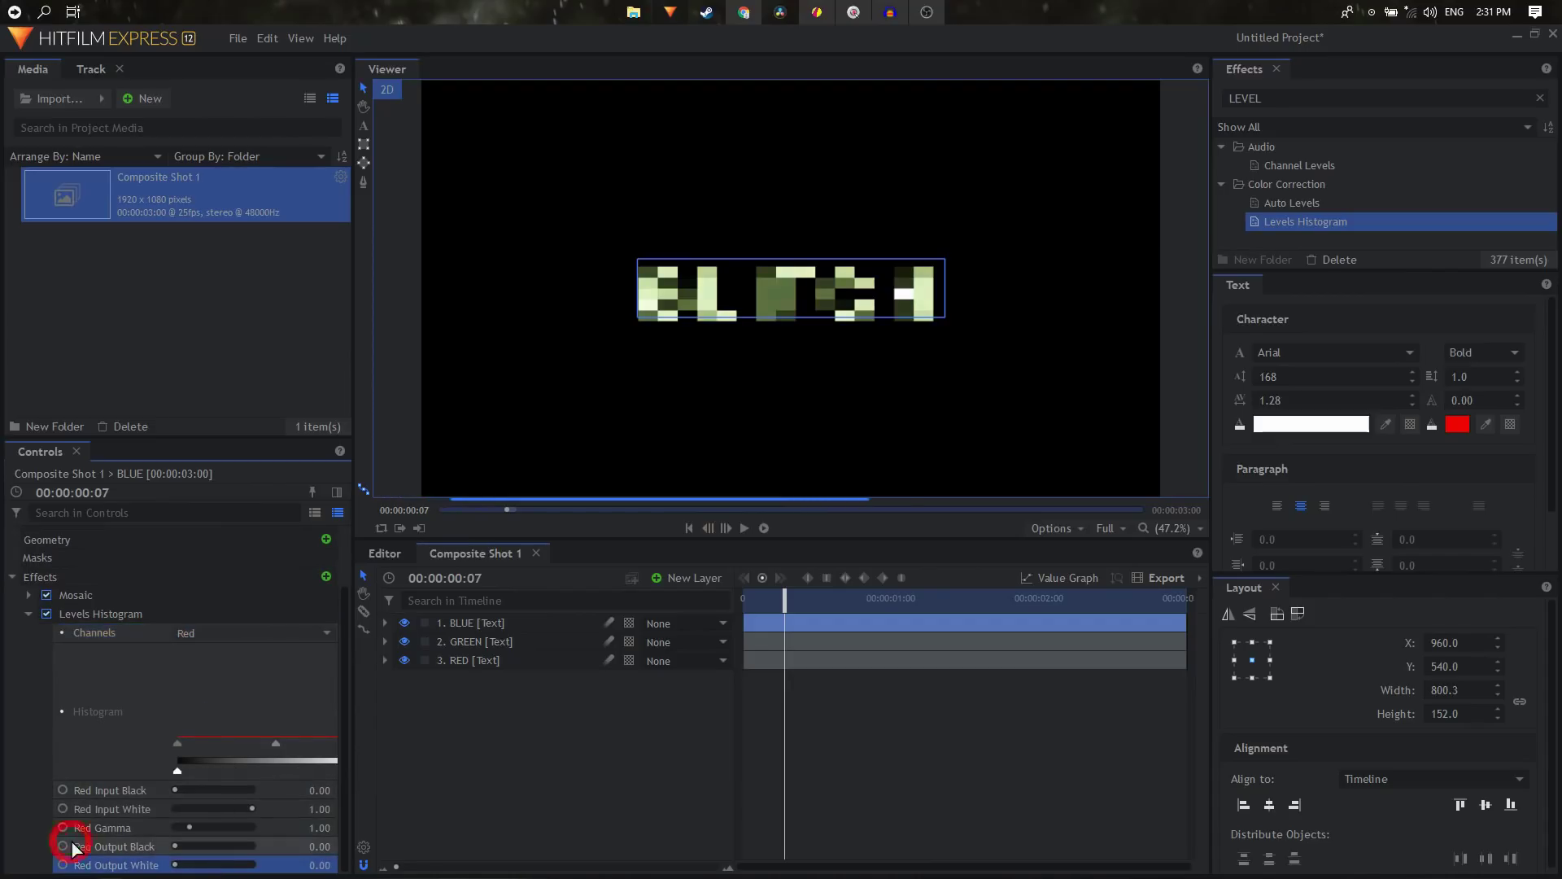
click(201, 635)
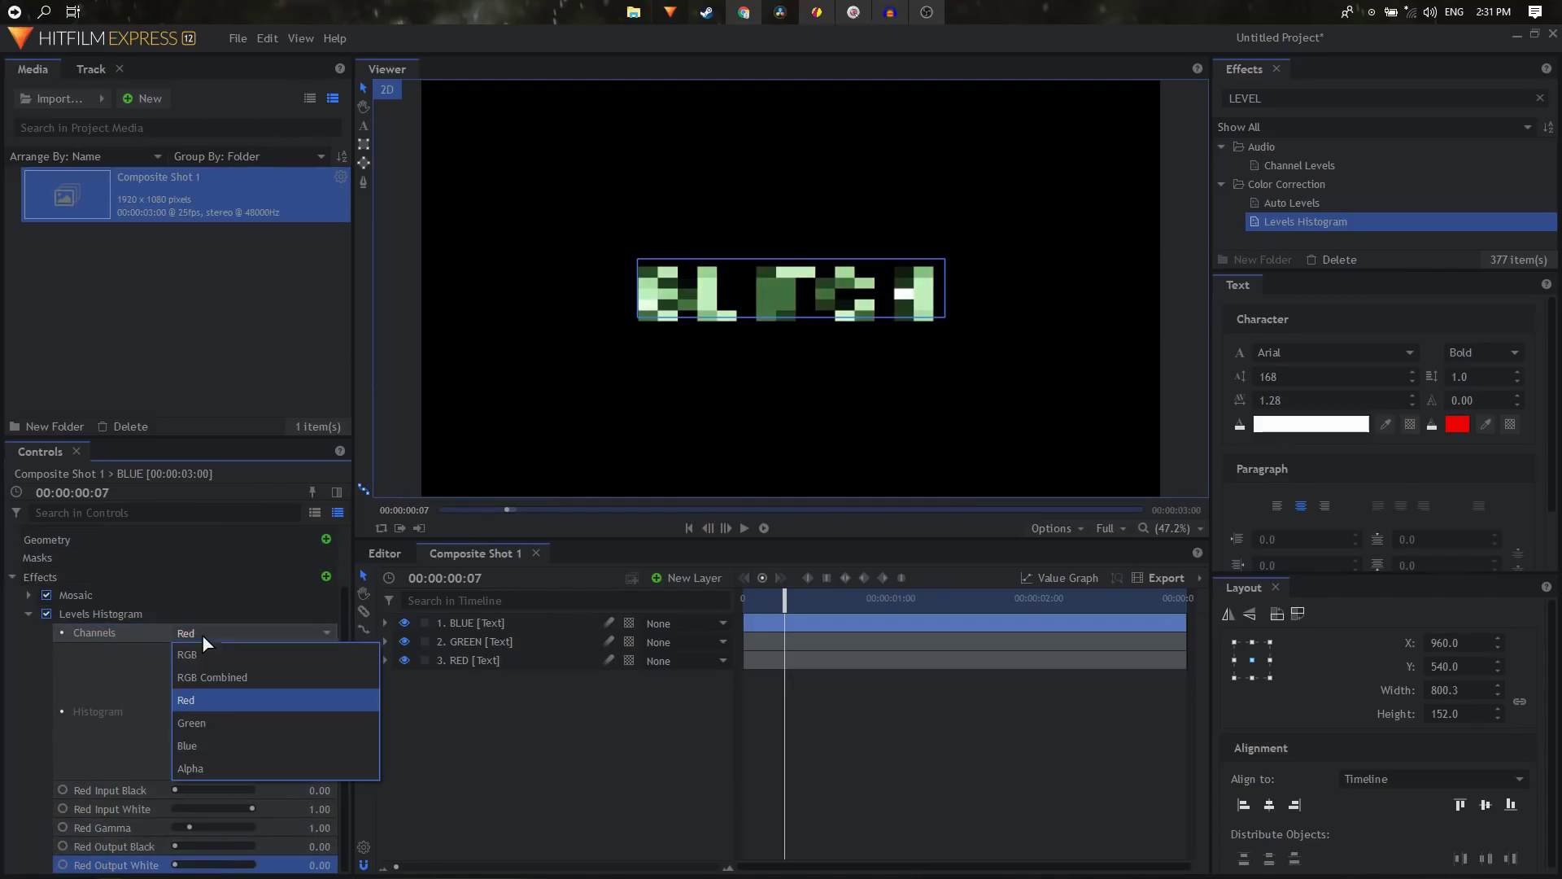
click(219, 724)
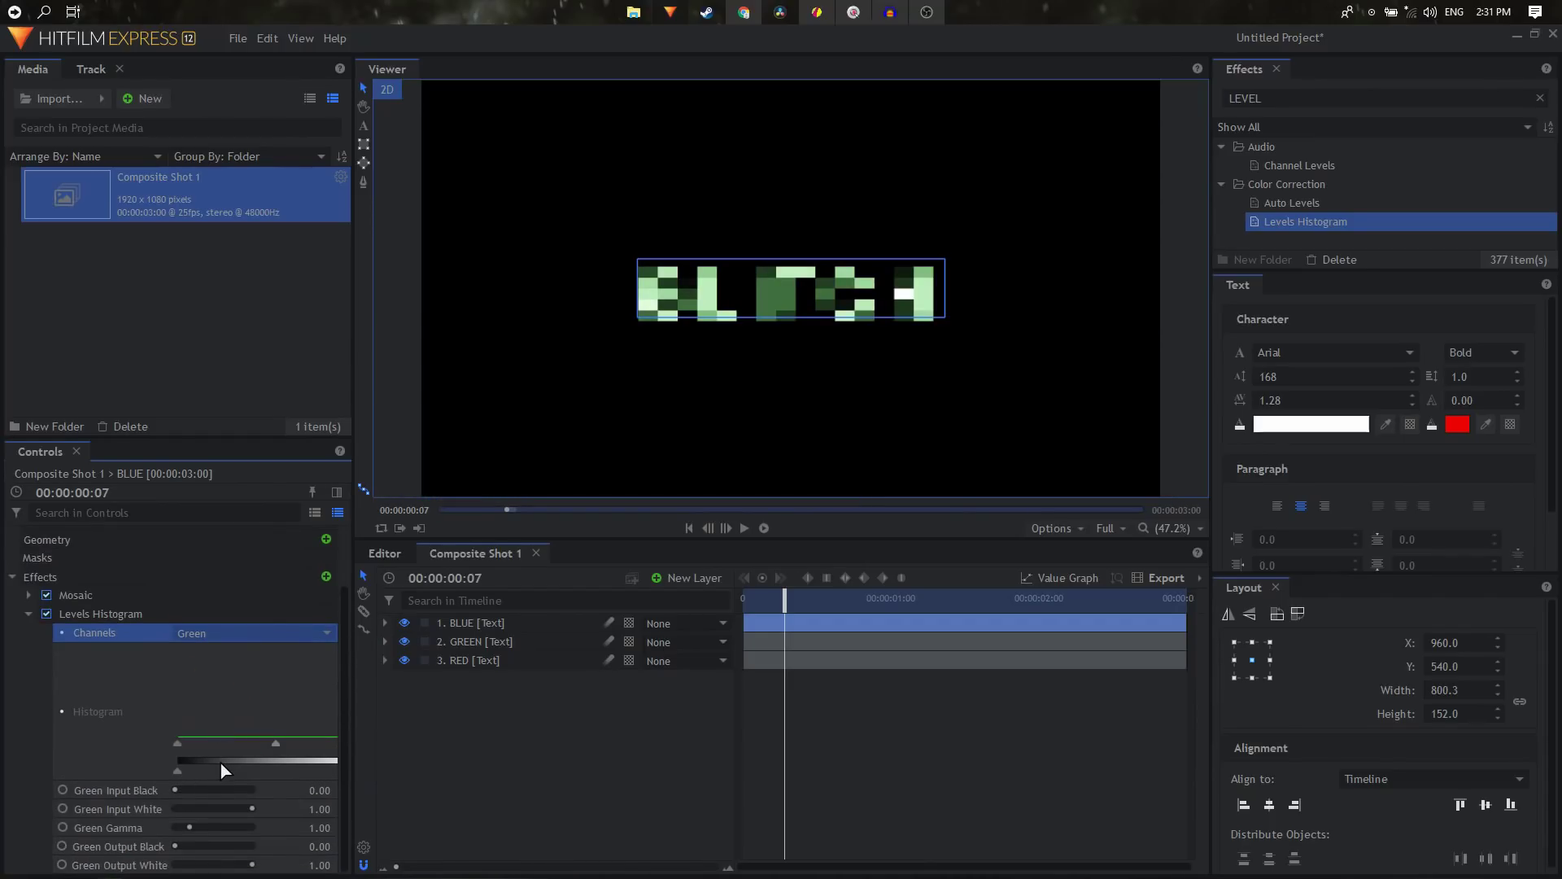
drag(251, 865, 174, 865)
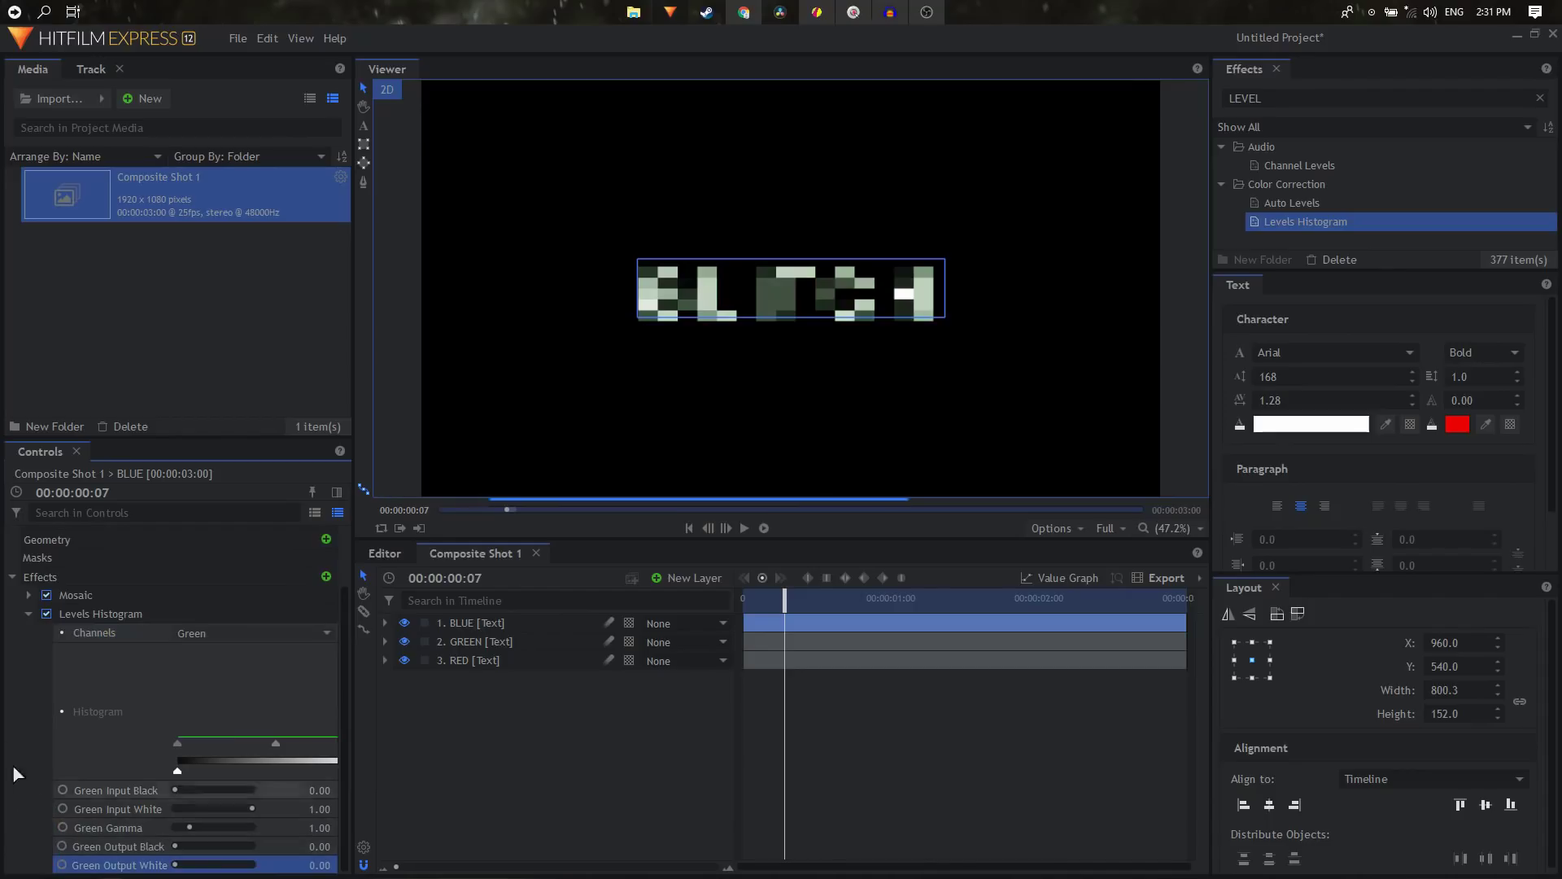
- Zoom the timeline to single frames and shift GREEN to start two frames after RED, then select BLUE
click(29, 614)
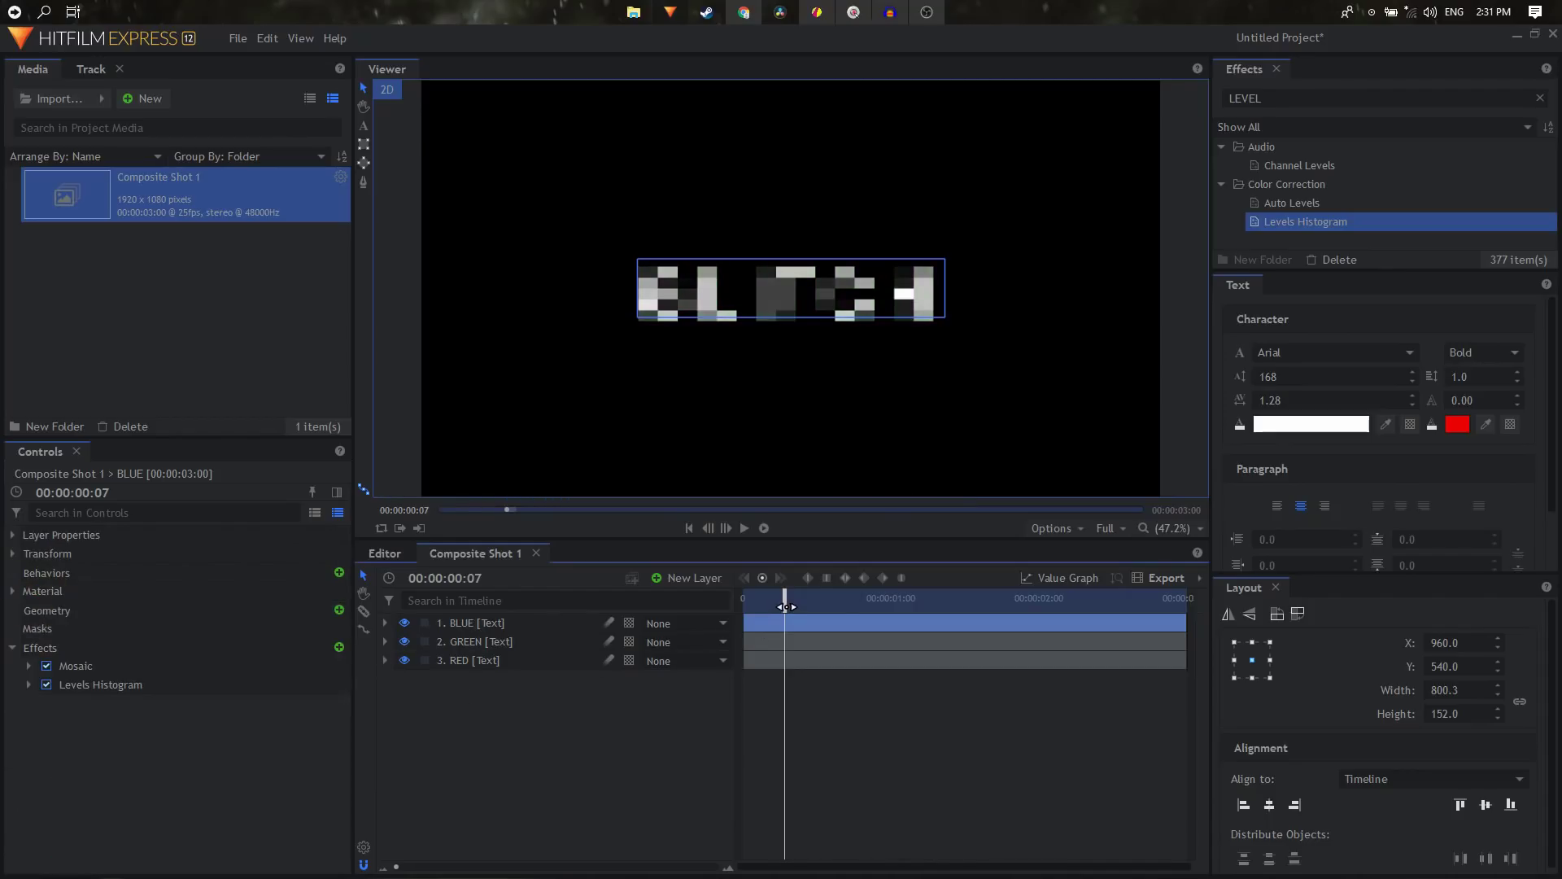
drag(786, 609, 627, 599)
drag(413, 868, 553, 867)
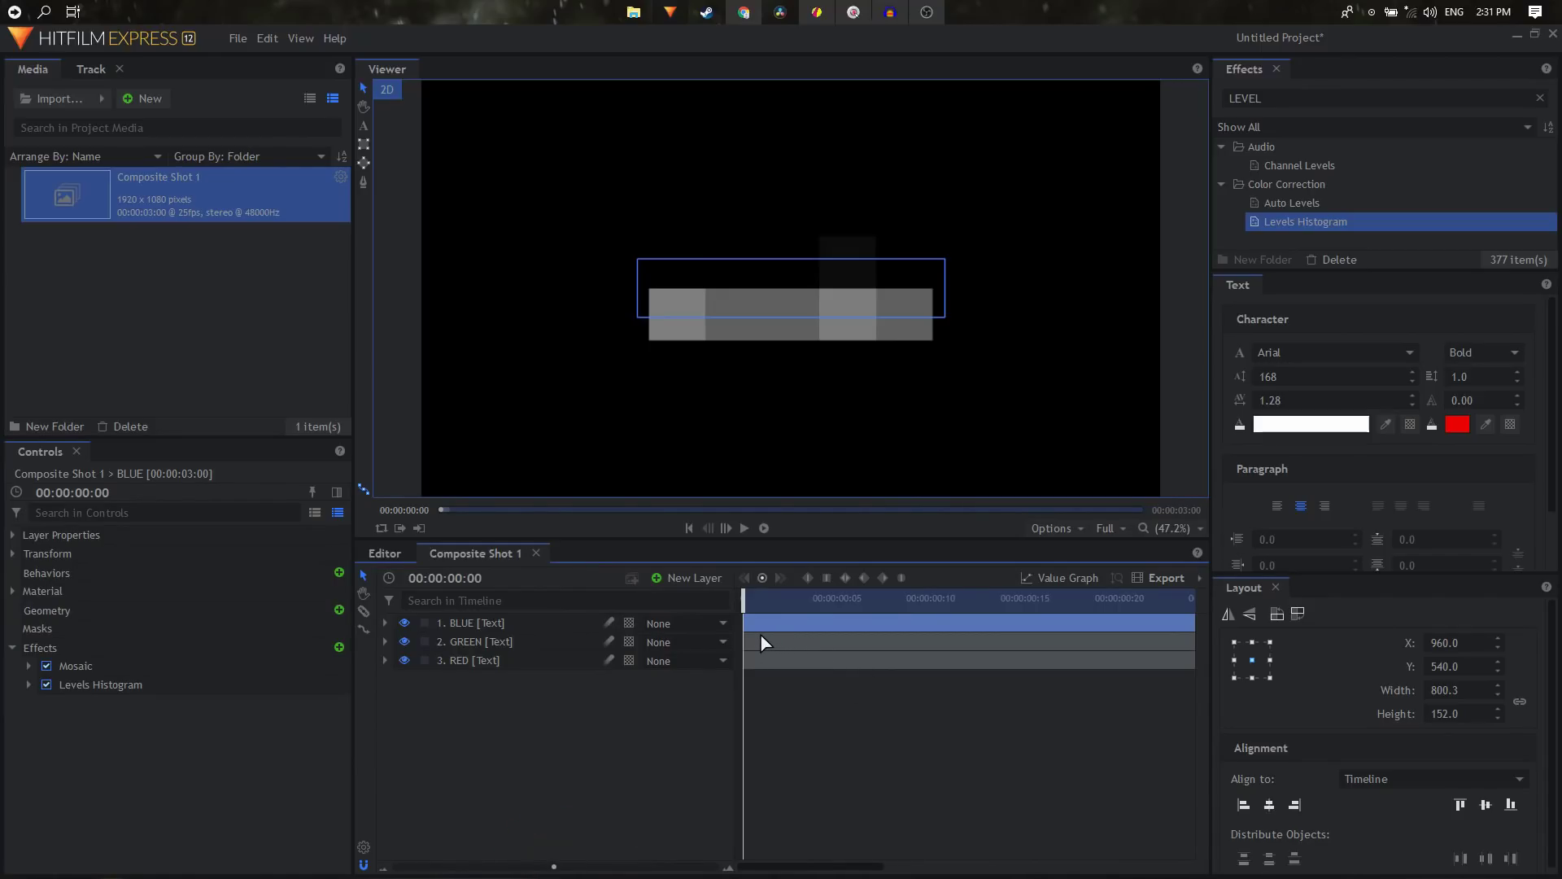
drag(763, 643, 894, 631)
click(791, 625)
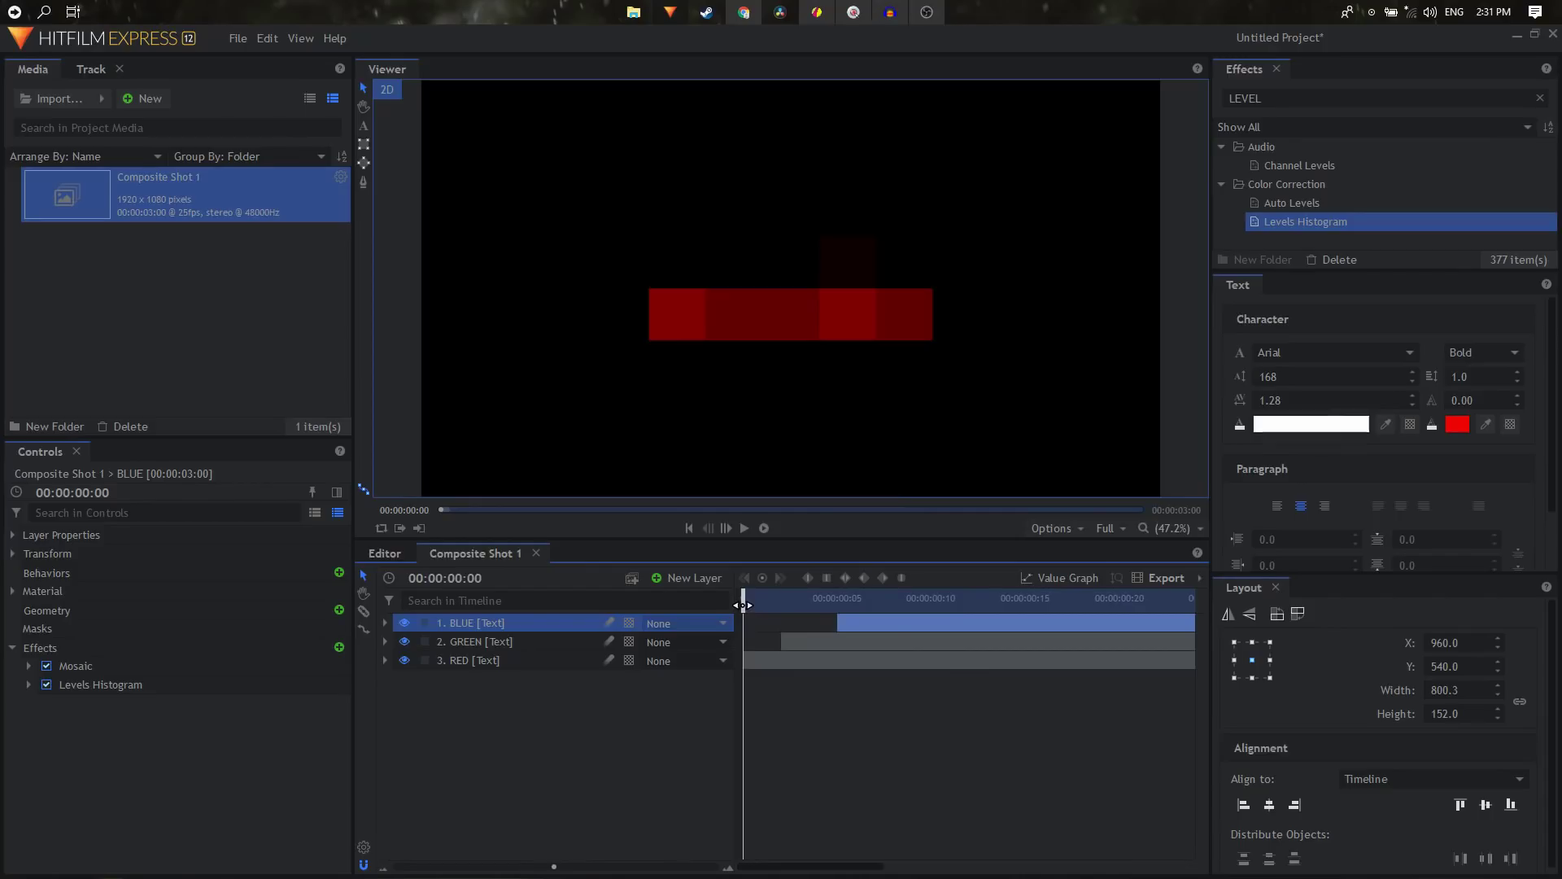
drag(743, 605, 855, 603)
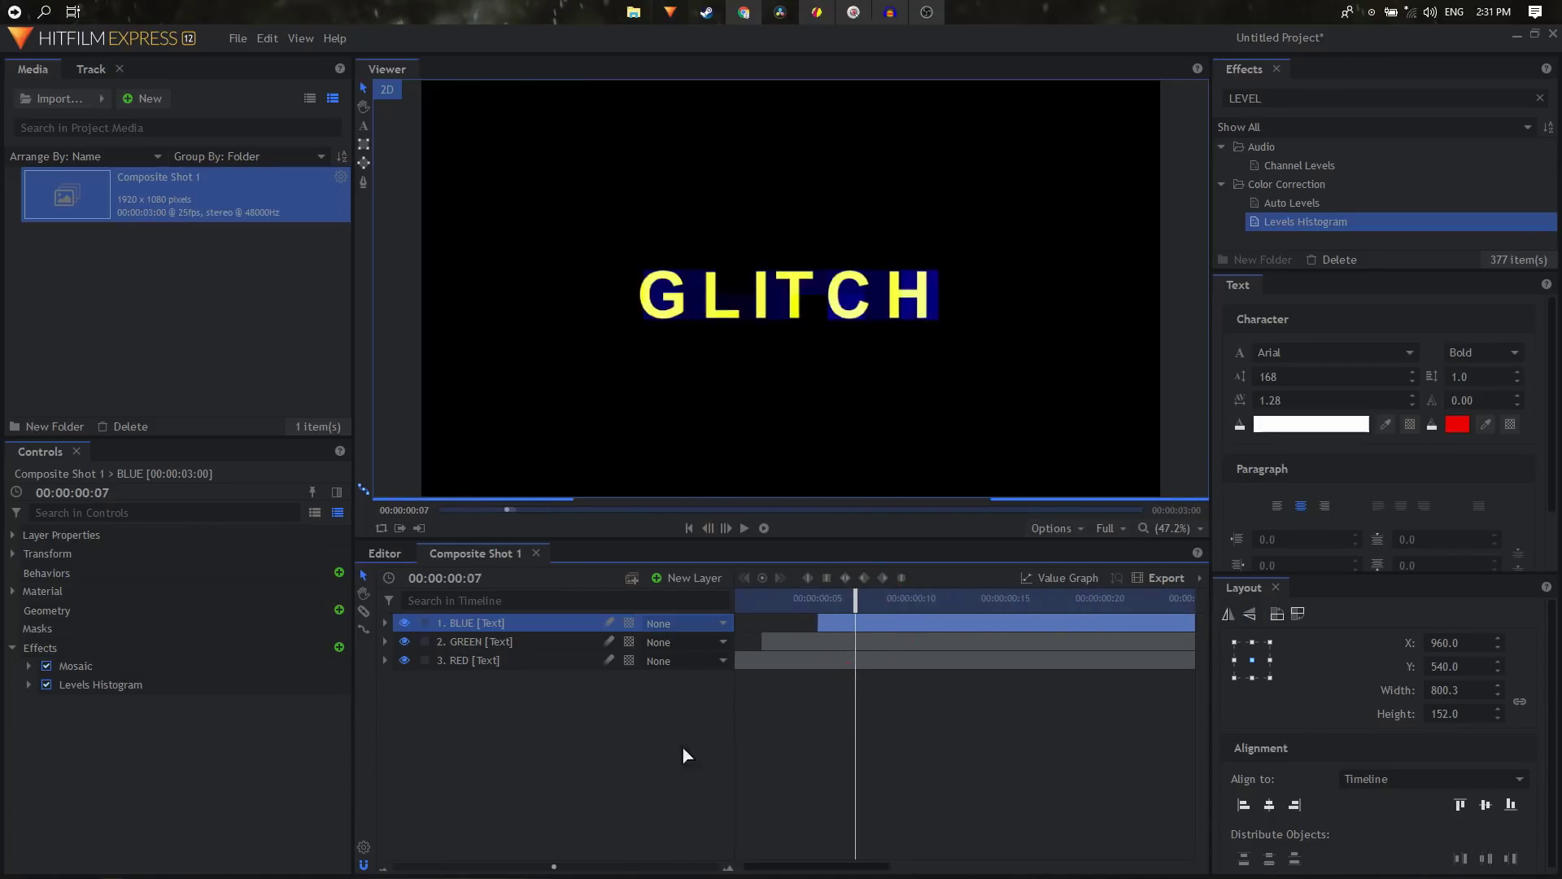
- Set the out point of the preview range at frame 00:00:00:23
drag(533, 868, 408, 865)
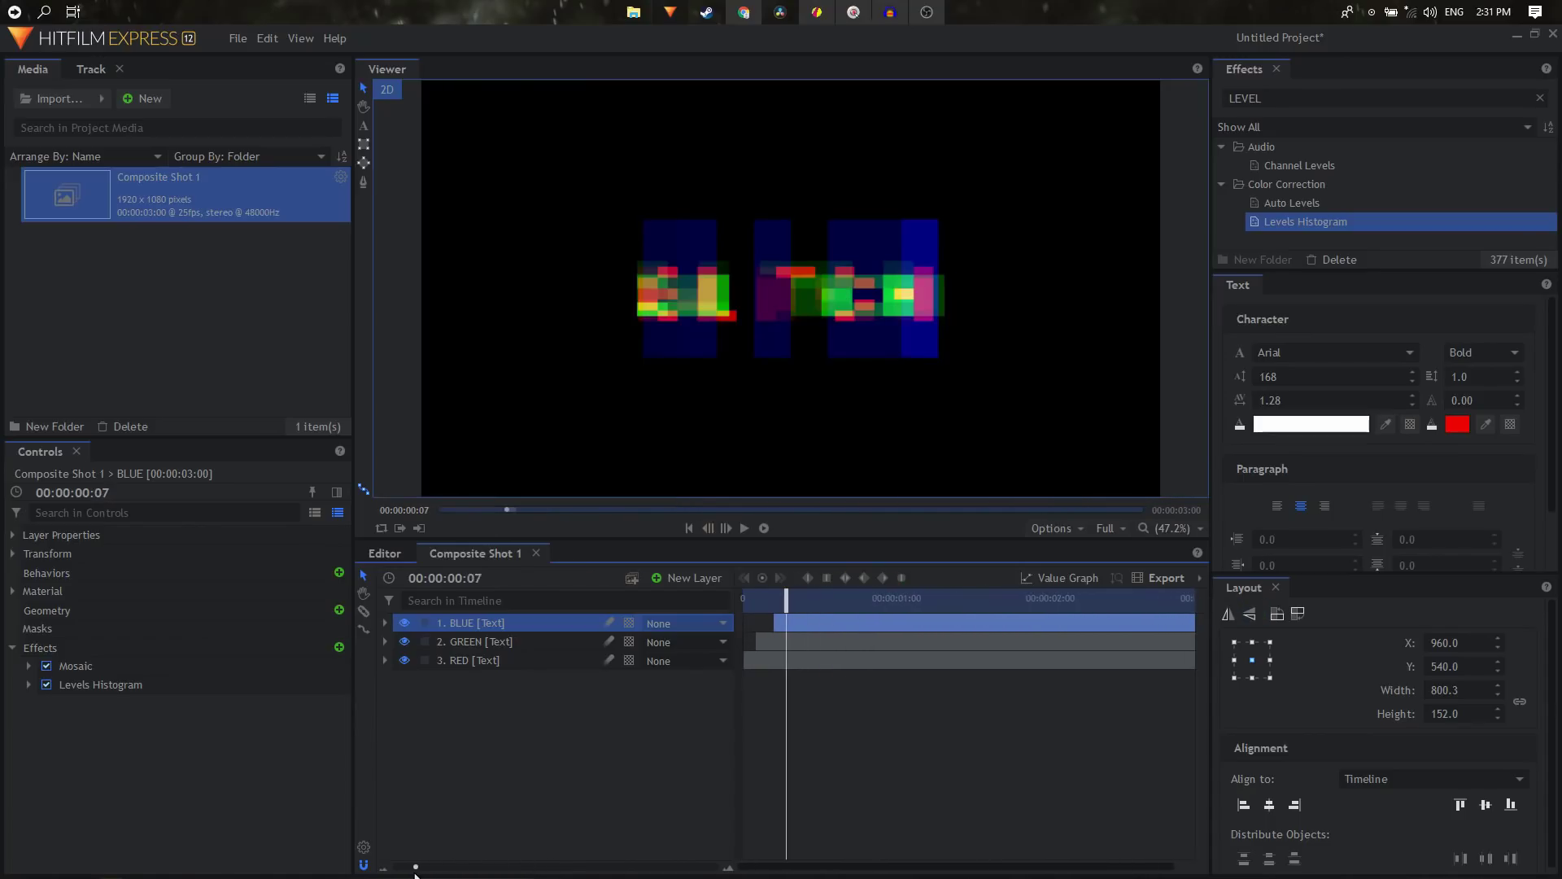
drag(783, 602, 885, 604)
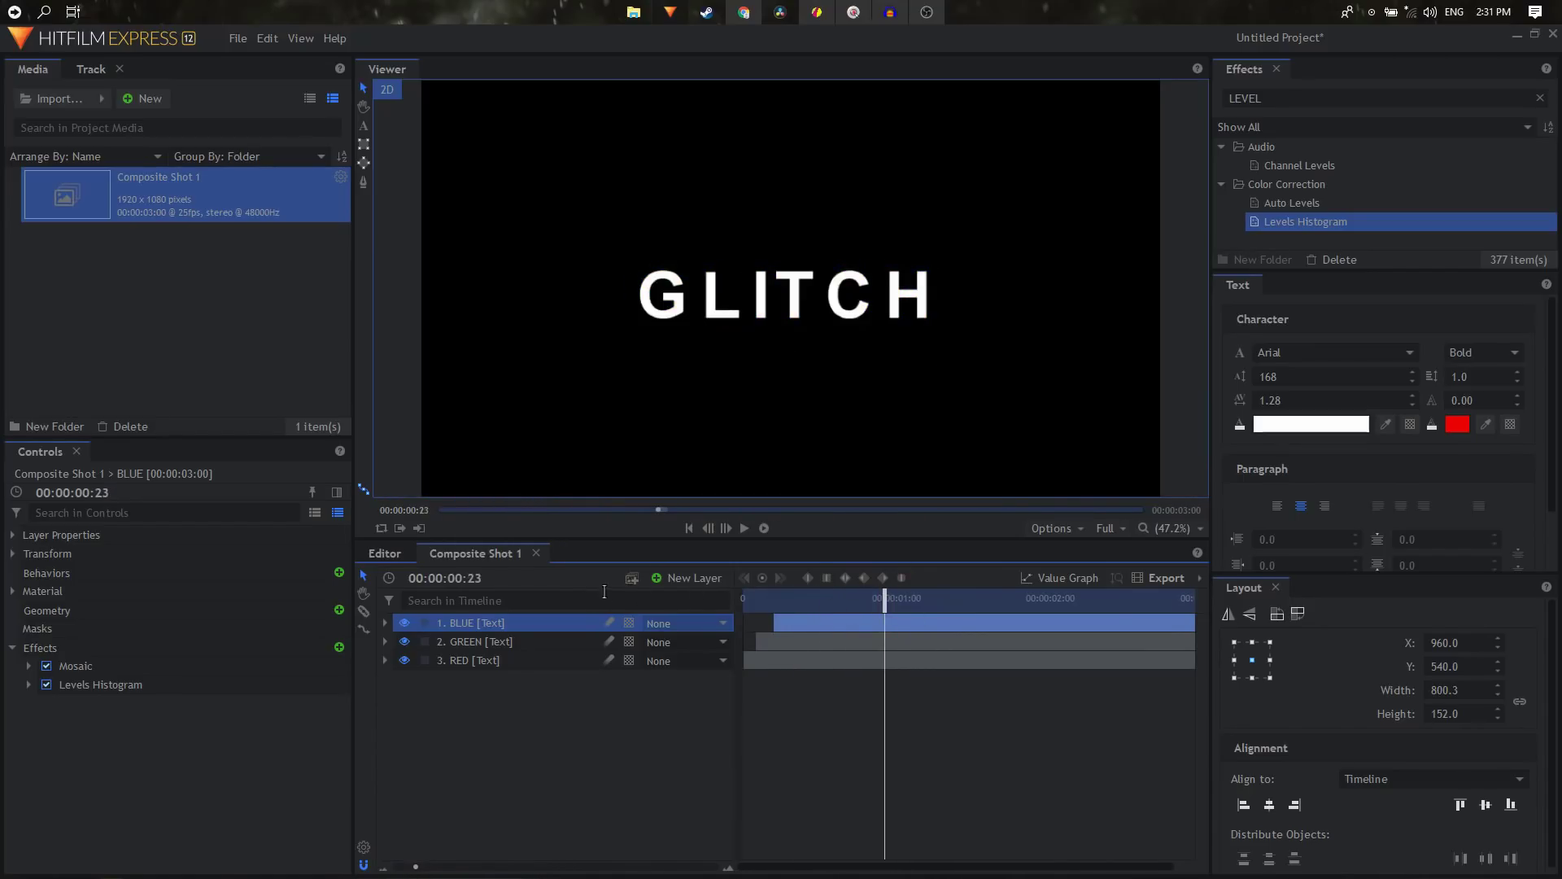
click(419, 528)
- Play the glitch animation from frame 0, then stop playback
drag(785, 608, 620, 604)
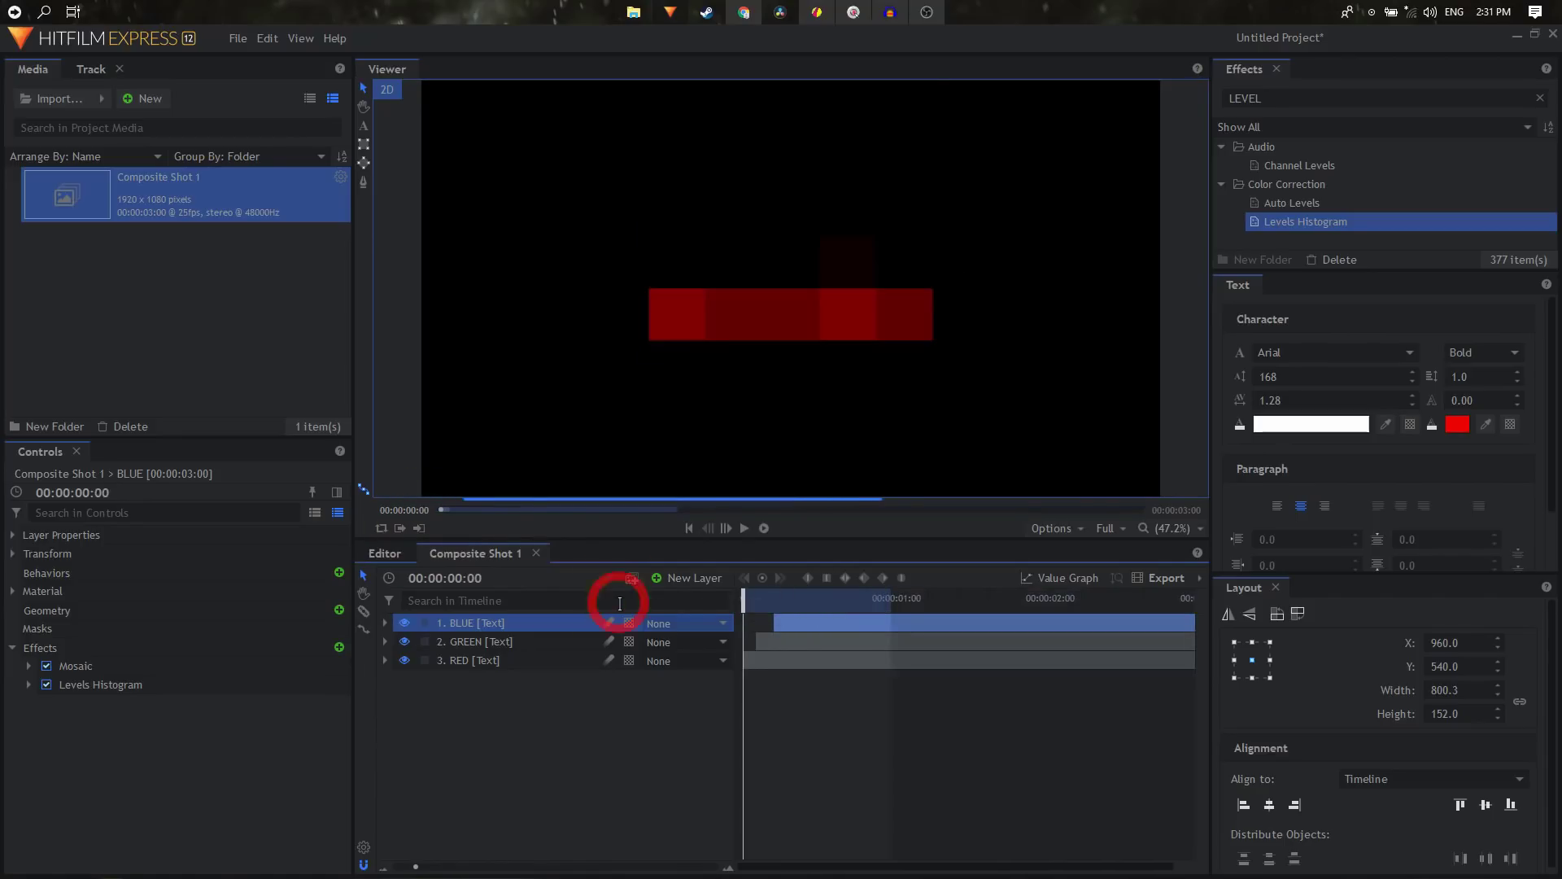
click(763, 529)
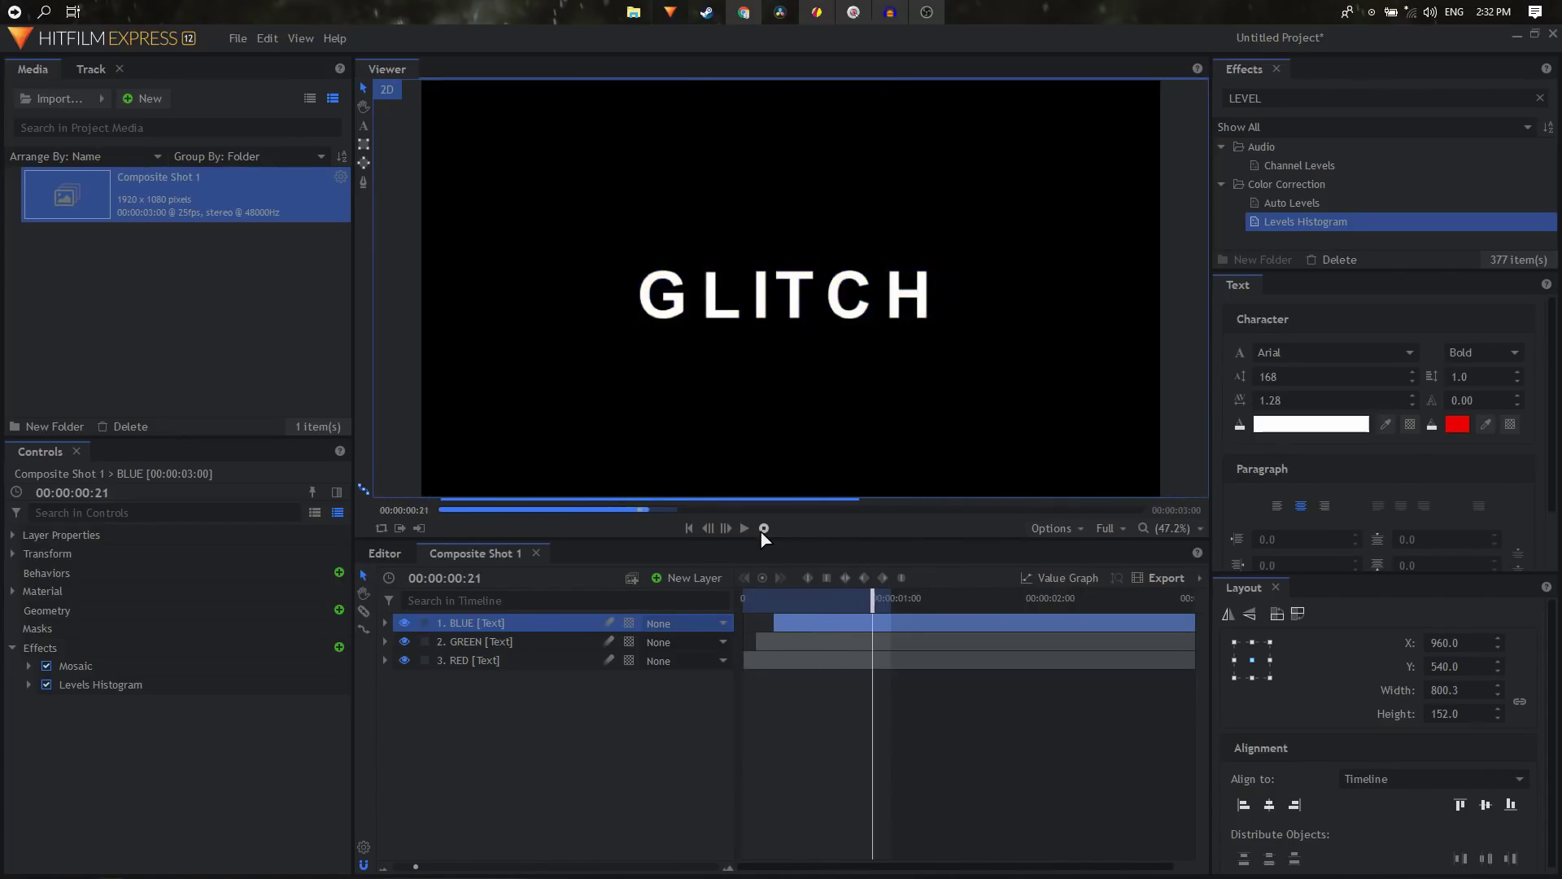
click(763, 529)
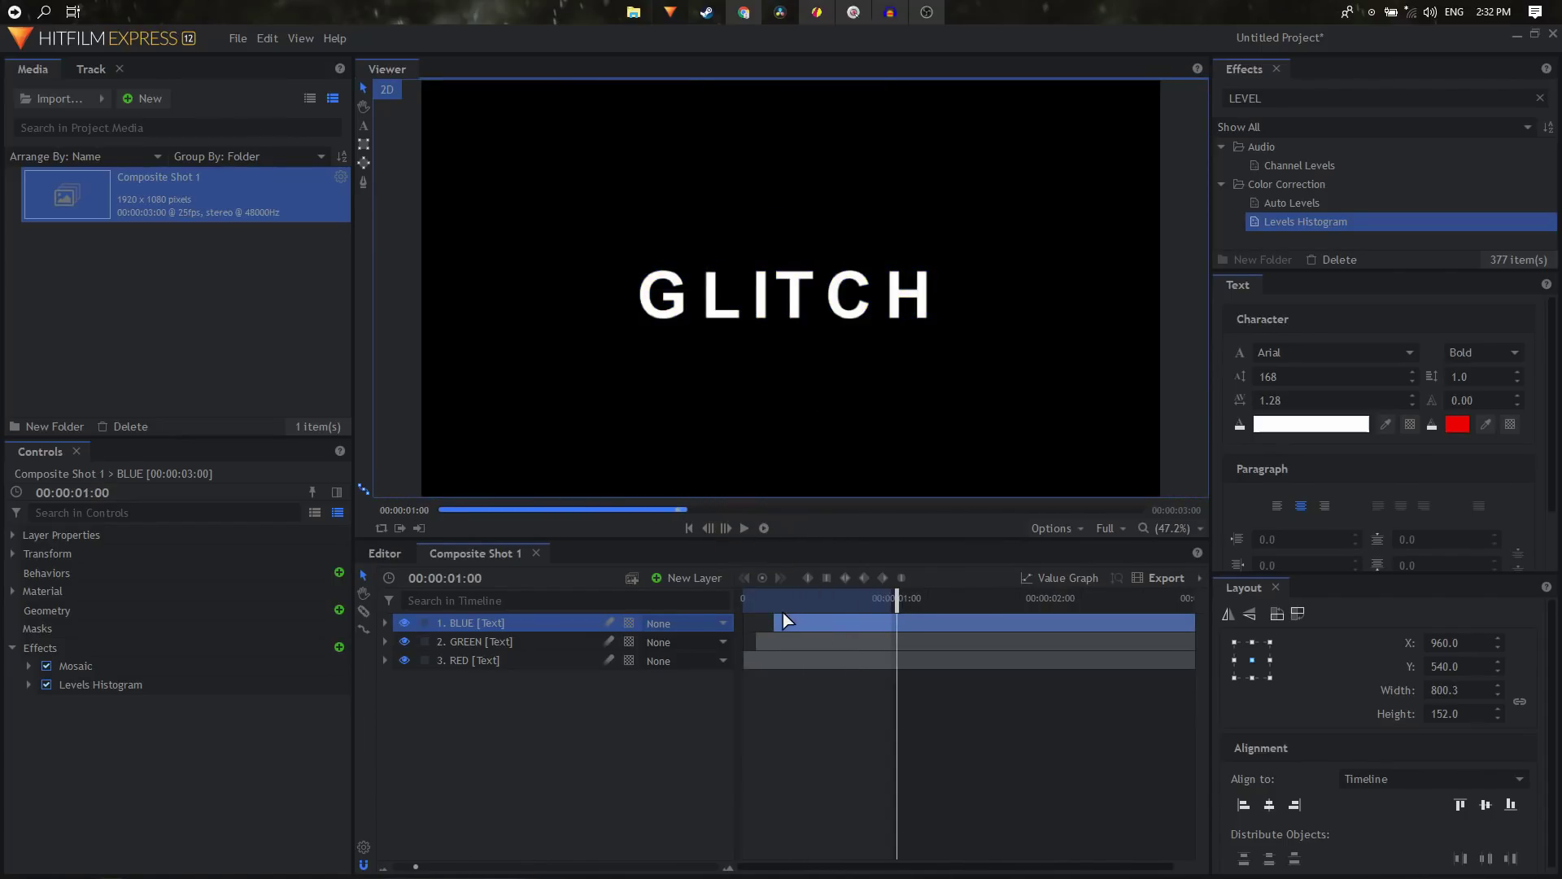
- Turn on loop playback and play the GLITCH animation from the first frame
drag(753, 599, 743, 598)
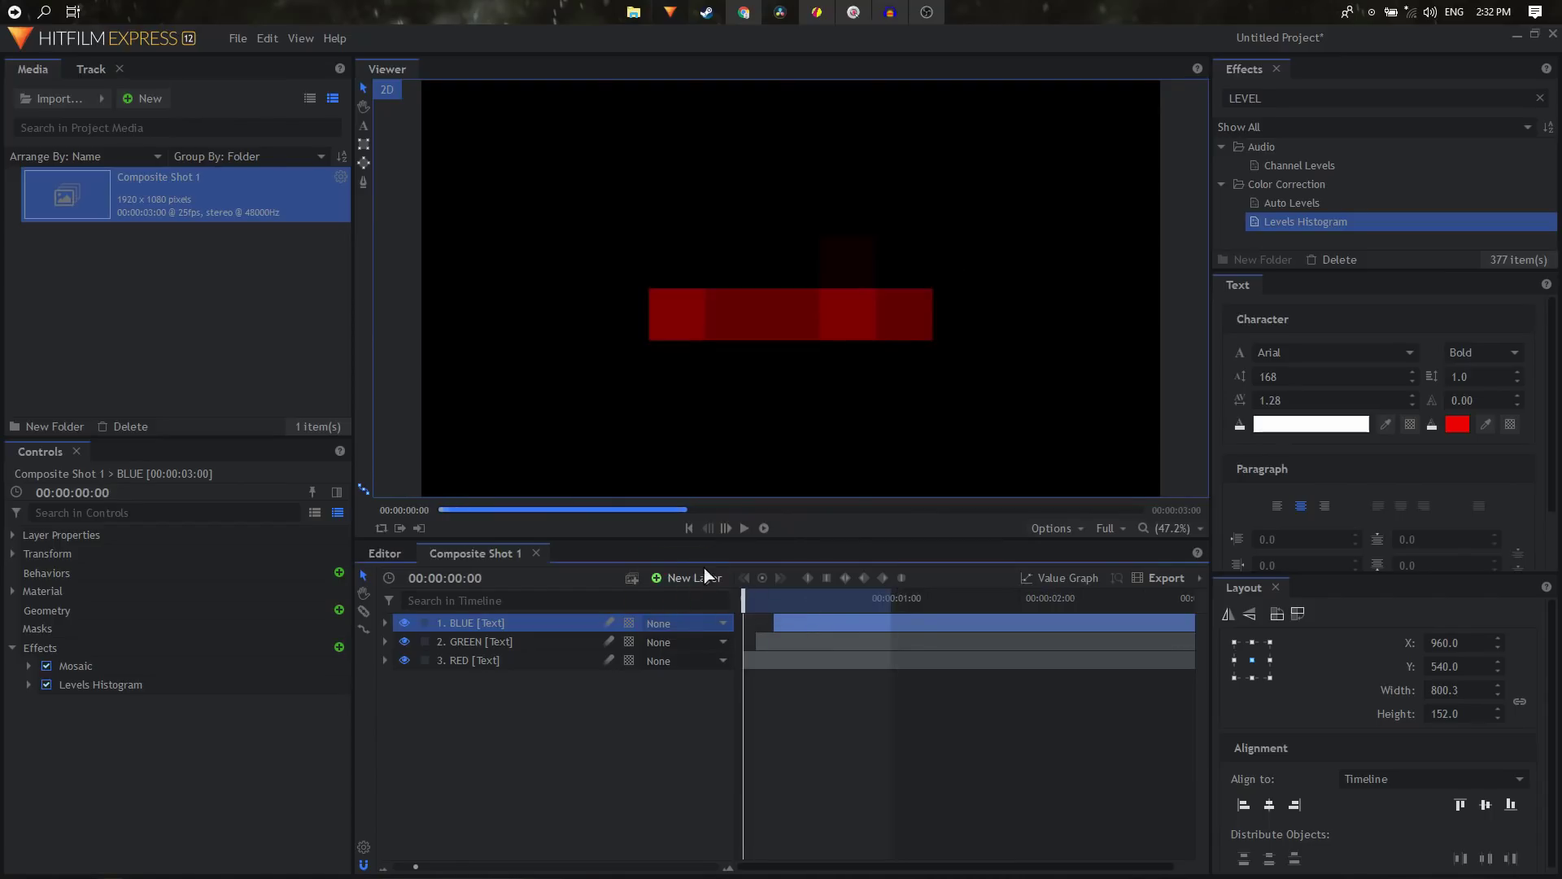
click(385, 528)
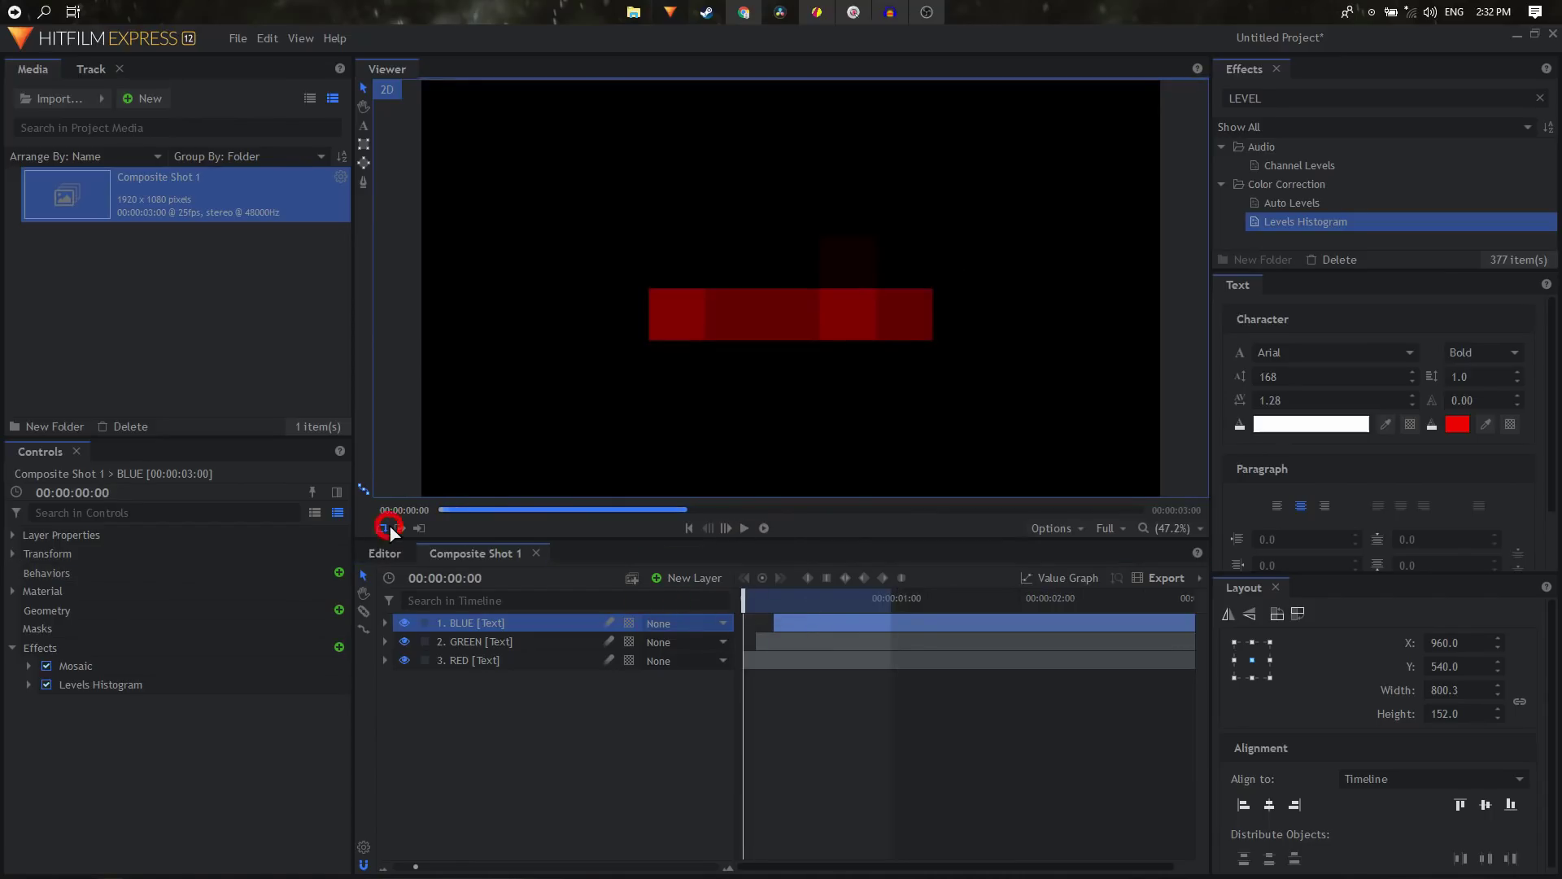
click(745, 528)
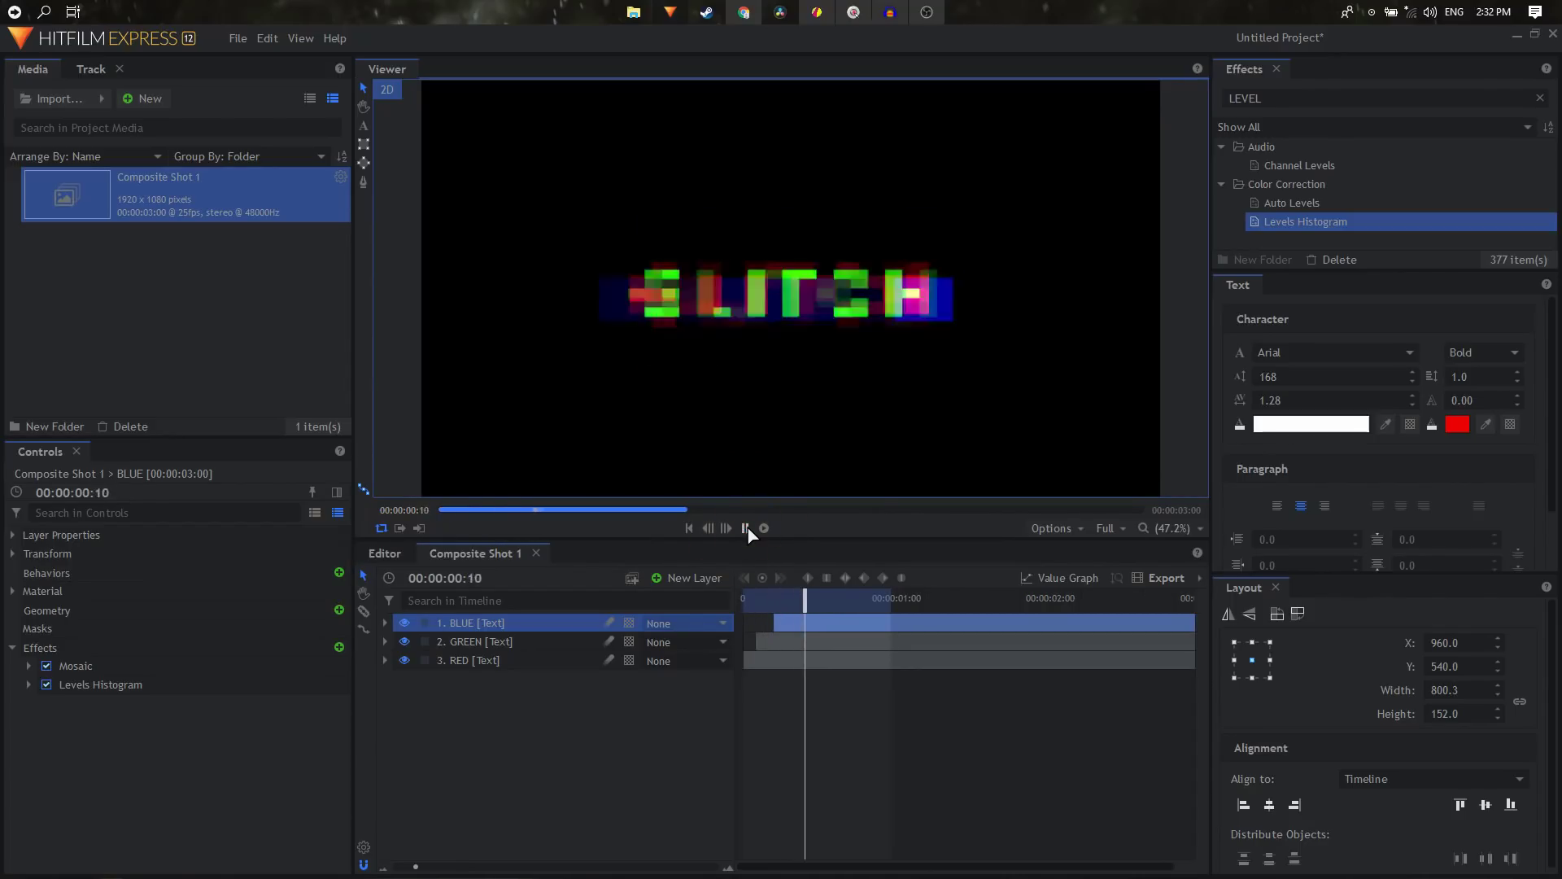